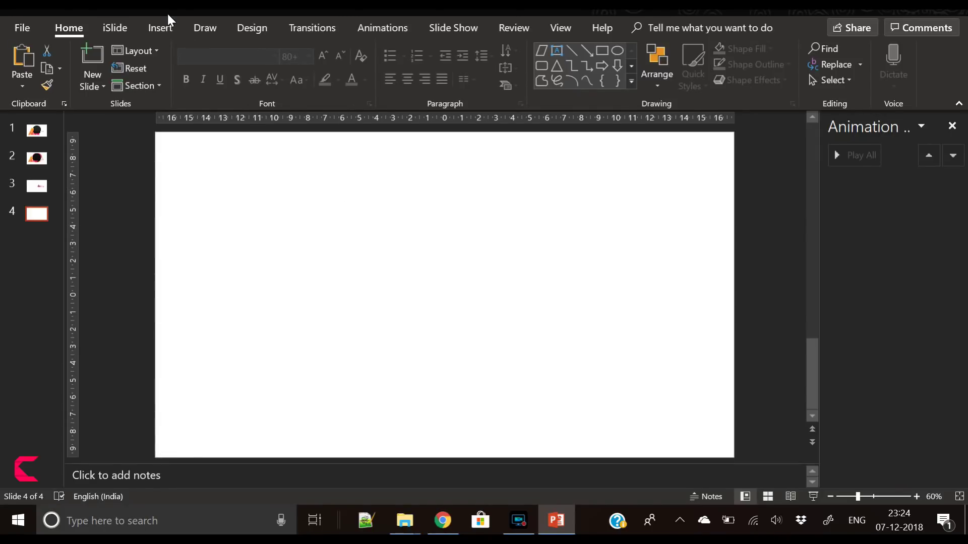
Insert a text box in the slide's upper left reading 'objective'
{"action": "left_click", "coordinate": [165, 29]}
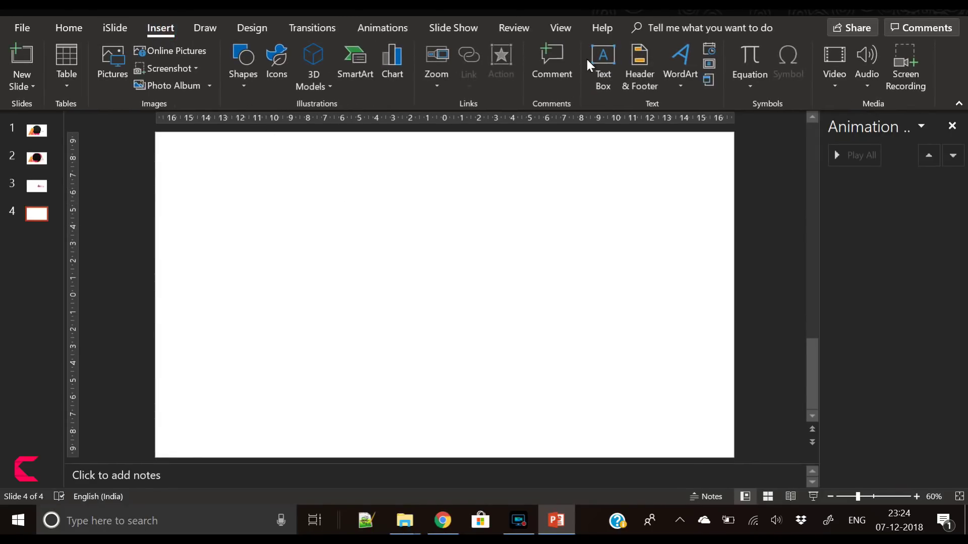
{"action": "left_click", "coordinate": [613, 74]}
{"action": "left_click_drag", "start_coordinate": [261, 195], "coordinate": [437, 255]}
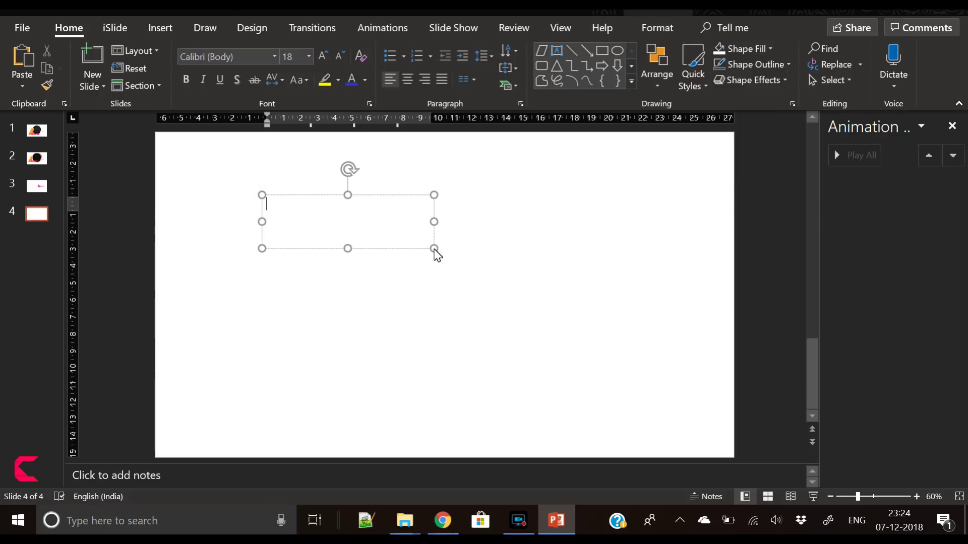
{"action": "type", "text": "objective"}
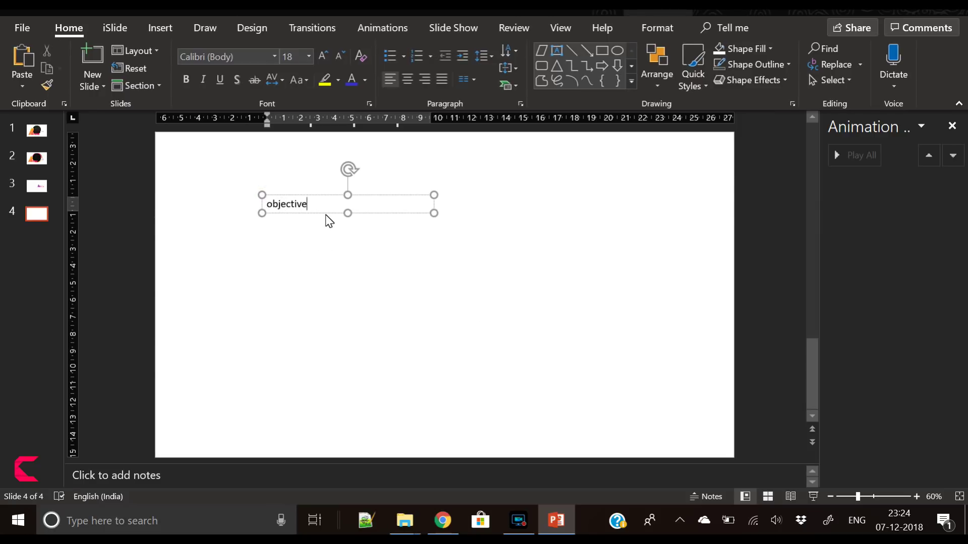
Duplicate the objective box below it and change the text to 'High level process'
{"action": "left_click", "coordinate": [325, 214]}
{"action": "key", "text": "ctrl+c"}
{"action": "key", "text": "ctrl+v"}
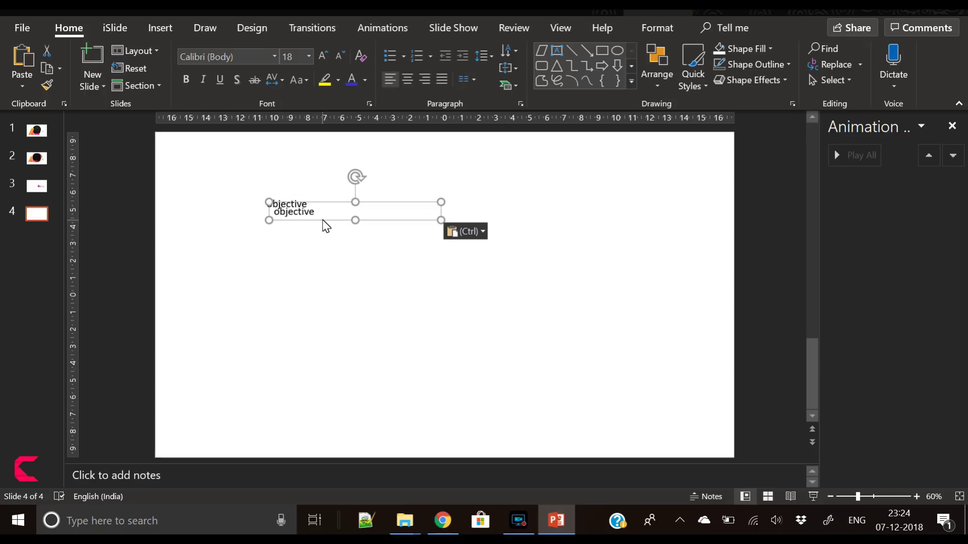
{"action": "left_click_drag", "start_coordinate": [322, 222], "coordinate": [295, 242]}
{"action": "double_click", "coordinate": [296, 238]}
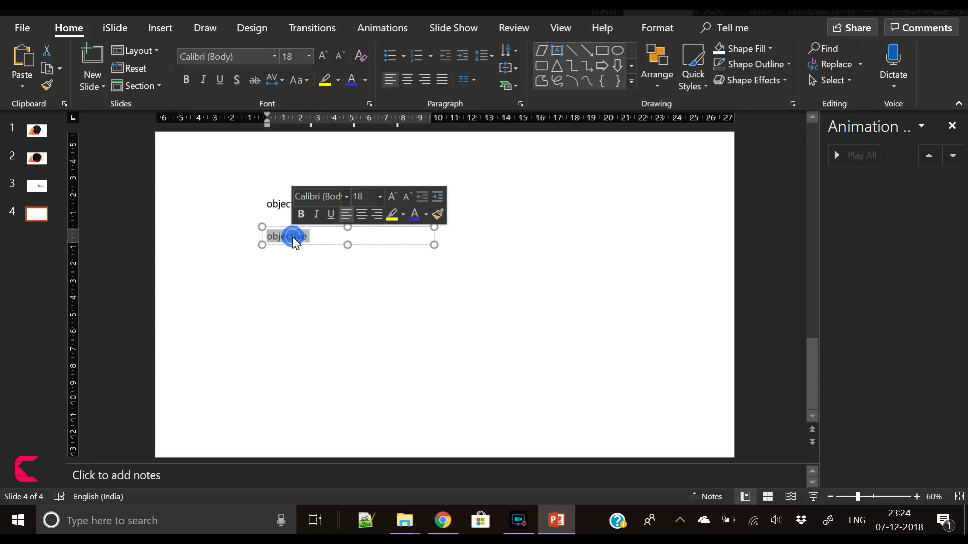
{"action": "type", "text": "High level proc"}
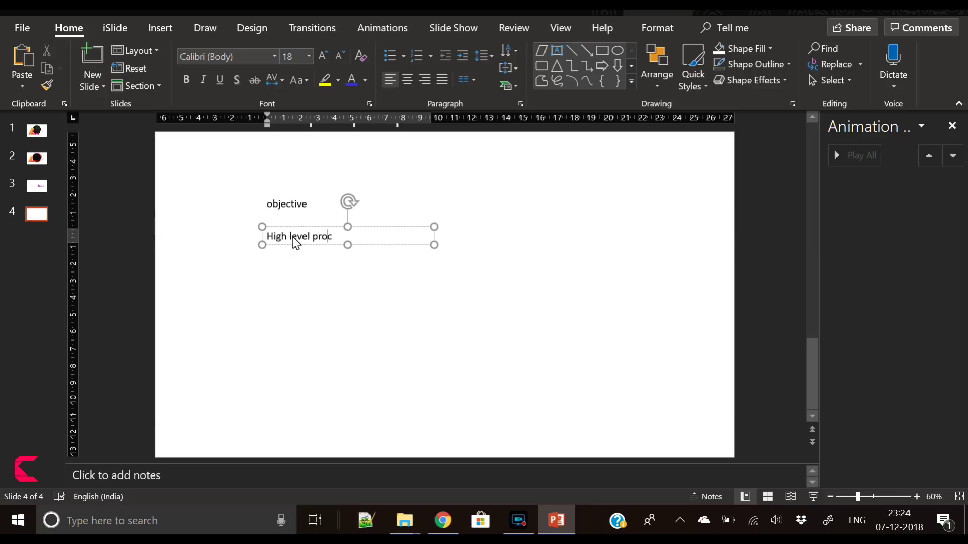
{"action": "type", "text": "ess"}
{"action": "left_click", "coordinate": [288, 259]}
Add a copy further down reading 'Our approach'
{"action": "left_click", "coordinate": [291, 247]}
{"action": "key", "text": "ctrl+c"}
{"action": "key", "text": "ctrl+v"}
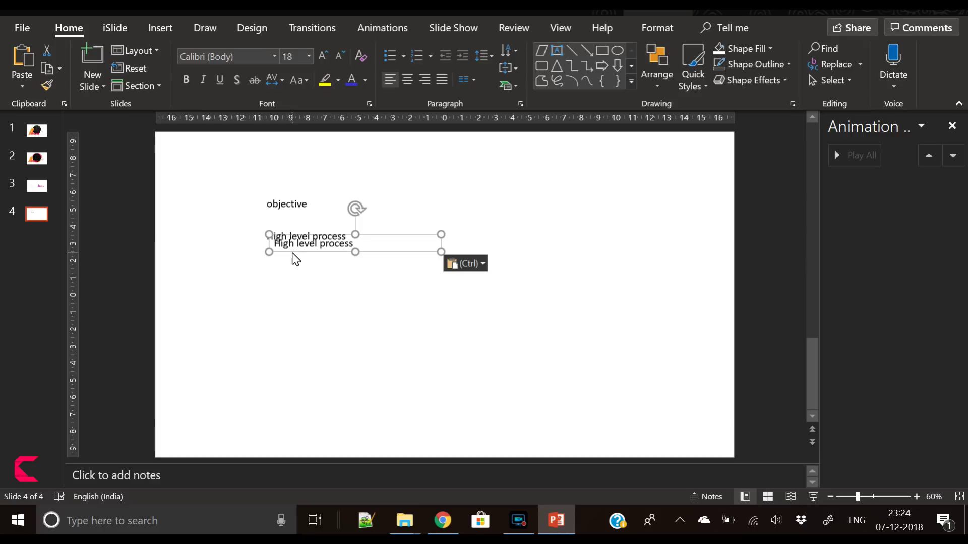
{"action": "left_click_drag", "start_coordinate": [292, 254], "coordinate": [290, 292]}
{"action": "triple_click", "coordinate": [291, 287]}
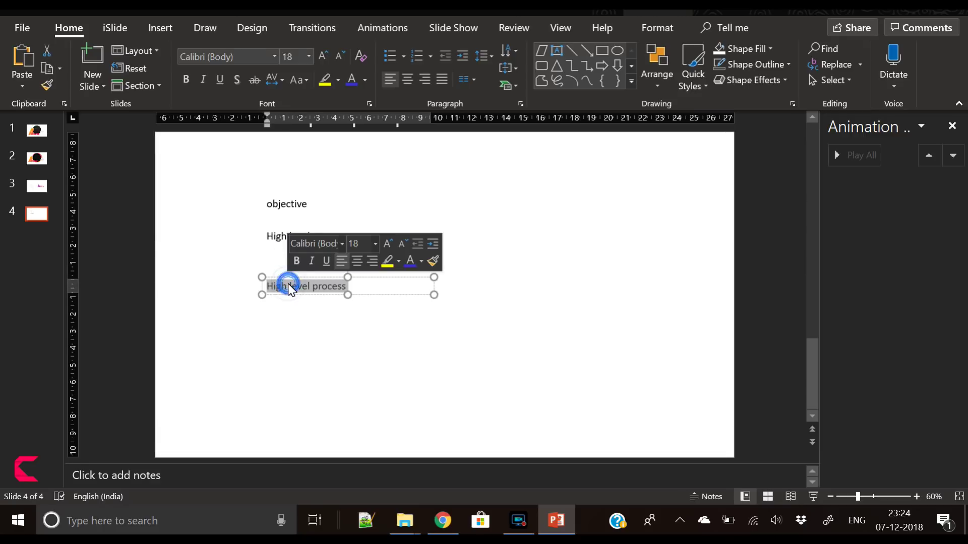
{"action": "type", "text": "oach"}
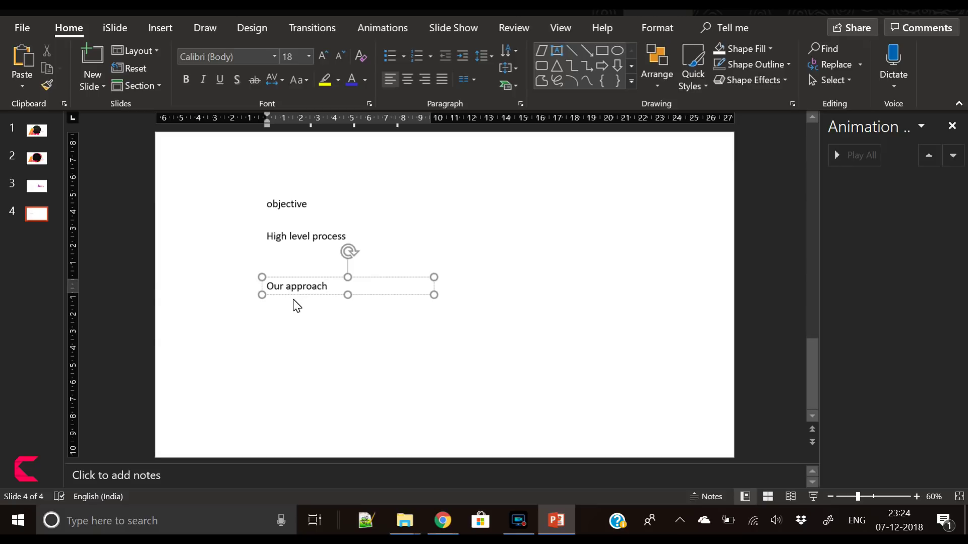
Add a copy below Our approach reading 'portfolio'
{"action": "left_click", "coordinate": [296, 299]}
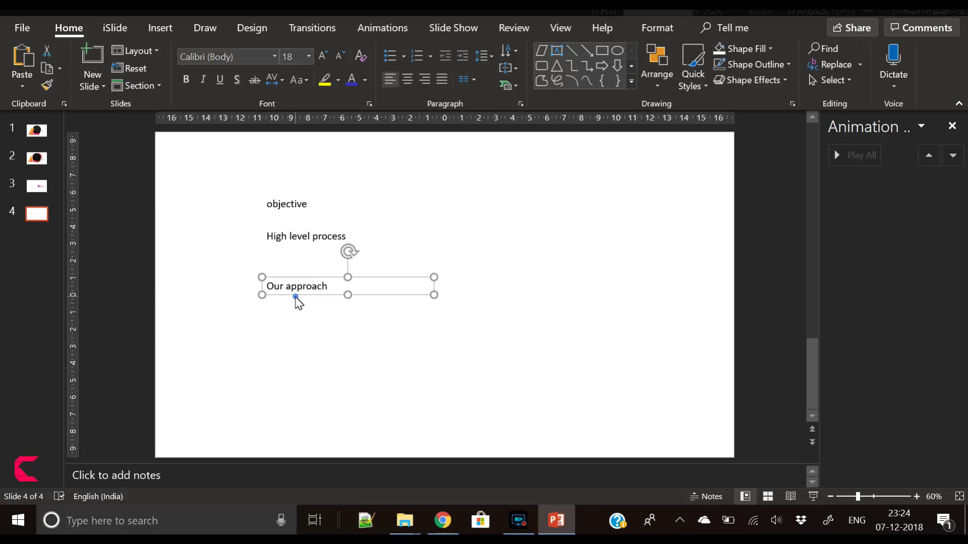
{"action": "key", "text": "ctrl+c"}
{"action": "key", "text": "ctrl+v"}
{"action": "left_click_drag", "start_coordinate": [296, 308], "coordinate": [293, 333]}
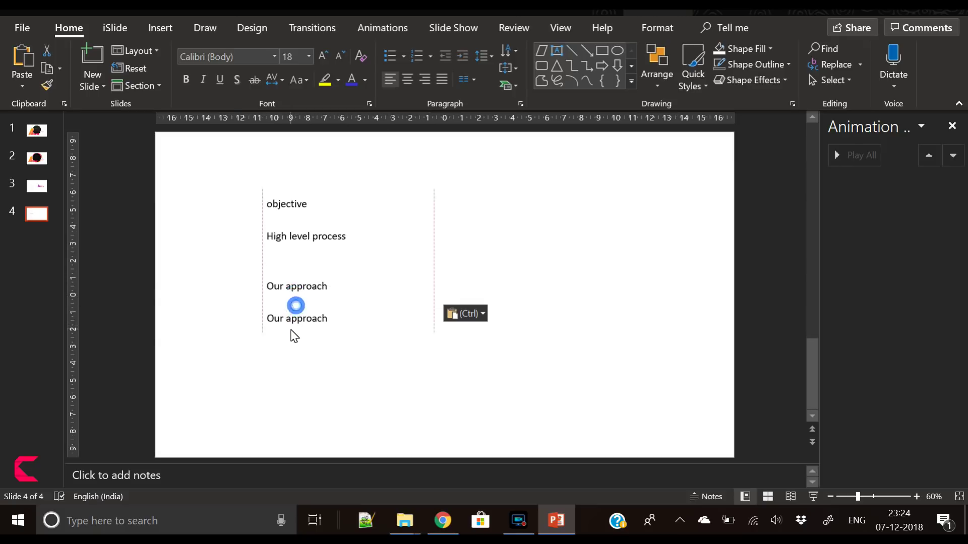
{"action": "triple_click", "coordinate": [294, 327]}
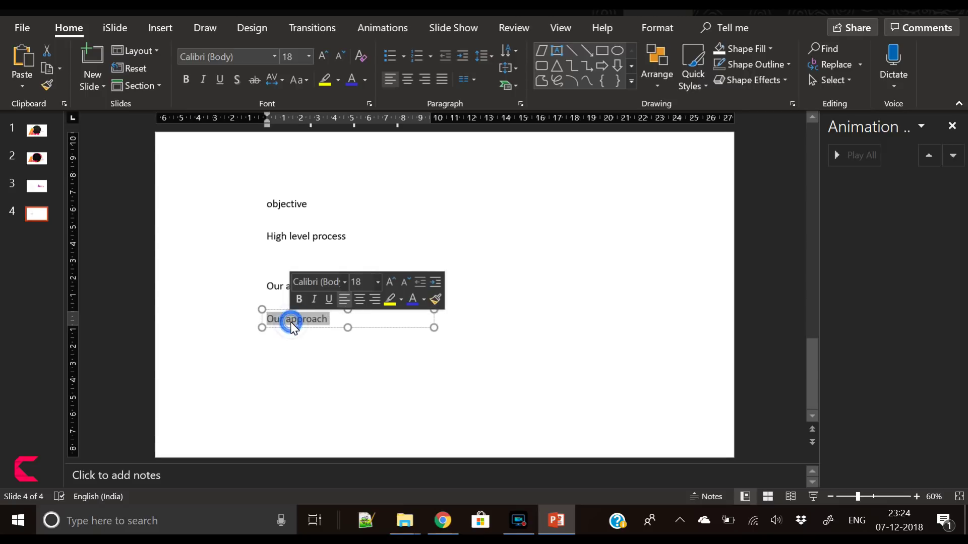
{"action": "type", "text": "pior"}
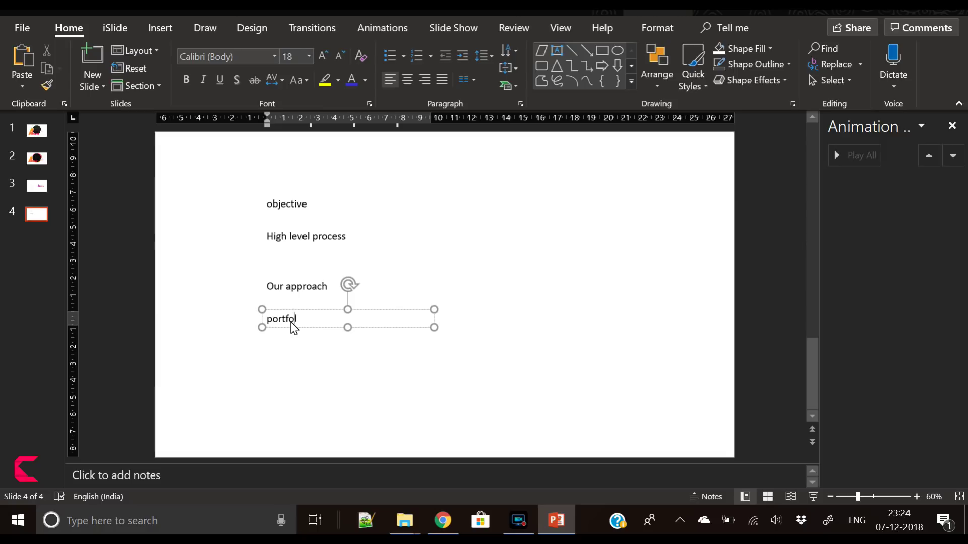
Add a copy under portfolio reading 'target'
{"action": "left_click", "coordinate": [308, 329]}
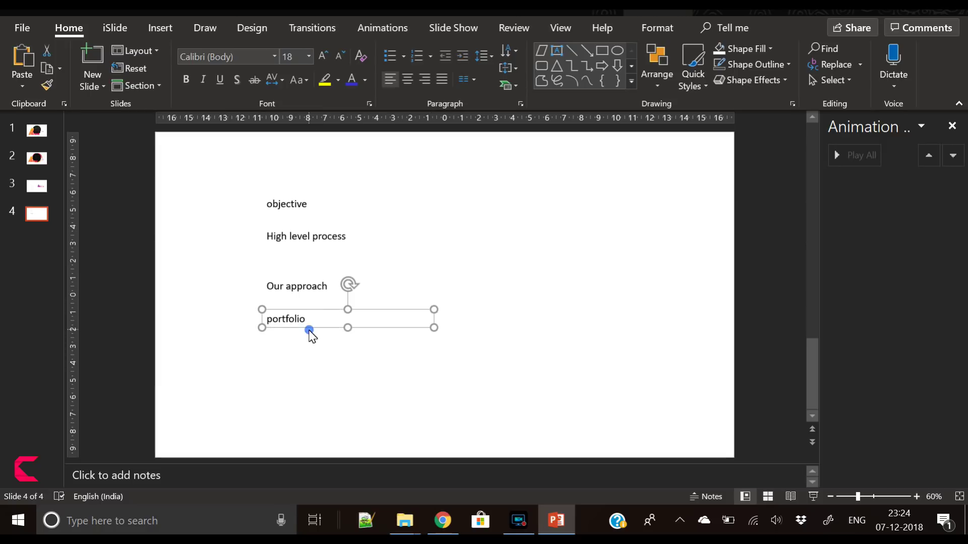
{"action": "key", "text": "ctrl+c"}
{"action": "key", "text": "ctrl+v"}
{"action": "left_click_drag", "start_coordinate": [310, 343], "coordinate": [303, 353]}
{"action": "double_click", "coordinate": [290, 337]}
{"action": "type", "text": "t"}
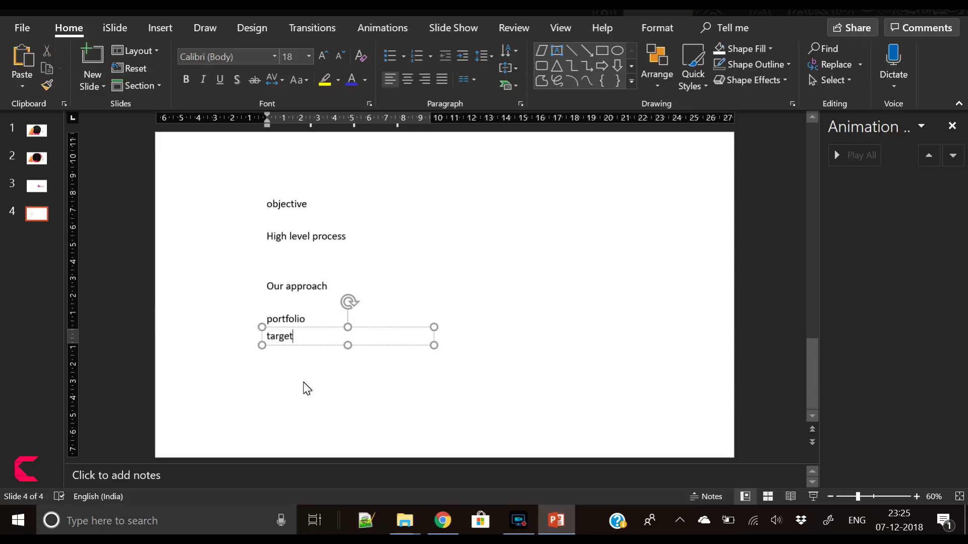
Add a final copy below target reading 'budget'
{"action": "left_click", "coordinate": [289, 346]}
{"action": "key", "text": "ctrl+c"}
{"action": "key", "text": "ctrl+v"}
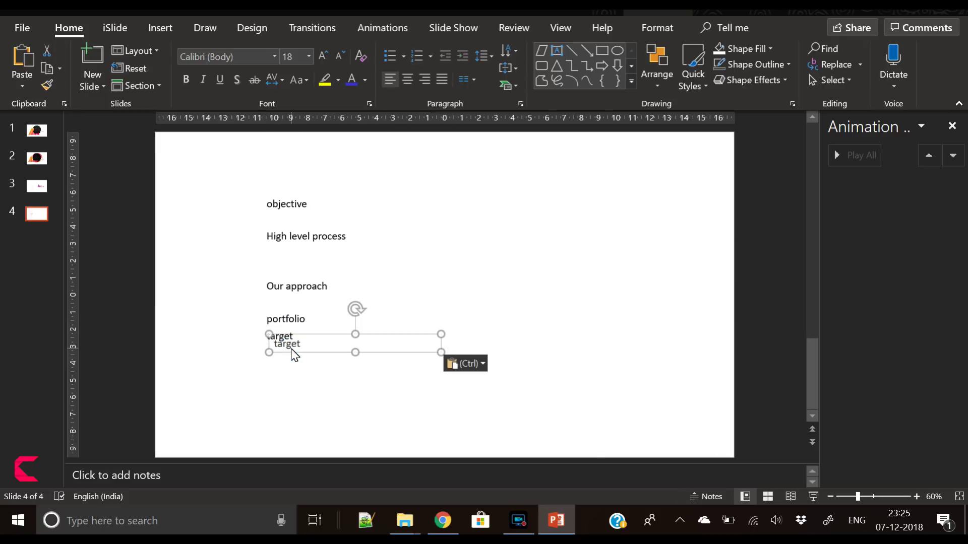
{"action": "left_click_drag", "start_coordinate": [289, 354], "coordinate": [284, 369]}
{"action": "double_click", "coordinate": [282, 358]}
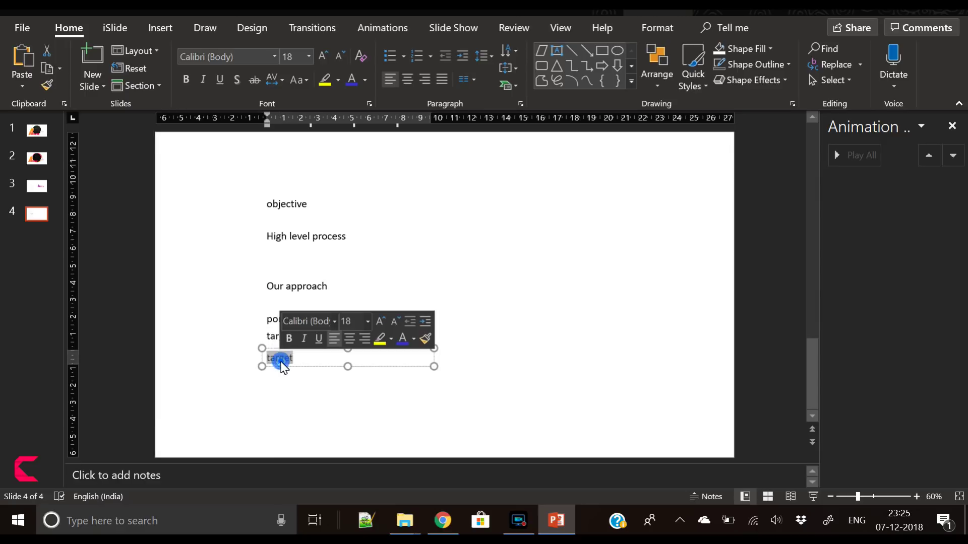
{"action": "type", "text": "bud"}
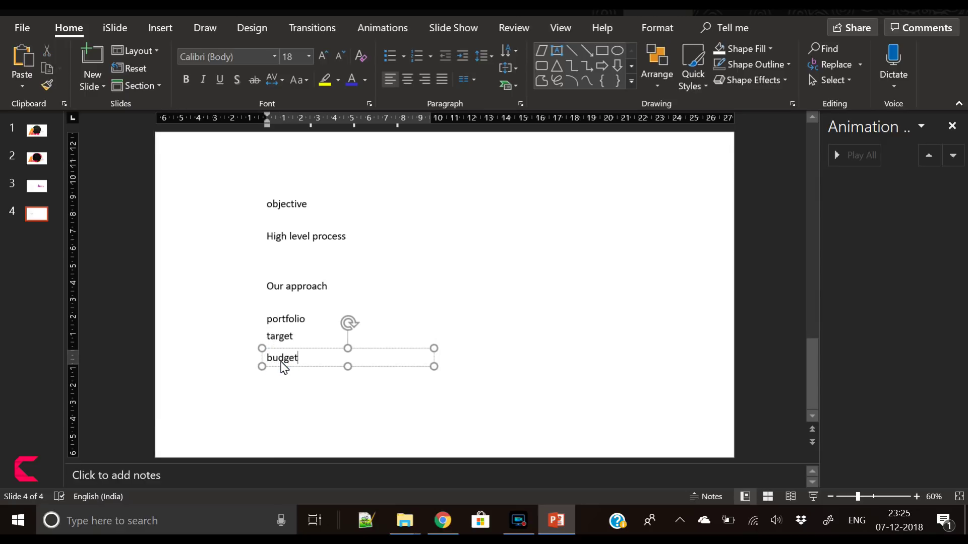
{"action": "key", "text": "ctrl+a"}
Select all six text boxes and change their text to UPPERCASE
{"action": "left_click", "coordinate": [298, 369]}
{"action": "key", "text": "ctrl+a"}
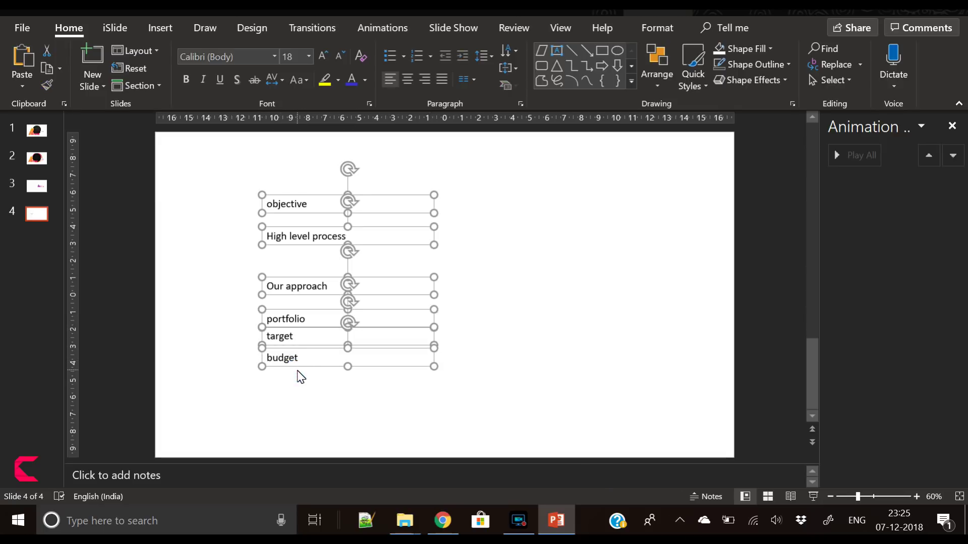
{"action": "left_click", "coordinate": [304, 80]}
{"action": "left_click", "coordinate": [310, 128]}
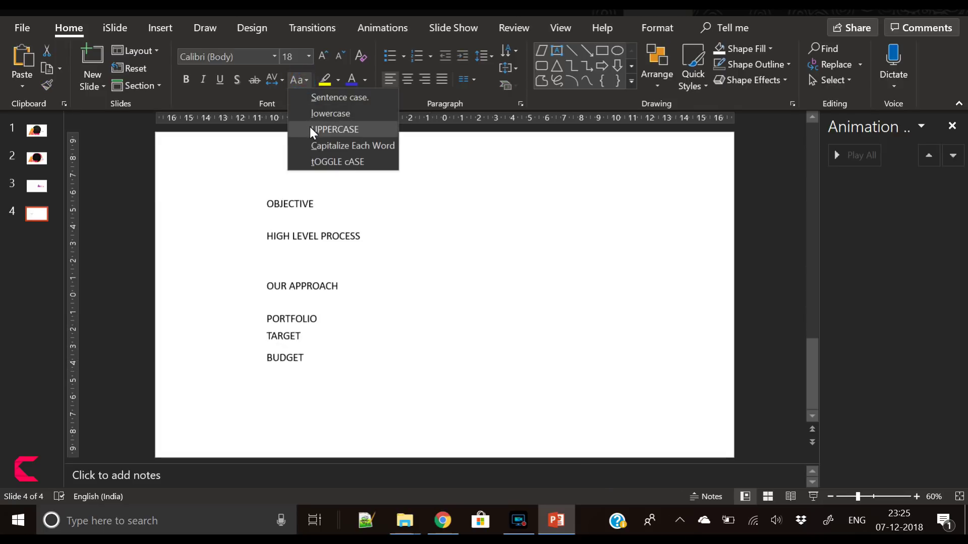
Set the agenda text font to Oswald Light
{"action": "left_click", "coordinate": [240, 54]}
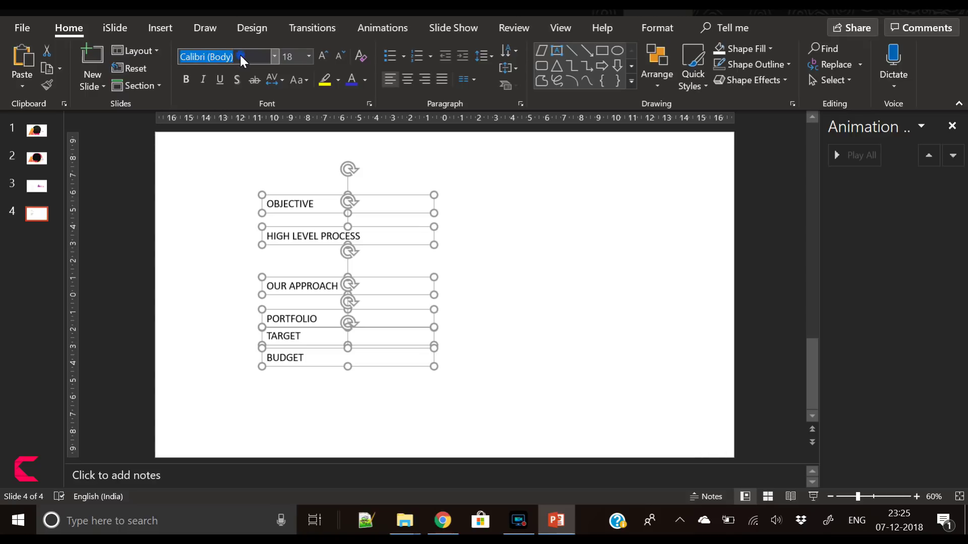
{"action": "type", "text": "i"}
{"action": "key", "text": "BackSpace"}
{"action": "key", "text": "BackSpace"}
{"action": "type", "text": "Os"}
{"action": "key", "text": "Return"}
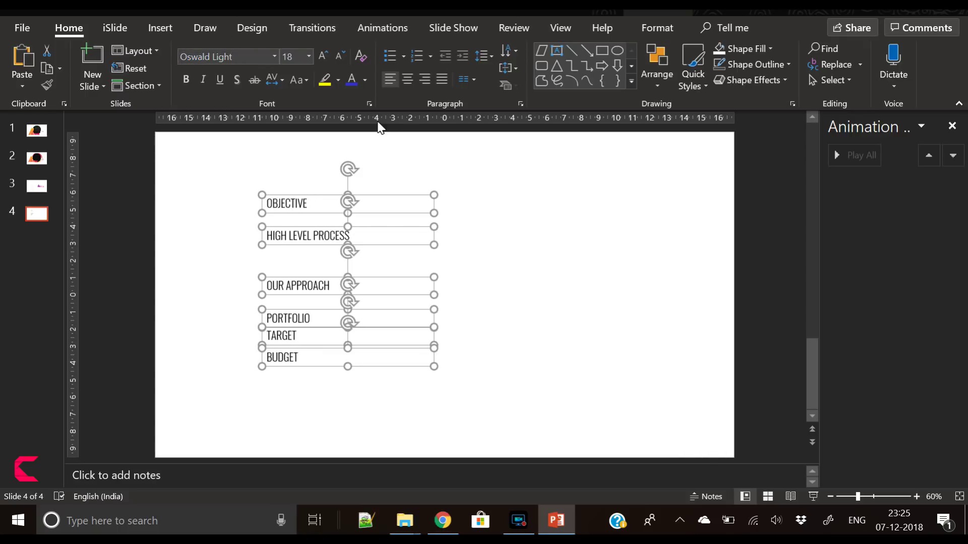
Expand the character spacing of the agenda text by 8 pt
{"action": "left_click", "coordinate": [271, 85]}
{"action": "left_click", "coordinate": [302, 175]}
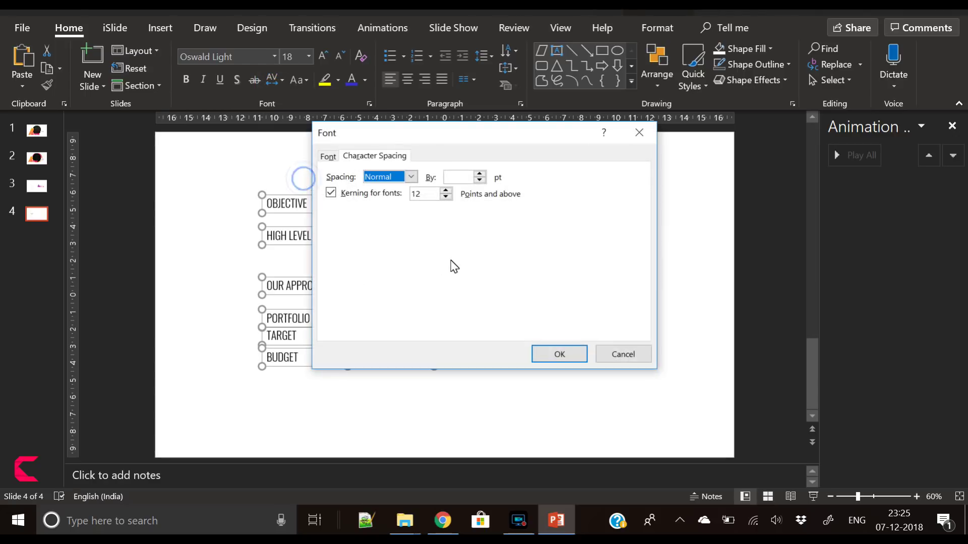
{"action": "left_click", "coordinate": [465, 178]}
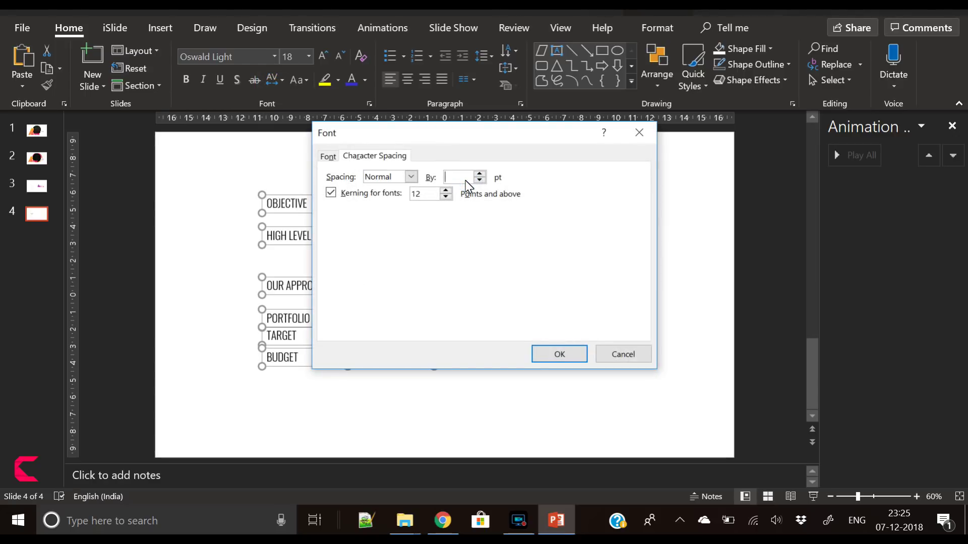
{"action": "type", "text": "8"}
{"action": "key", "text": "Return"}
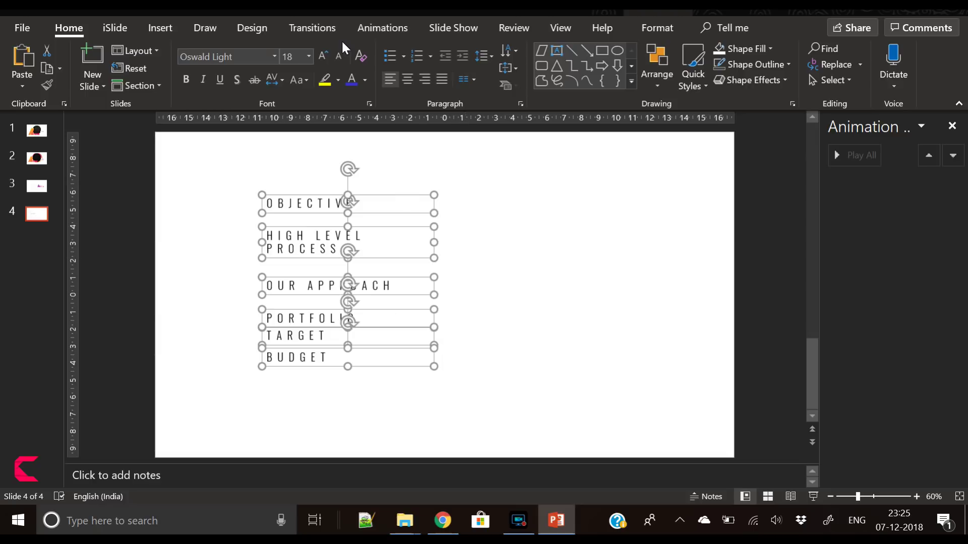
Reduce the agenda text size to 12 pt
{"action": "left_click", "coordinate": [337, 57]}
{"action": "left_click", "coordinate": [336, 57]}
{"action": "left_click", "coordinate": [336, 56]}
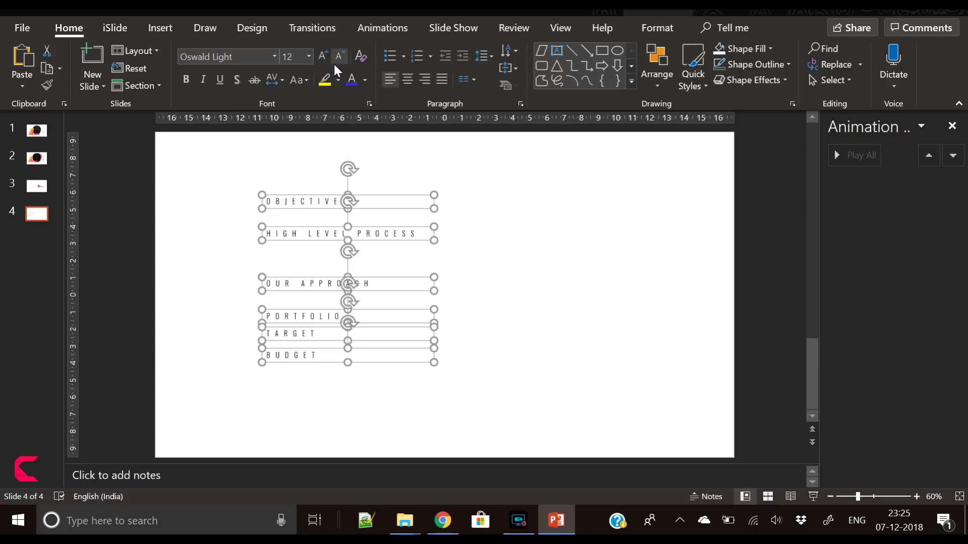
{"action": "left_click", "coordinate": [320, 56]}
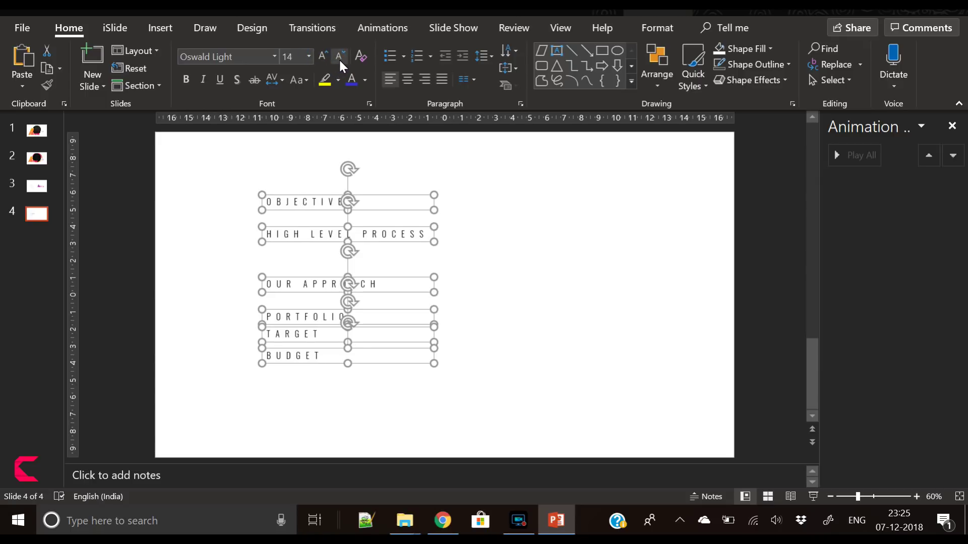
{"action": "left_click", "coordinate": [339, 56]}
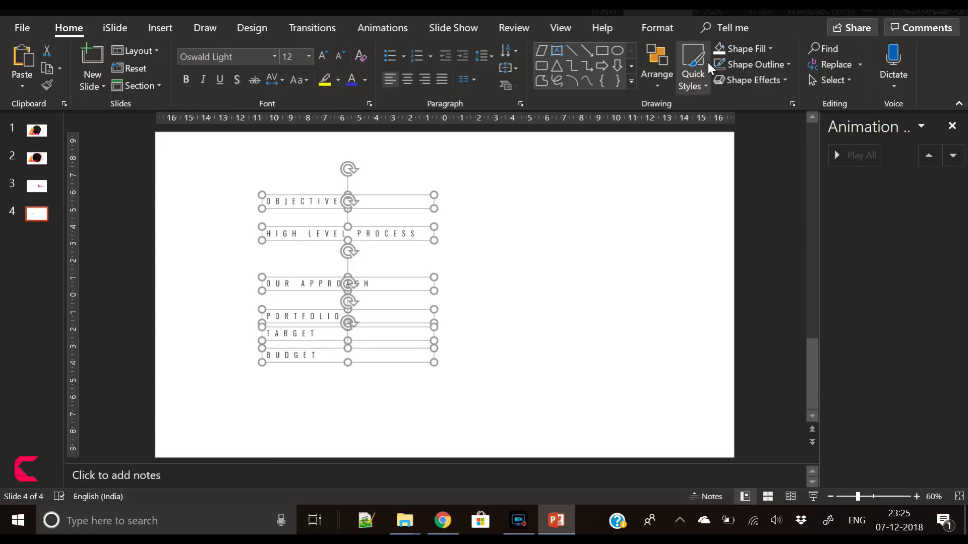
Left-align the boxes, then move HIGH LEVEL PROCESS and OBJECTIVE down closer to the others
{"action": "left_click", "coordinate": [665, 26]}
{"action": "left_click", "coordinate": [831, 51]}
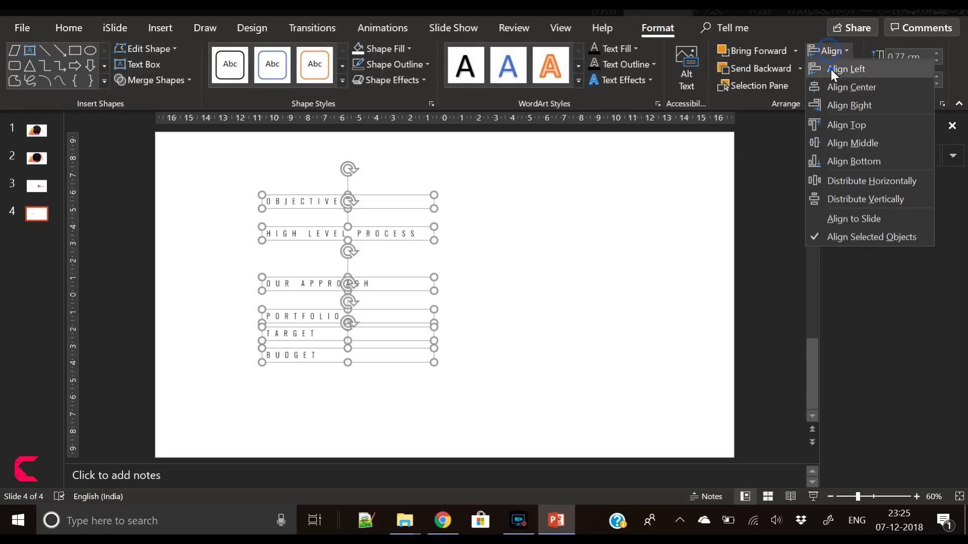
{"action": "left_click", "coordinate": [830, 69]}
{"action": "left_click", "coordinate": [492, 298]}
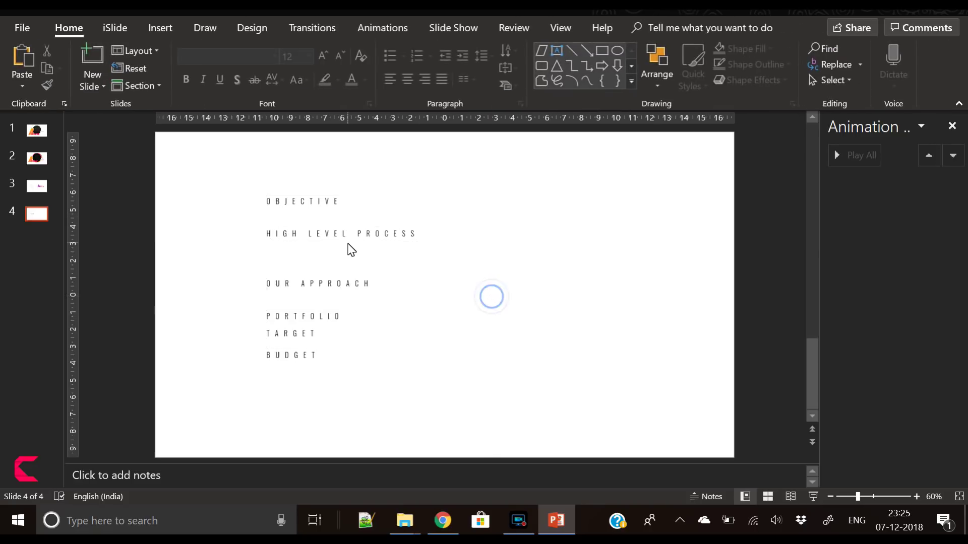
{"action": "left_click_drag", "start_coordinate": [349, 239], "coordinate": [350, 262]}
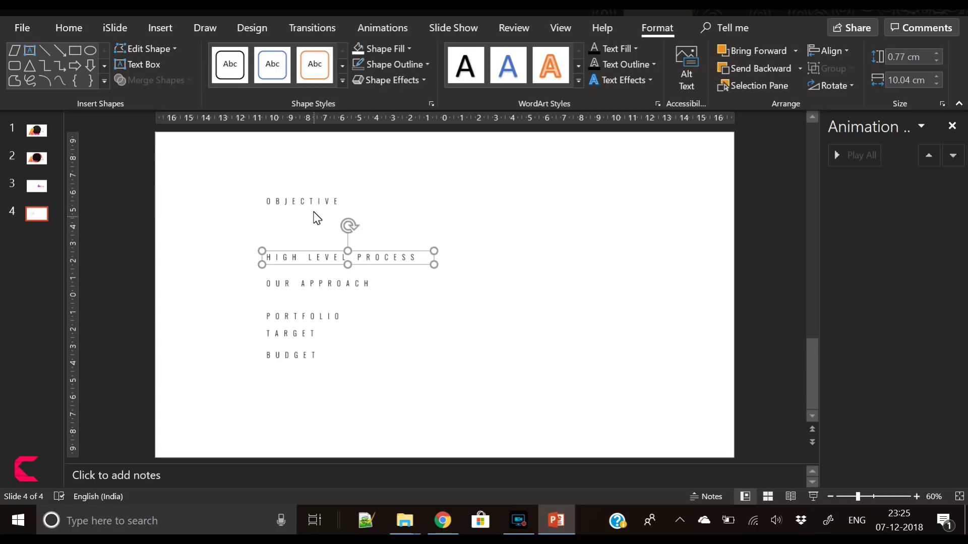
{"action": "left_click_drag", "start_coordinate": [316, 205], "coordinate": [316, 231]}
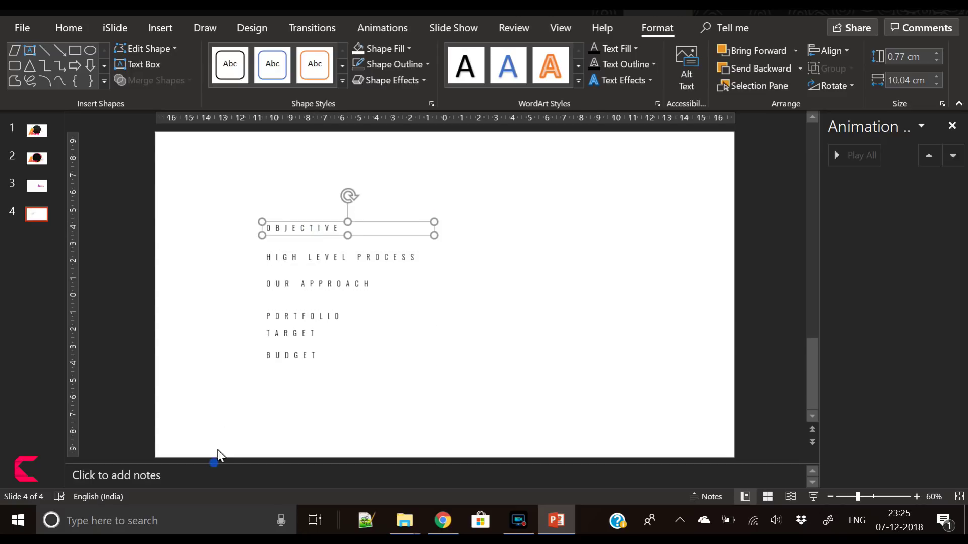
Align all six boxes left and distribute them vertically
{"action": "left_click_drag", "start_coordinate": [204, 421], "coordinate": [524, 179]}
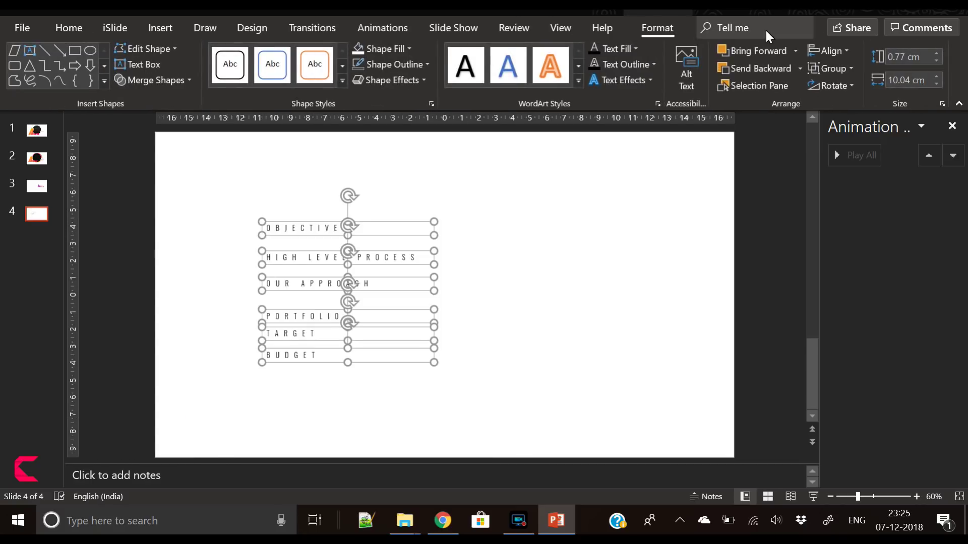
{"action": "left_click", "coordinate": [824, 51]}
{"action": "left_click", "coordinate": [837, 72]}
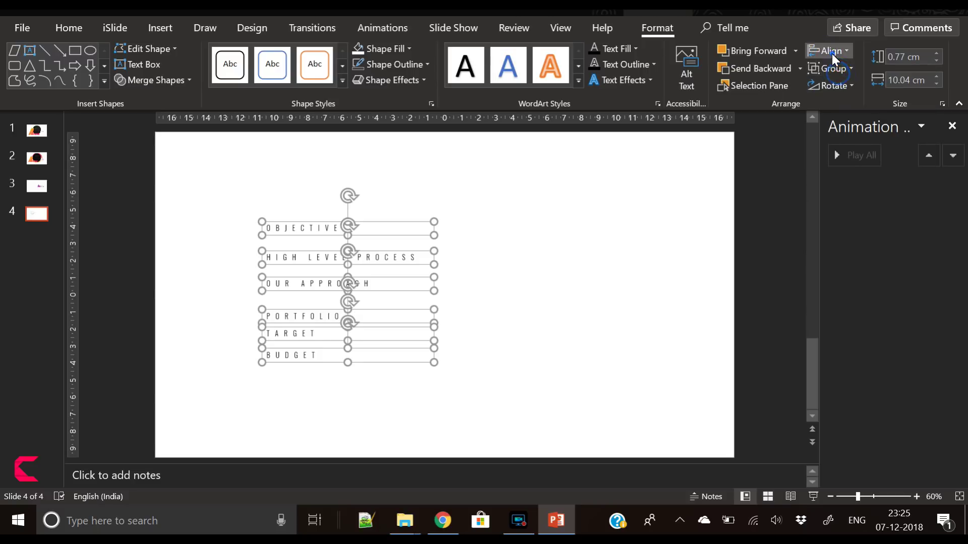
{"action": "left_click", "coordinate": [832, 53]}
{"action": "left_click", "coordinate": [863, 198]}
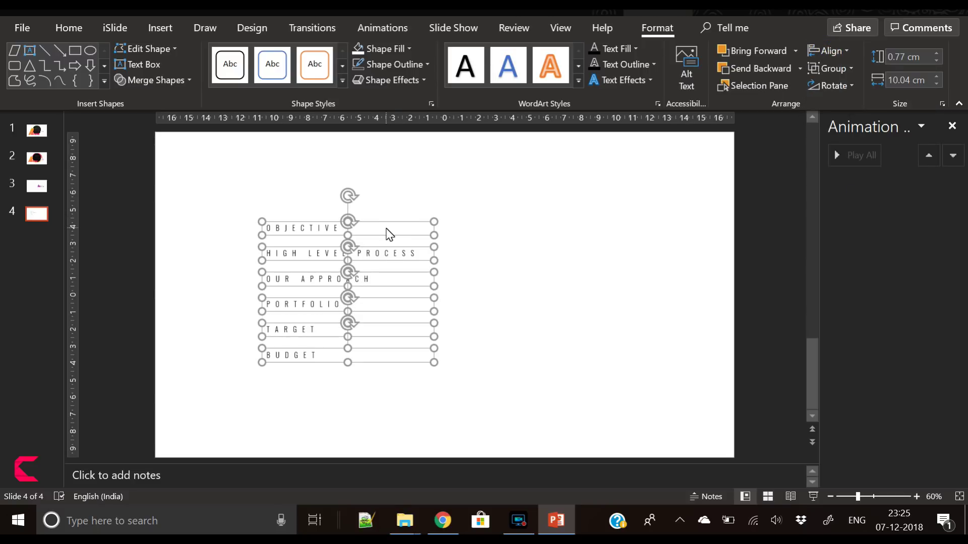
{"action": "left_click", "coordinate": [388, 225]}
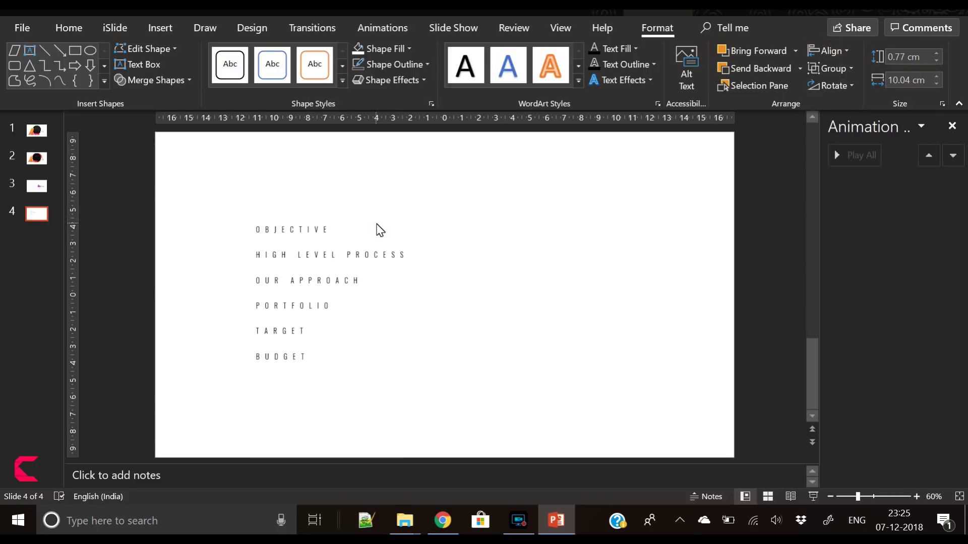
Raise all six agenda items to 14 pt and group them into one object
{"action": "key", "text": "ctrl+a"}
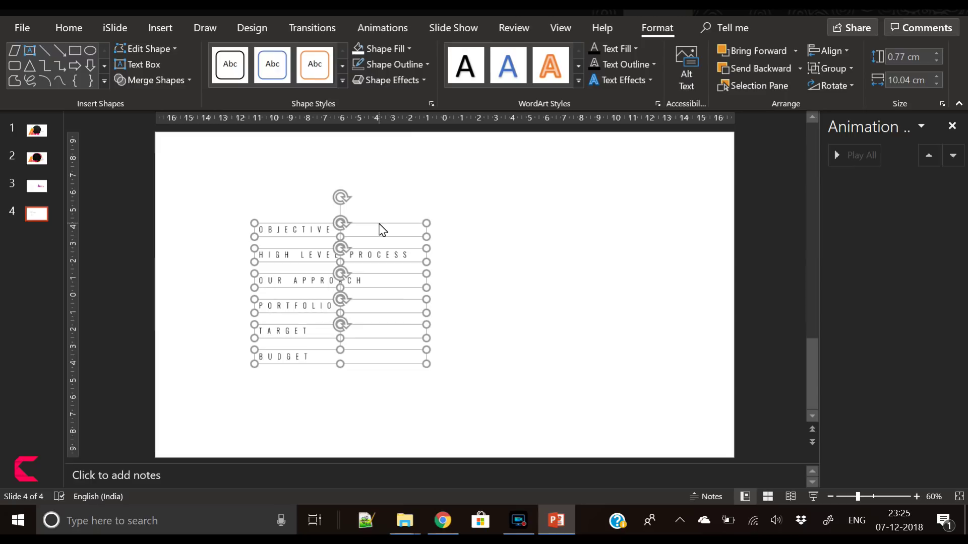
{"action": "left_click", "coordinate": [73, 27]}
{"action": "left_click", "coordinate": [321, 55]}
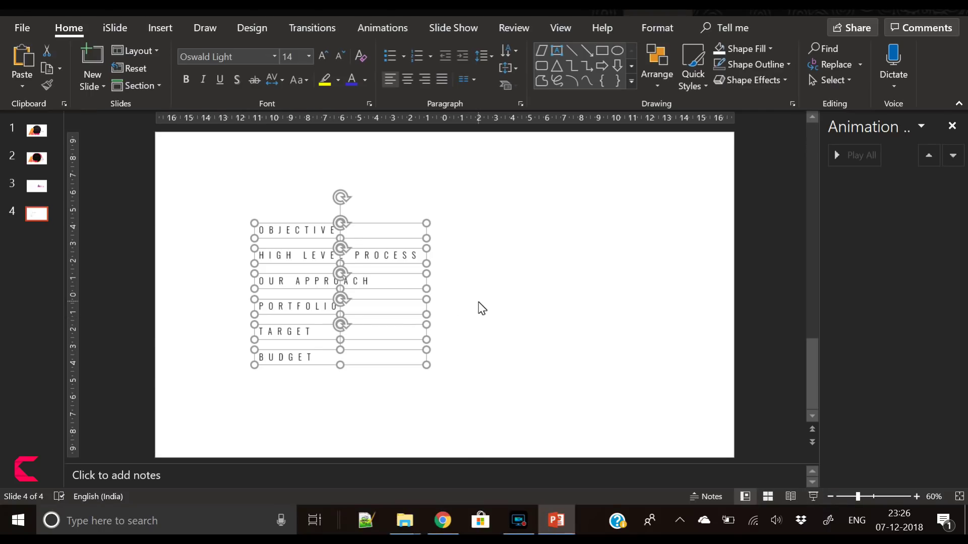
{"action": "key", "text": "ctrl+g"}
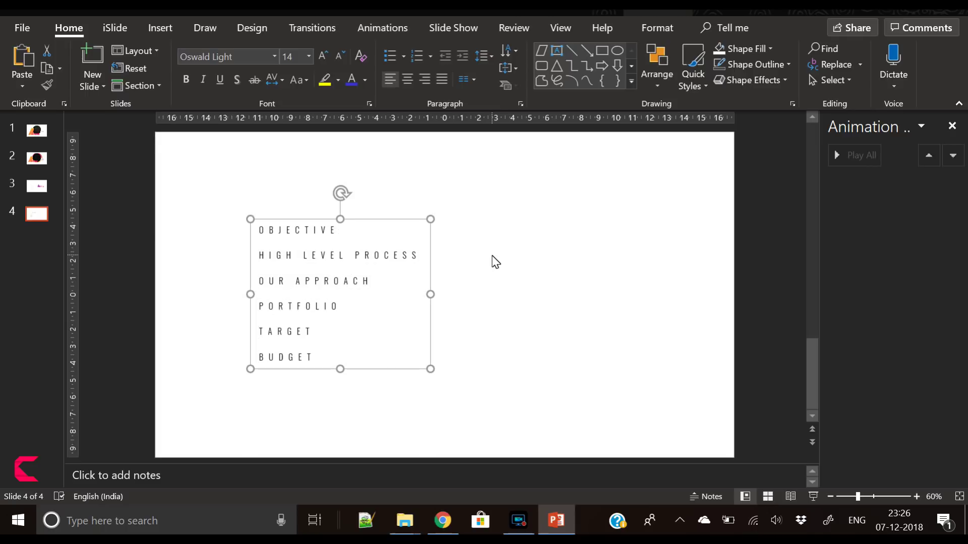
Centre the grouped list vertically on the slide, then ungroup it into six boxes
{"action": "left_click", "coordinate": [670, 20]}
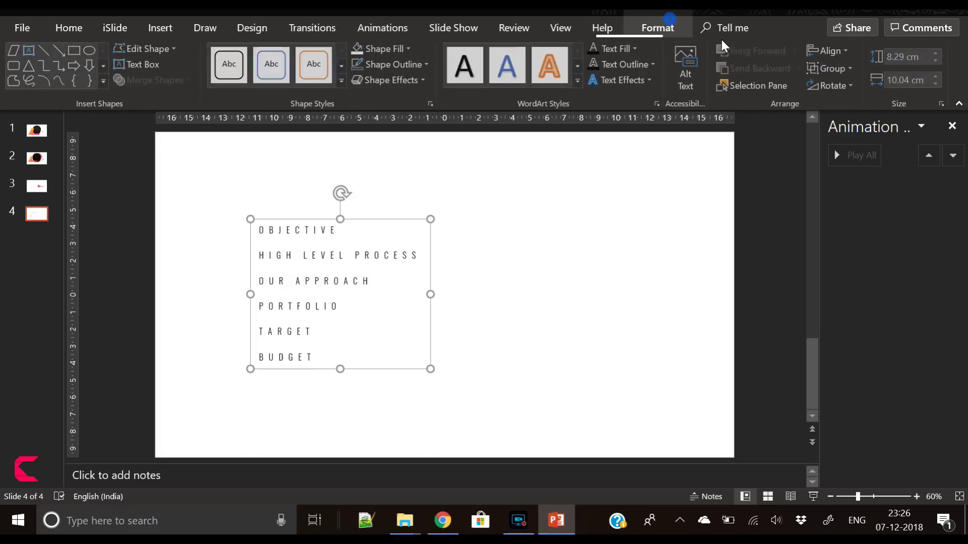
{"action": "left_click", "coordinate": [826, 52]}
{"action": "left_click", "coordinate": [851, 142]}
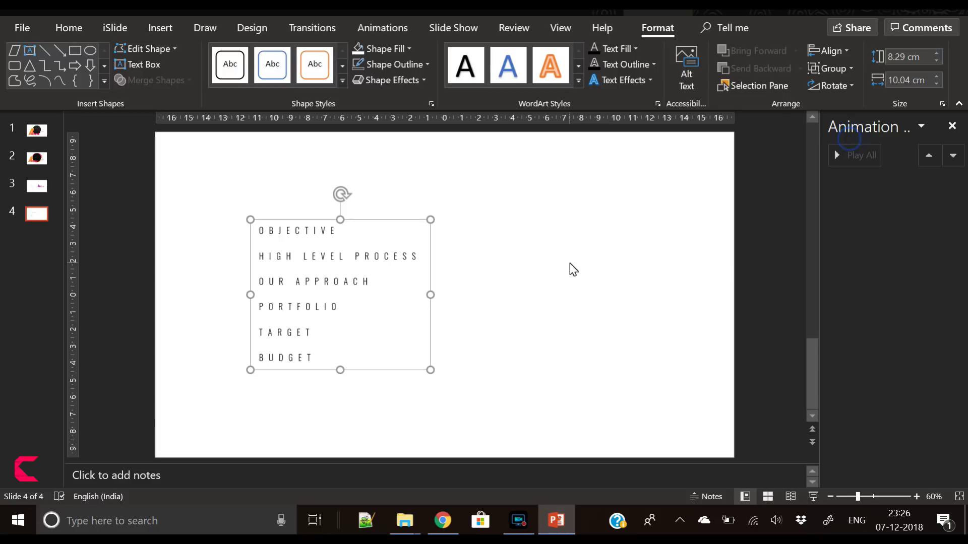
{"action": "right_click", "coordinate": [353, 221]}
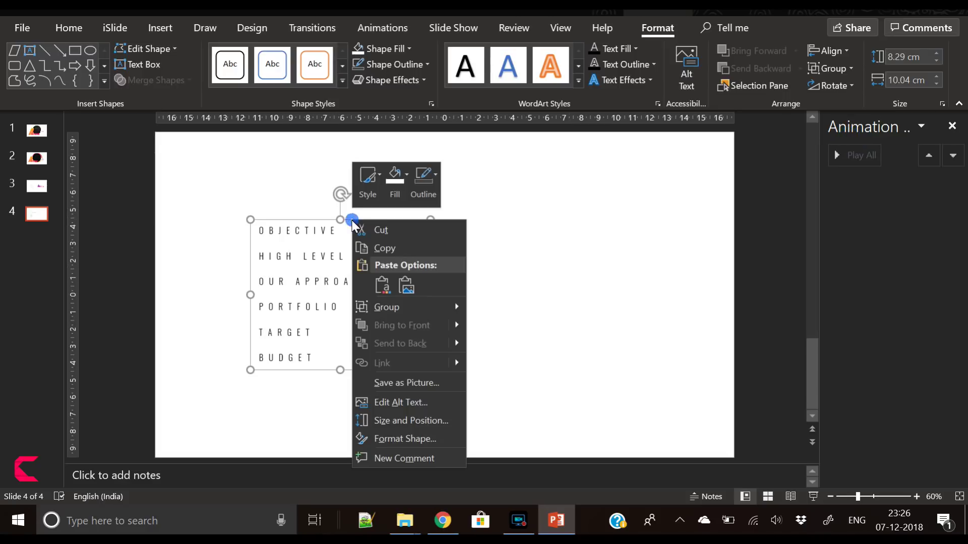
{"action": "mouse_move", "coordinate": [415, 308]}
{"action": "left_click", "coordinate": [501, 345]}
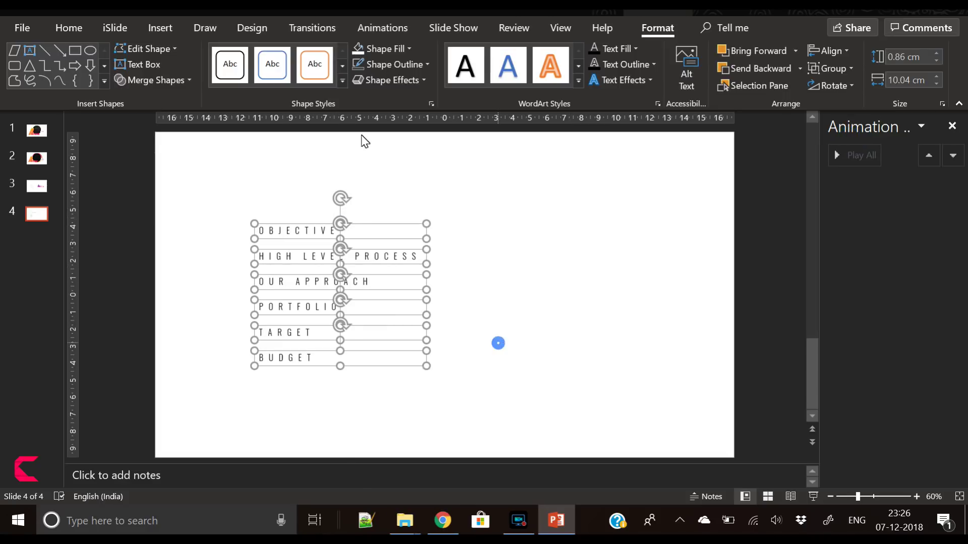
Set the agenda items to Oswald at 12 pt, reselect them, and close the Animation pane
{"action": "left_click", "coordinate": [90, 29]}
{"action": "left_click", "coordinate": [219, 58]}
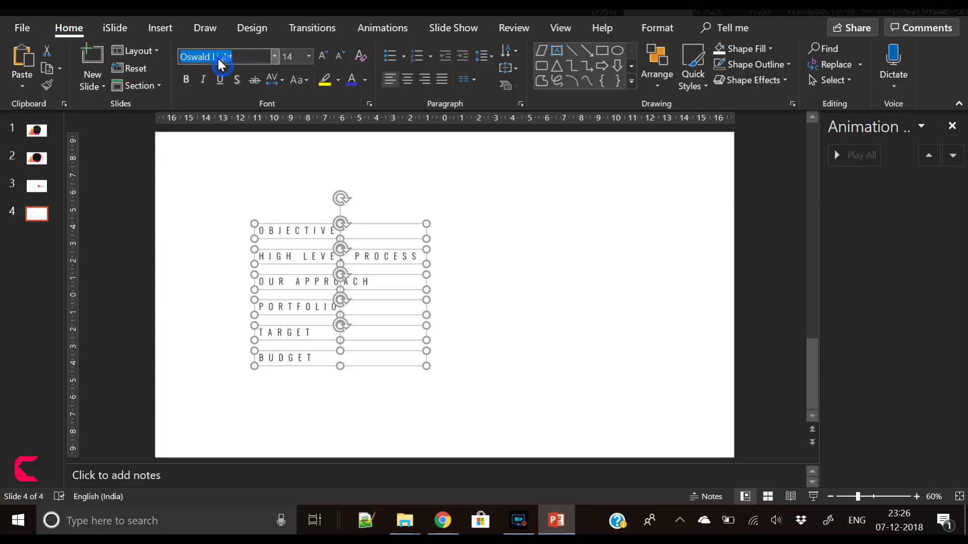
{"action": "key", "text": "BackSpace"}
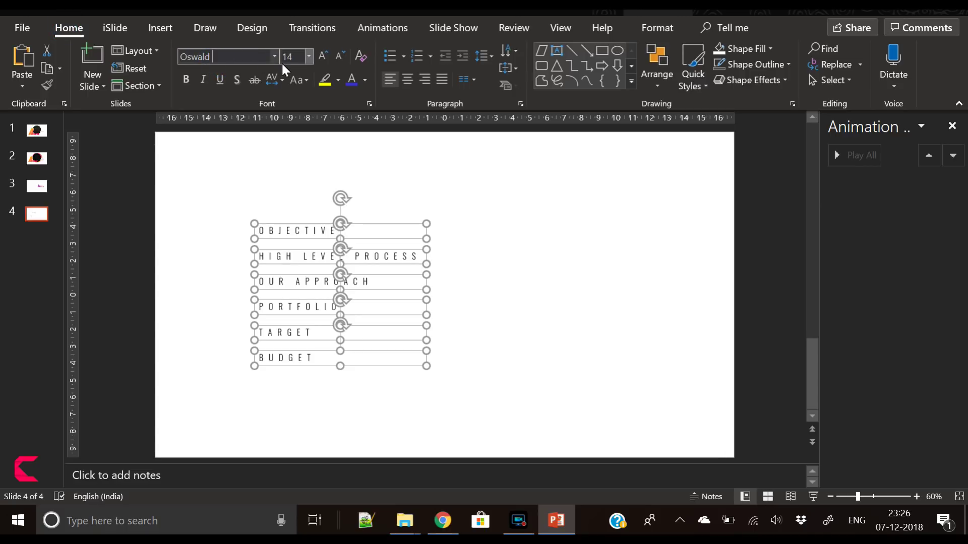
{"action": "key", "text": "Return"}
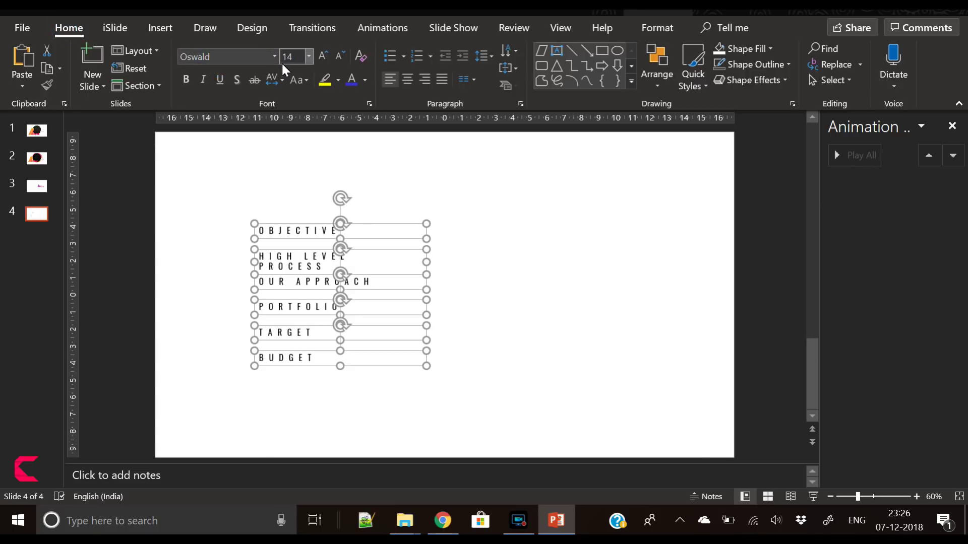
{"action": "left_click", "coordinate": [341, 56]}
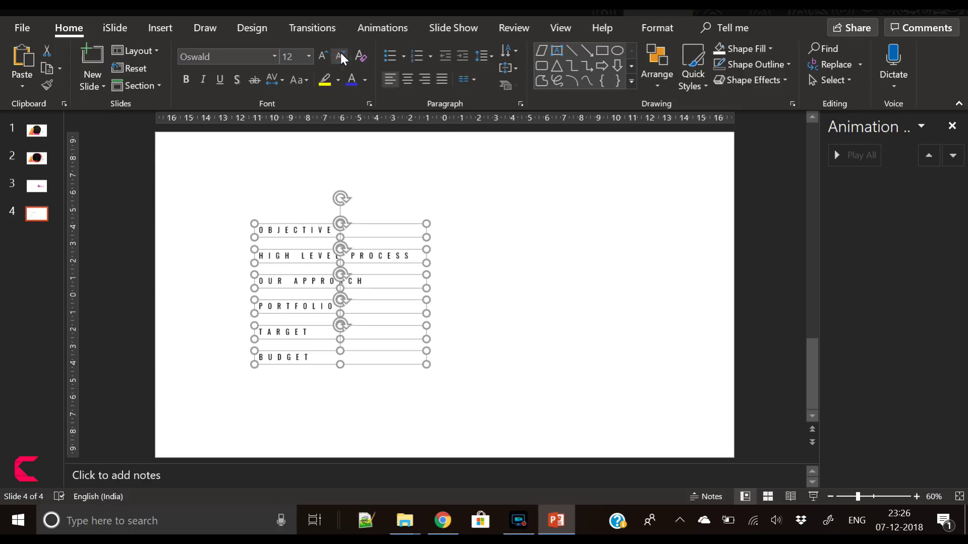
{"action": "left_click", "coordinate": [481, 297]}
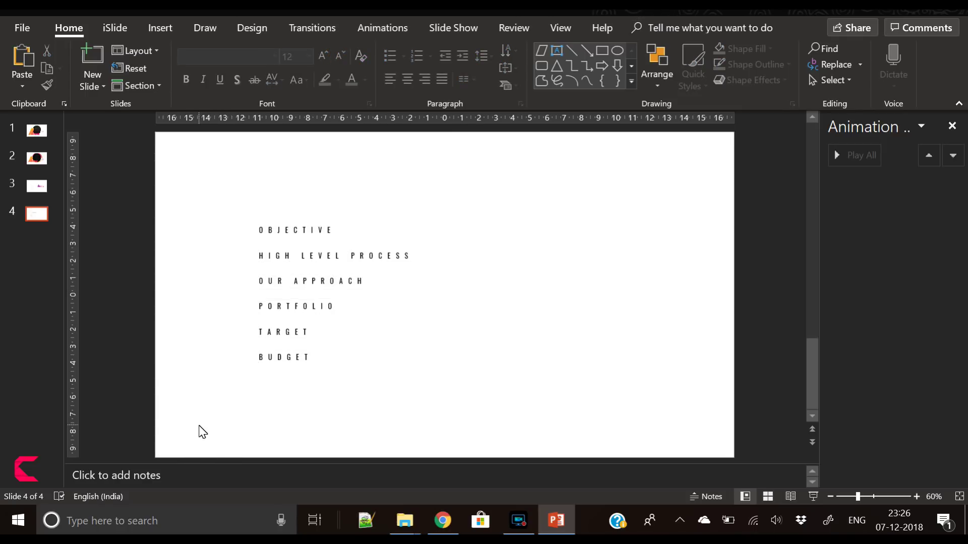
{"action": "left_click_drag", "start_coordinate": [214, 411], "coordinate": [520, 179]}
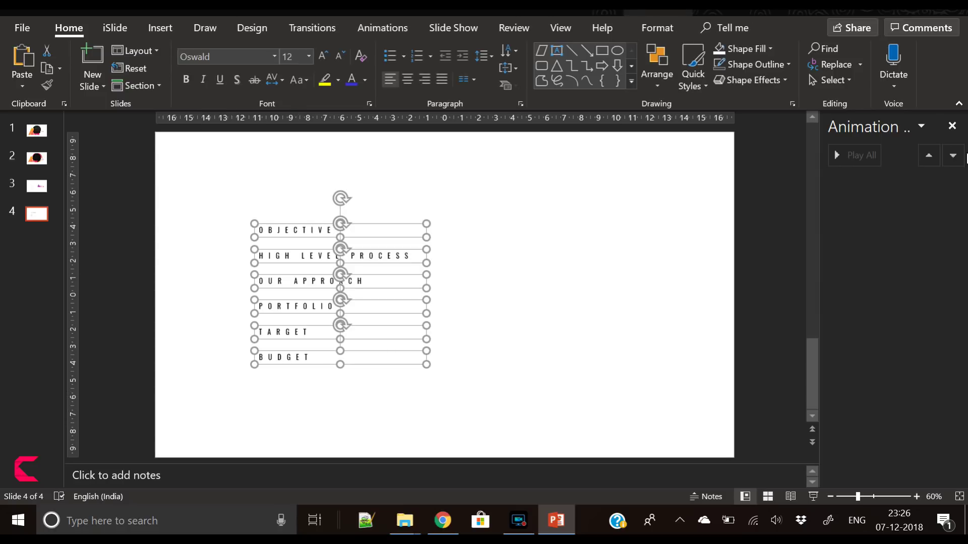
{"action": "left_click", "coordinate": [952, 126]}
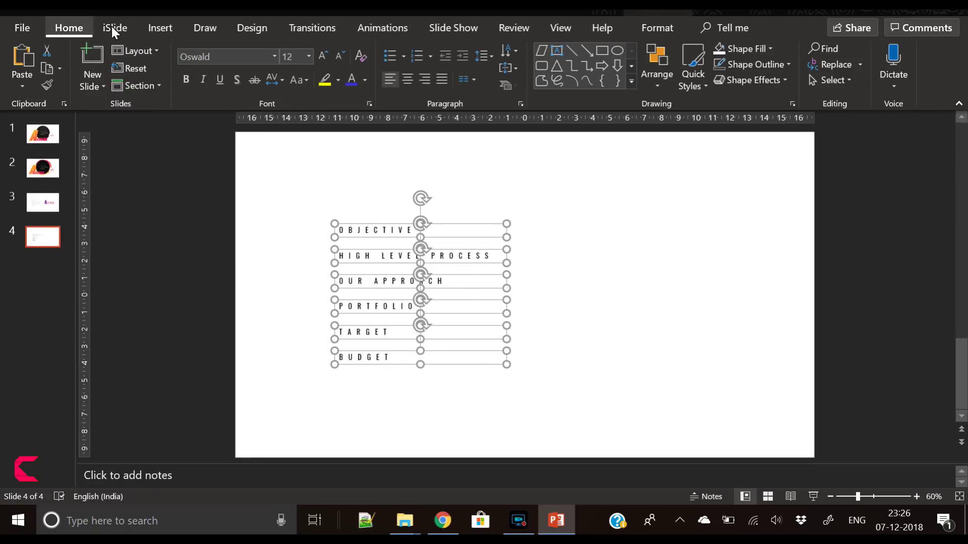
Give the agenda text a gradient fill in the Format Shape pane
{"action": "left_click", "coordinate": [654, 28]}
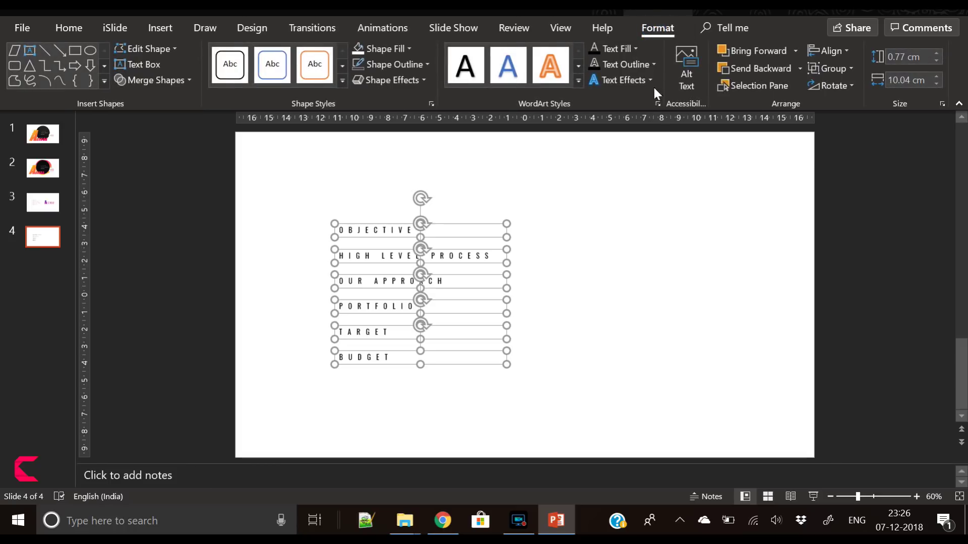
{"action": "left_click", "coordinate": [658, 103]}
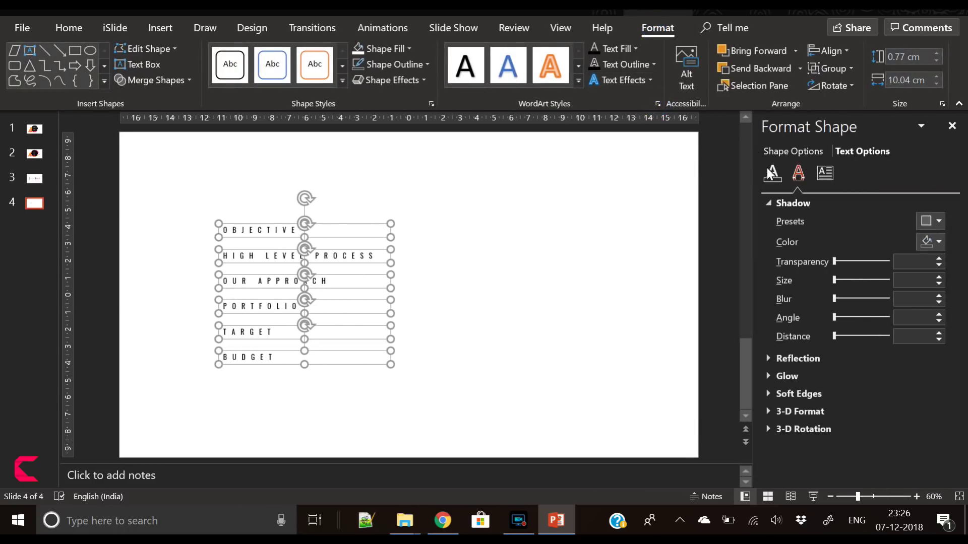
{"action": "left_click", "coordinate": [769, 170]}
{"action": "left_click", "coordinate": [804, 260]}
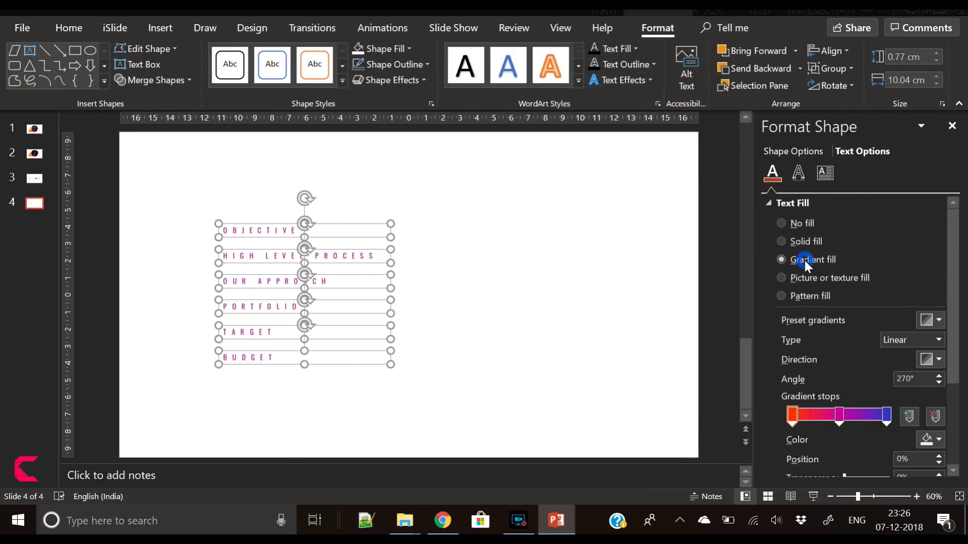
Remove the red stop, move the magenta stop to the start, and make it orange
{"action": "left_click", "coordinate": [933, 418]}
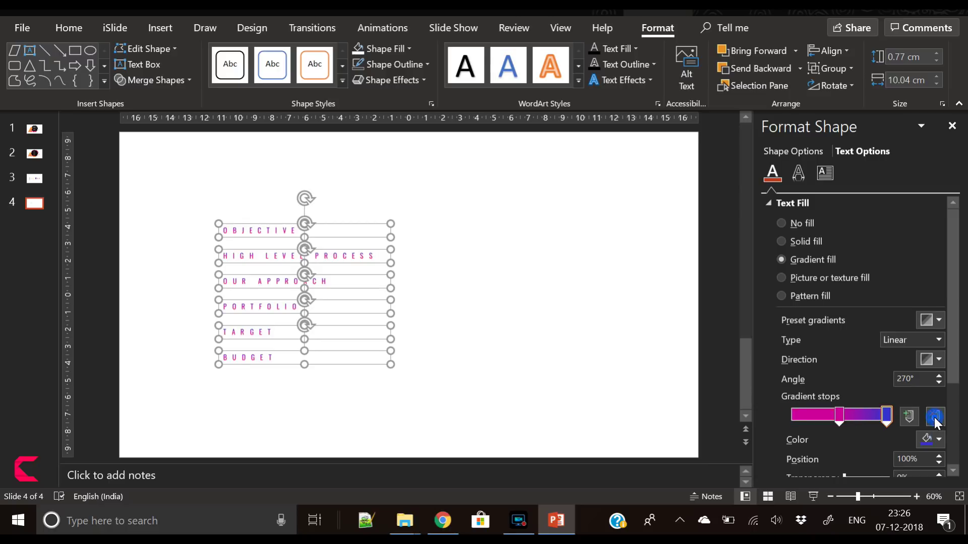
{"action": "left_click", "coordinate": [840, 418]}
{"action": "left_click_drag", "start_coordinate": [841, 418], "coordinate": [792, 416]}
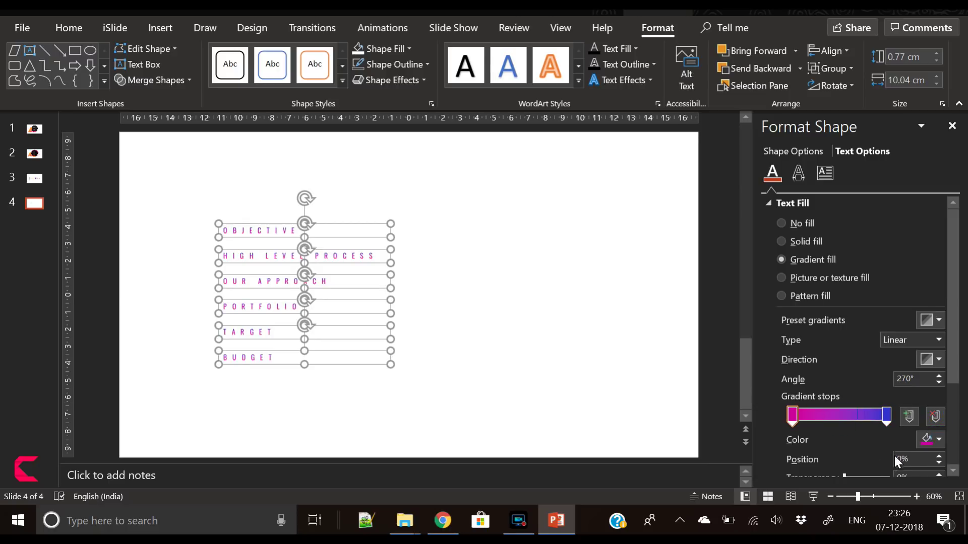
{"action": "left_click", "coordinate": [932, 444]}
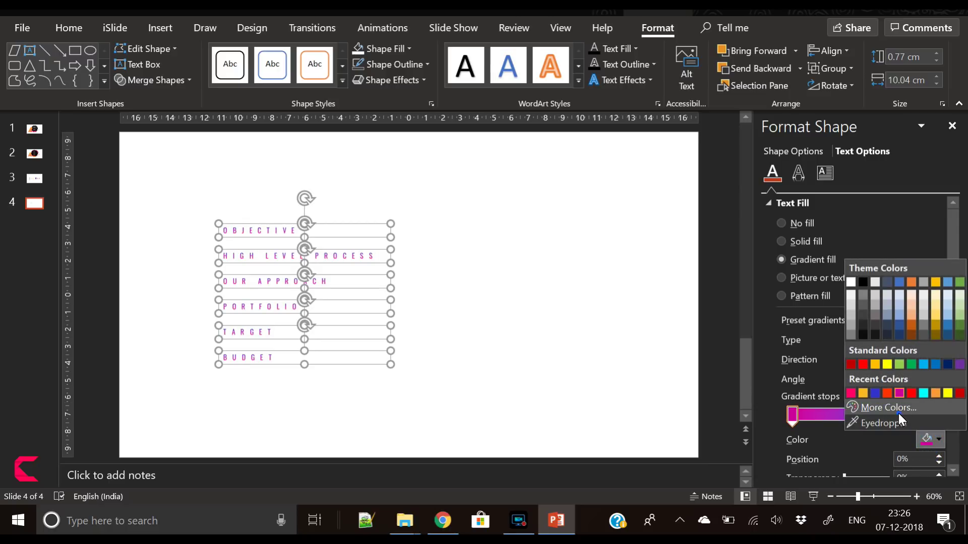
{"action": "left_click", "coordinate": [898, 410]}
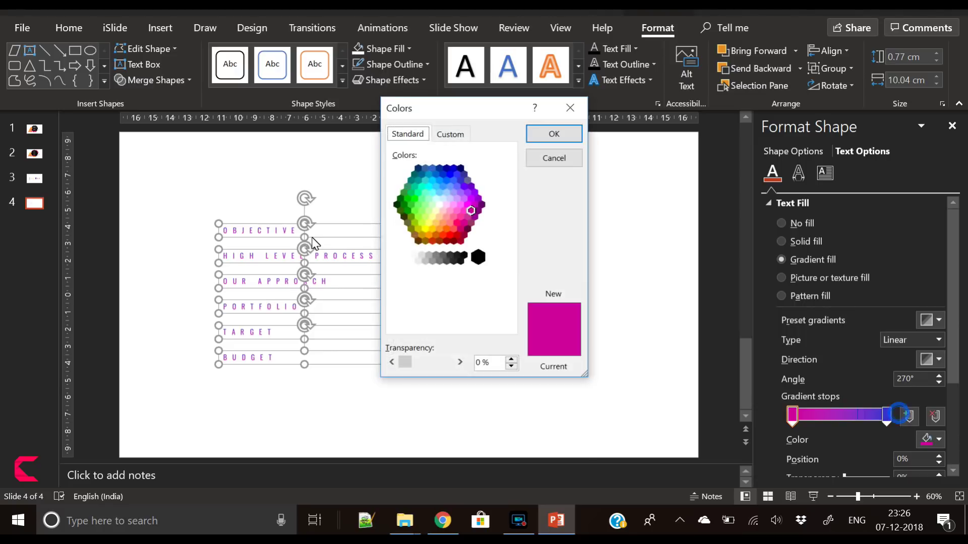
{"action": "left_click", "coordinate": [430, 236]}
{"action": "left_click", "coordinate": [541, 135]}
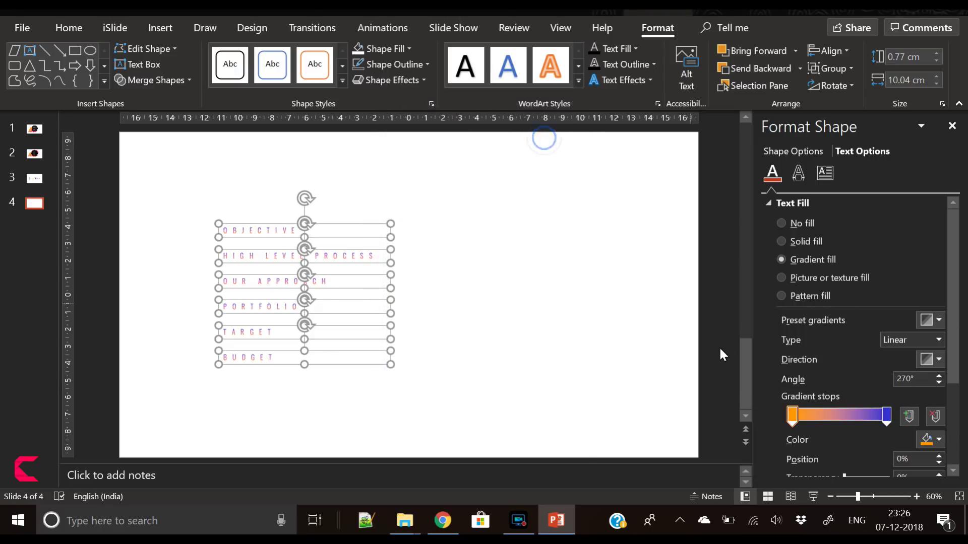
Add a red middle stop to the text gradient
{"action": "mouse_move", "coordinate": [839, 413]}
{"action": "left_mouse_down"}
{"action": "mouse_move", "coordinate": [824, 416]}
{"action": "mouse_move", "coordinate": [849, 415]}
{"action": "left_mouse_up"}
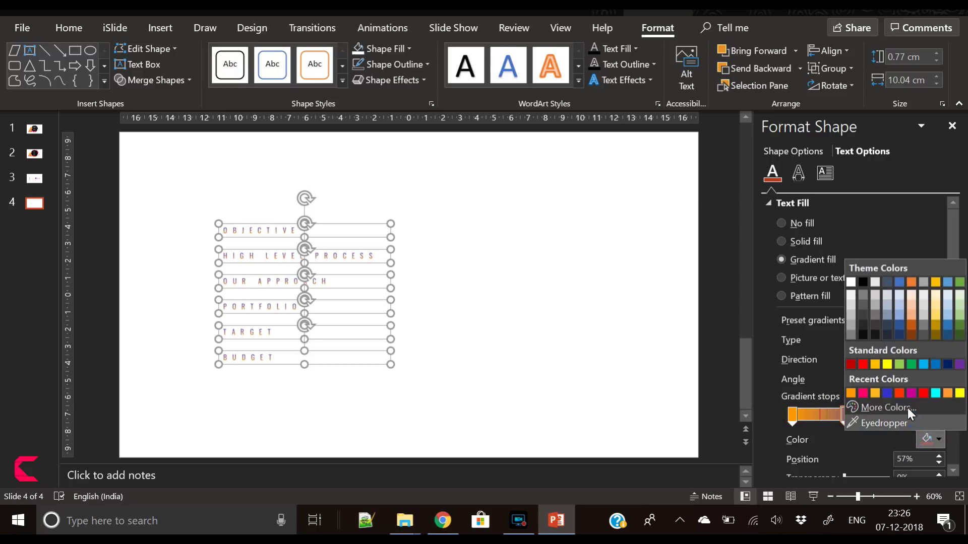
{"action": "left_click", "coordinate": [906, 408]}
{"action": "left_click", "coordinate": [409, 134]}
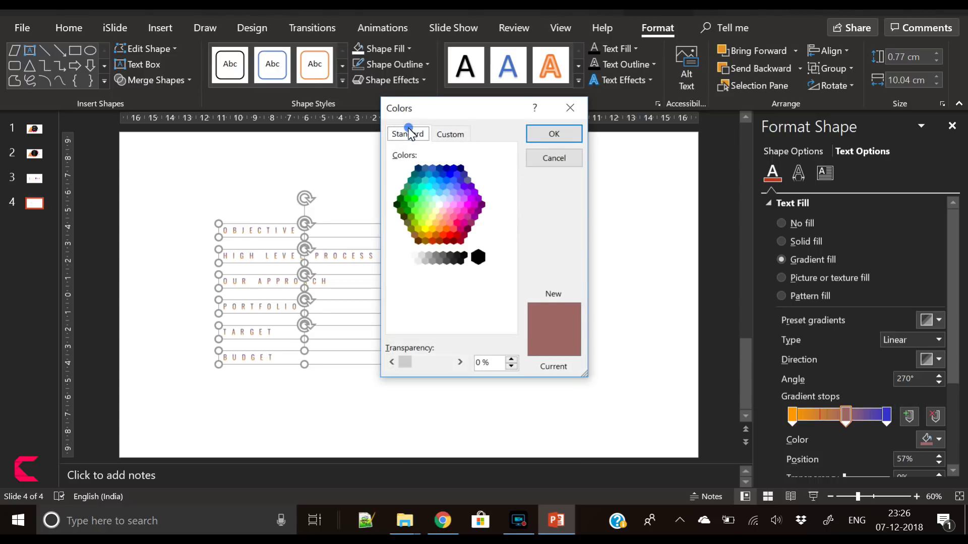
{"action": "left_click", "coordinate": [457, 236]}
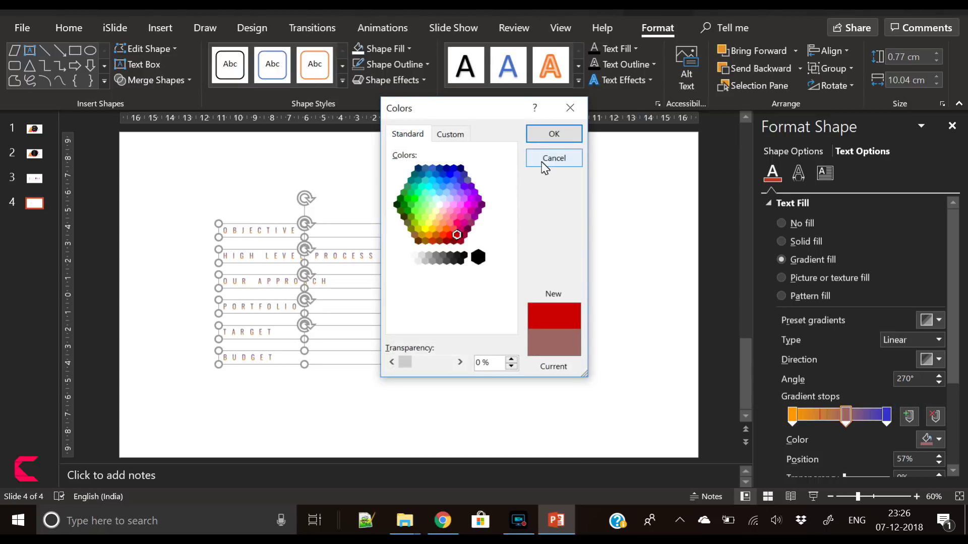
{"action": "left_click", "coordinate": [552, 135]}
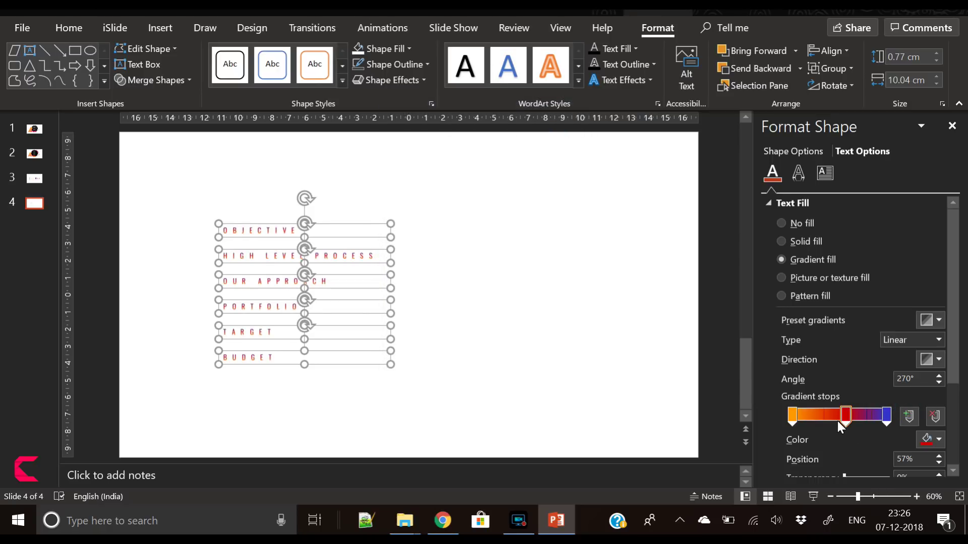
Colour the last gradient stop dark magenta
{"action": "left_click", "coordinate": [885, 415]}
{"action": "left_click", "coordinate": [929, 440]}
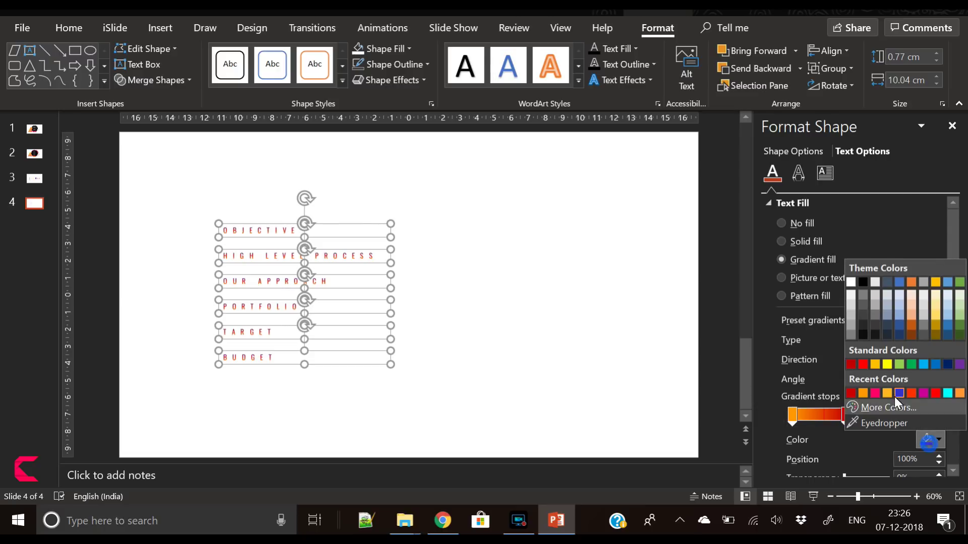
{"action": "left_click", "coordinate": [893, 403]}
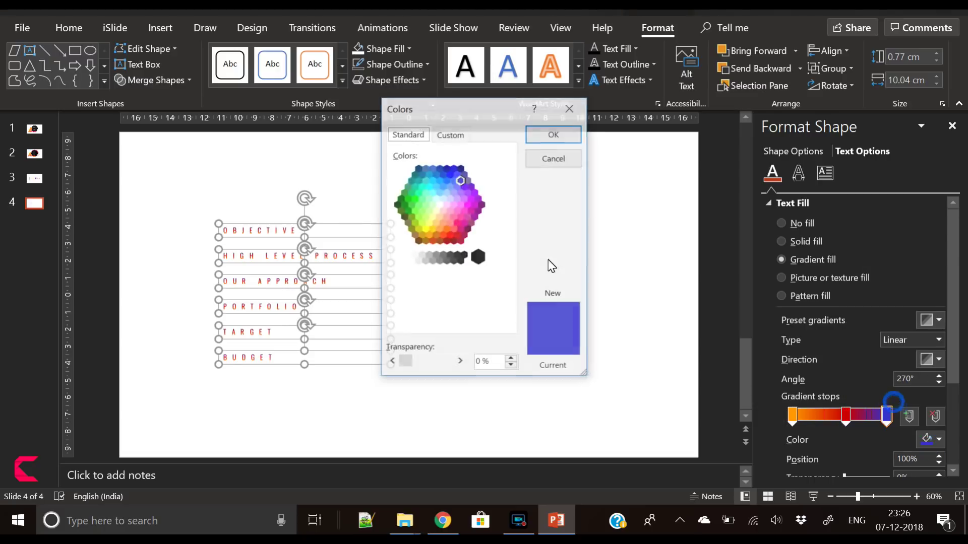
{"action": "left_click", "coordinate": [476, 209]}
{"action": "left_click", "coordinate": [471, 211]}
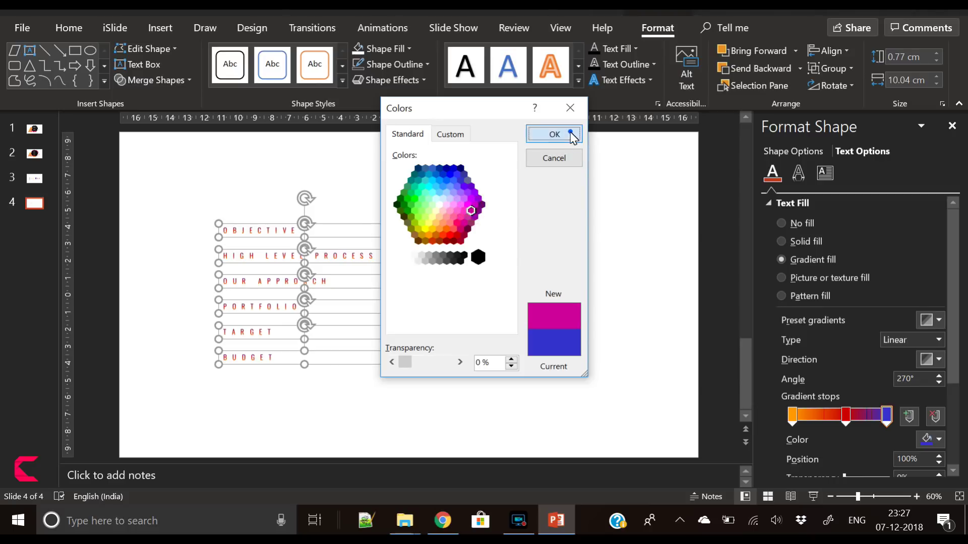
{"action": "left_click", "coordinate": [555, 134]}
Move the red stop to about 35% and magenta to about 65%, add blue at 100%, and set a diagonal direction
{"action": "left_click_drag", "start_coordinate": [845, 418], "coordinate": [823, 419]}
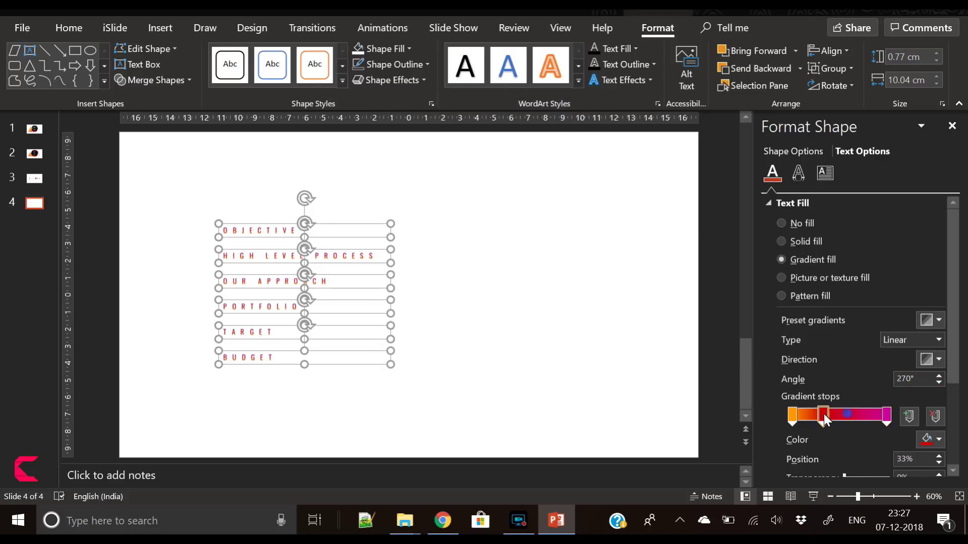
{"action": "mouse_move", "coordinate": [885, 415]}
{"action": "left_mouse_down"}
{"action": "mouse_move", "coordinate": [853, 418]}
{"action": "mouse_move", "coordinate": [889, 415]}
{"action": "left_mouse_up"}
{"action": "left_click", "coordinate": [925, 442]}
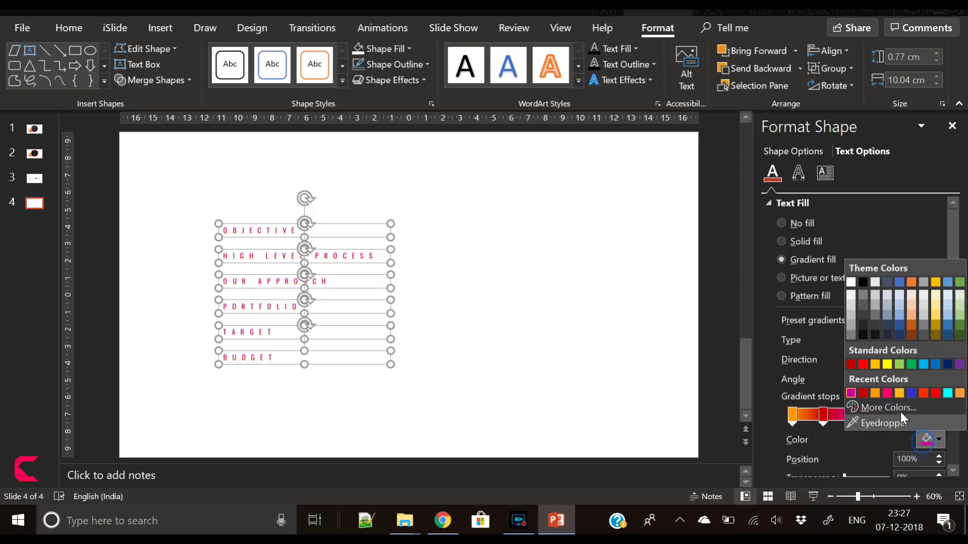
{"action": "left_click", "coordinate": [912, 393]}
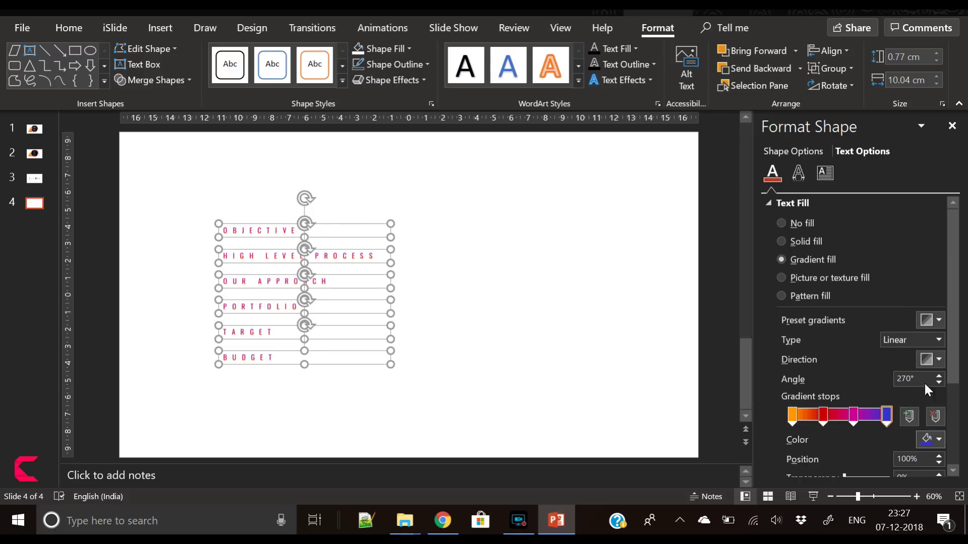
{"action": "left_click", "coordinate": [932, 363]}
{"action": "left_click", "coordinate": [852, 443]}
Increase the agenda font size and widen the boxes so HIGH LEVEL PROCESS fits one line
{"action": "left_click", "coordinate": [576, 343]}
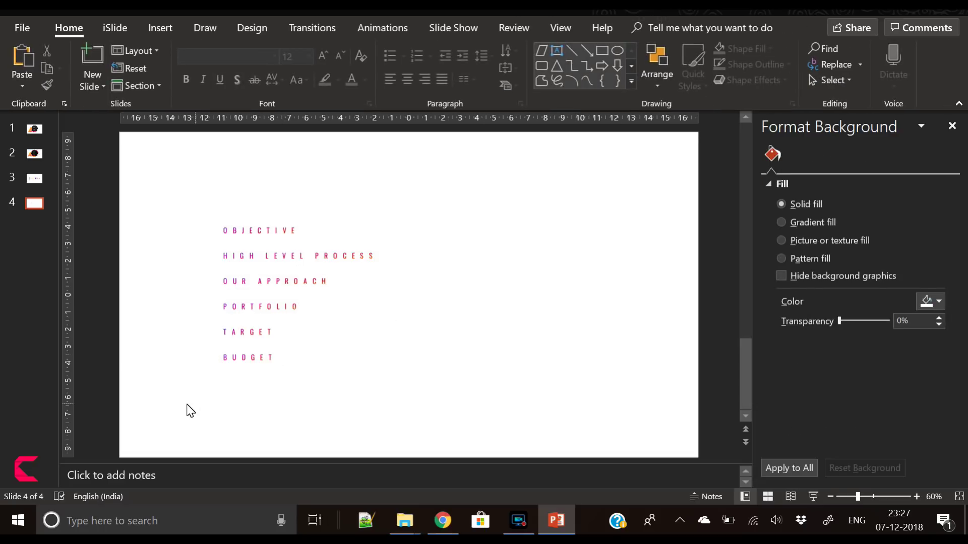
{"action": "left_click_drag", "start_coordinate": [186, 411], "coordinate": [483, 171]}
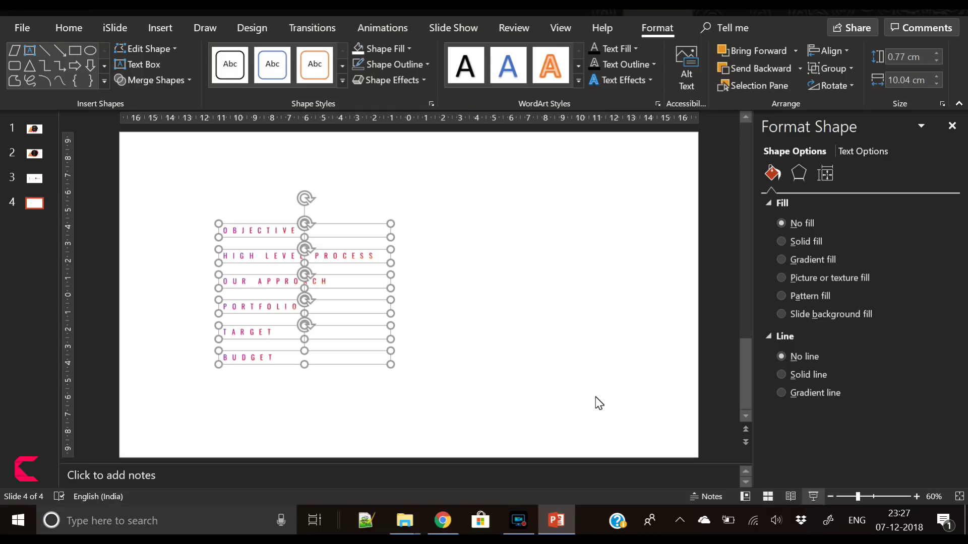
{"action": "left_click", "coordinate": [62, 28]}
{"action": "left_click", "coordinate": [323, 54]}
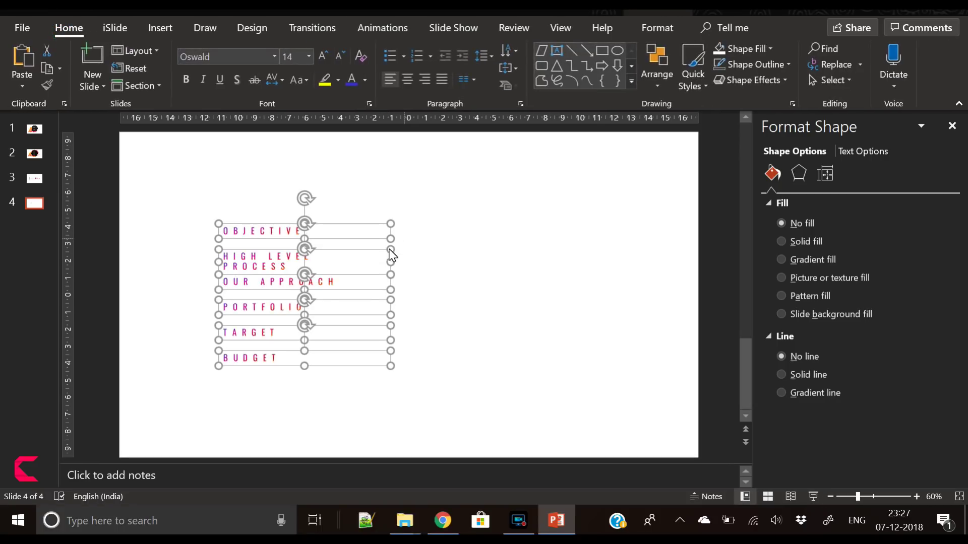
{"action": "left_click_drag", "start_coordinate": [392, 266], "coordinate": [421, 277]}
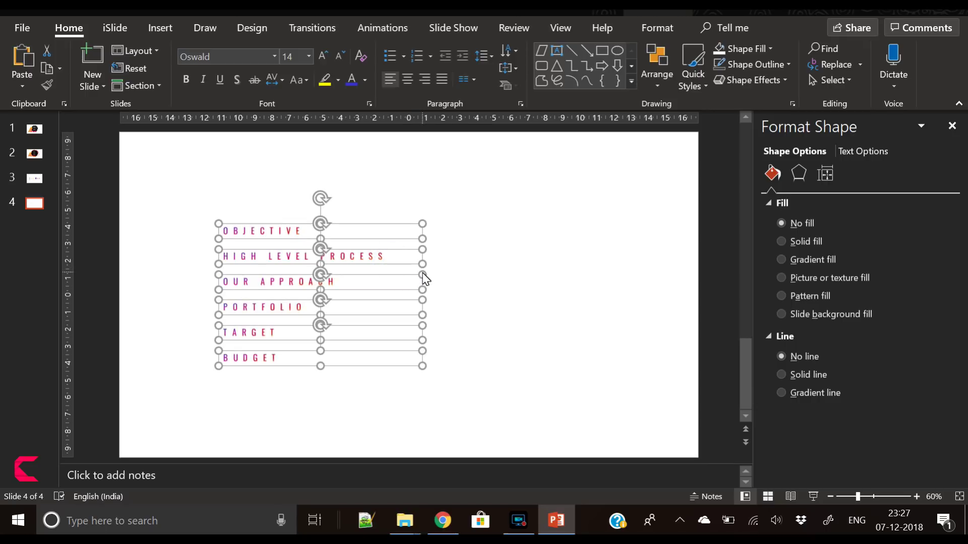
{"action": "left_click", "coordinate": [486, 299]}
Set all six agenda items in Oswald Light
{"action": "left_click_drag", "start_coordinate": [175, 404], "coordinate": [464, 177]}
{"action": "left_click", "coordinate": [242, 55]}
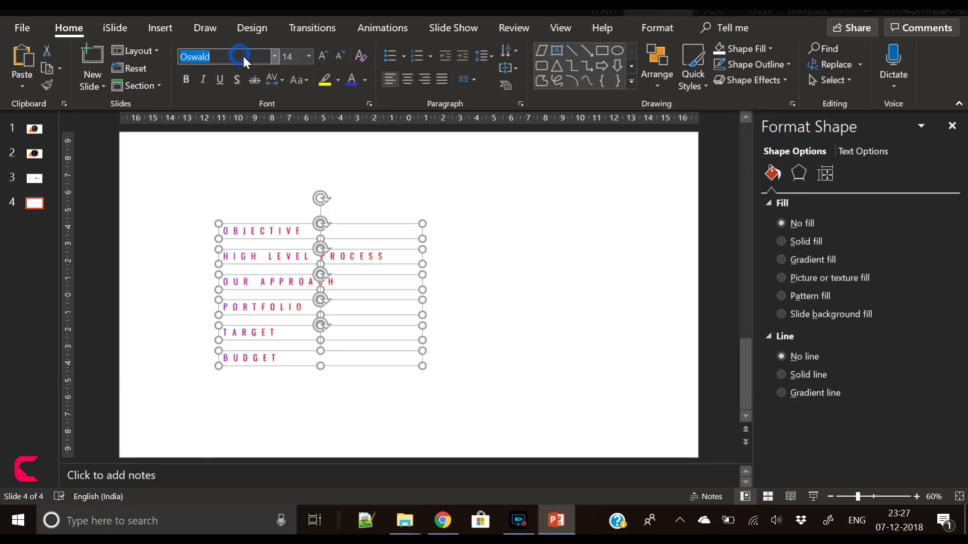
{"action": "left_click", "coordinate": [241, 56]}
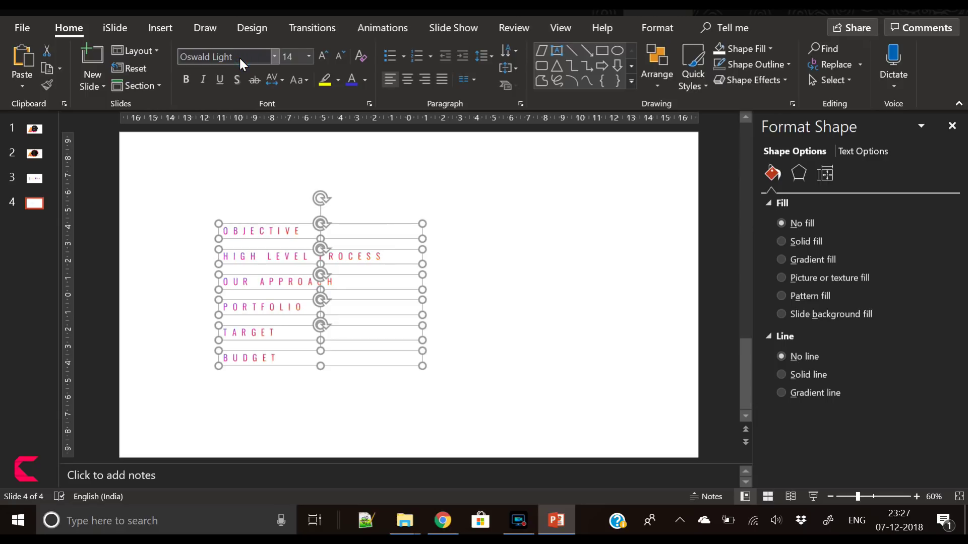
{"action": "key", "text": "Return"}
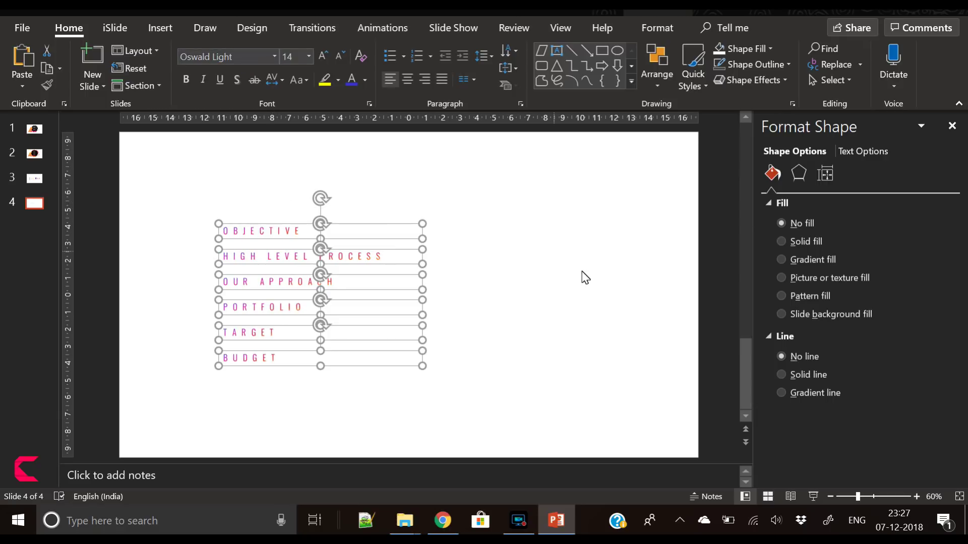
{"action": "left_click", "coordinate": [582, 276]}
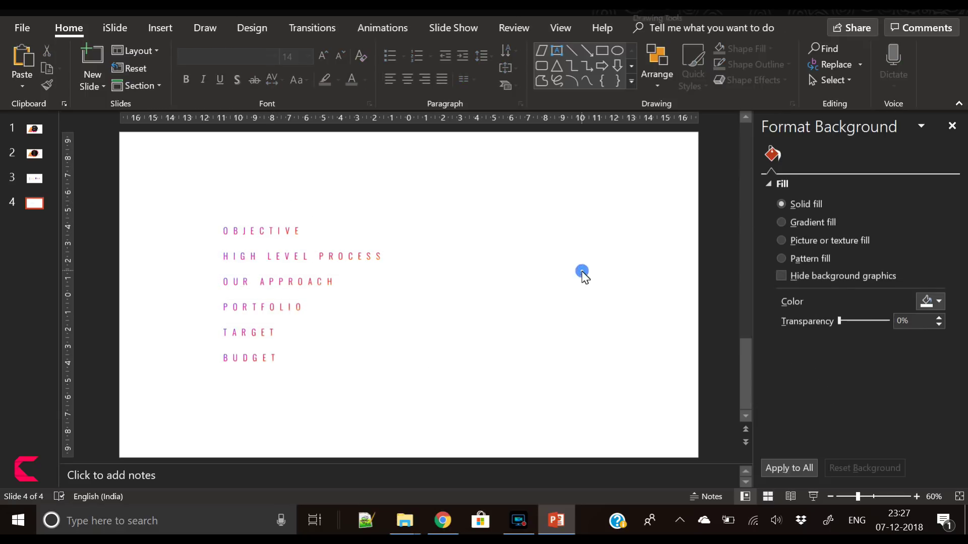
Add an uppercase AGENDA text box right of the list and enlarge its font two steps
{"action": "left_click", "coordinate": [156, 29]}
{"action": "left_click", "coordinate": [596, 61]}
{"action": "left_click_drag", "start_coordinate": [438, 260], "coordinate": [625, 376]}
{"action": "type", "text": "agenda"}
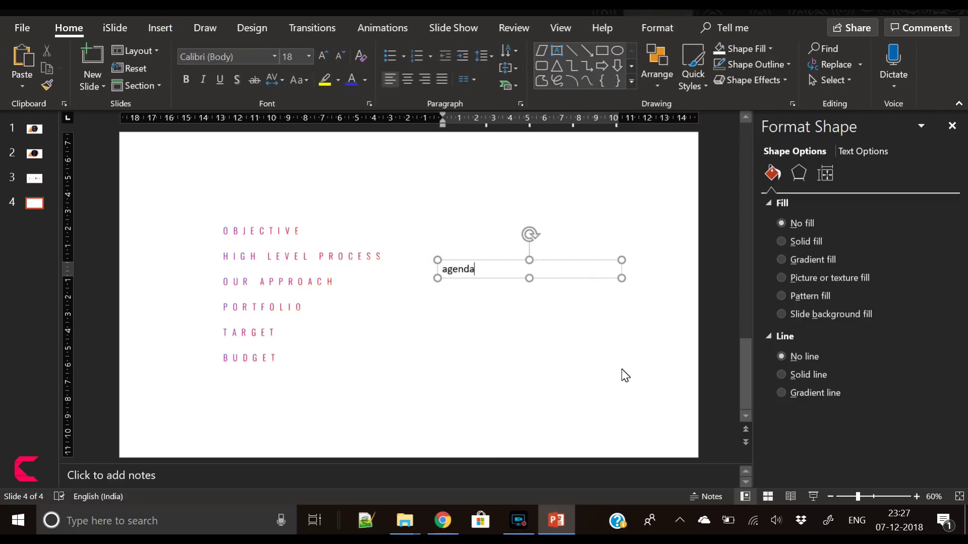
{"action": "key", "text": "ctrl+a"}
{"action": "left_click", "coordinate": [299, 80]}
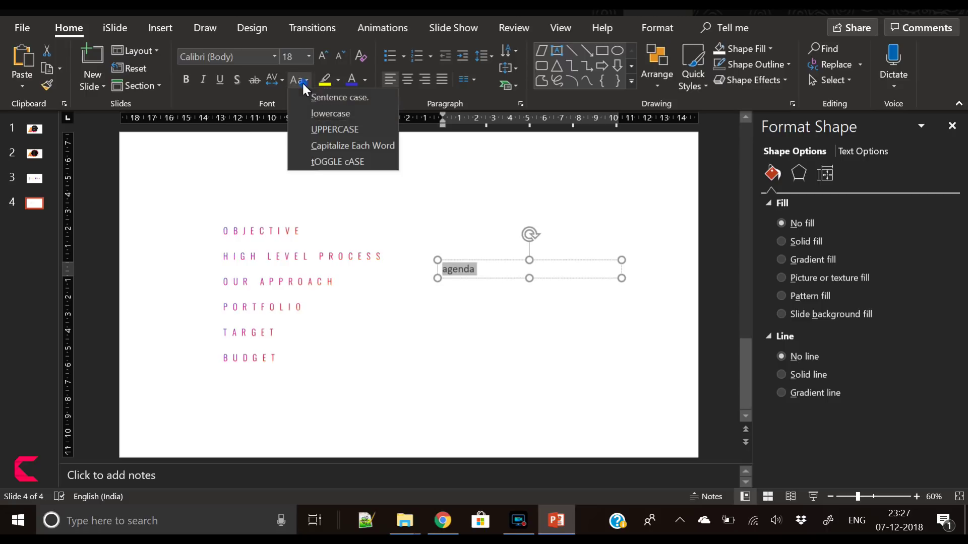
{"action": "left_click", "coordinate": [315, 125]}
{"action": "left_click", "coordinate": [328, 58]}
{"action": "left_click", "coordinate": [328, 58]}
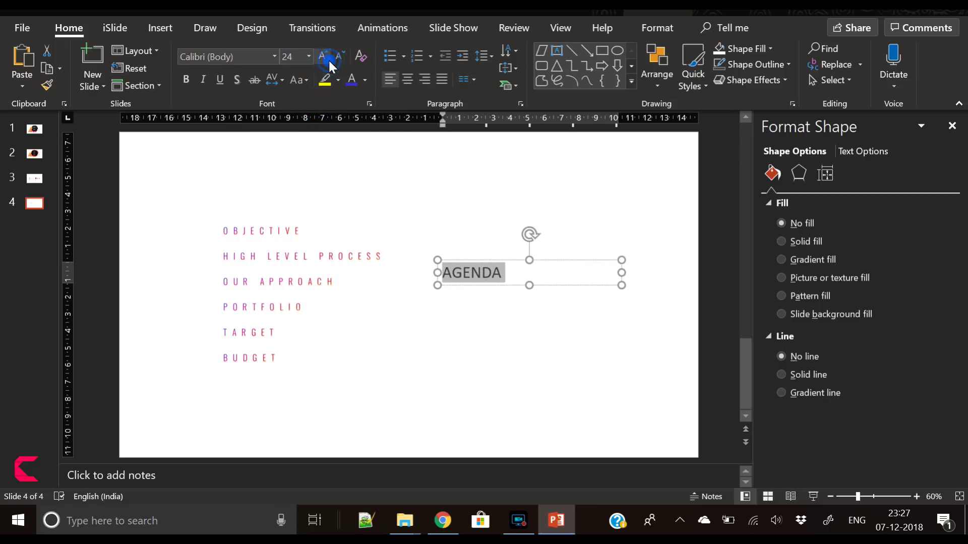
{"action": "left_click", "coordinate": [328, 59]}
{"action": "left_click", "coordinate": [328, 58]}
Enlarge the first letter A and set the whole AGENDA word to Agency FB
{"action": "left_click", "coordinate": [450, 273]}
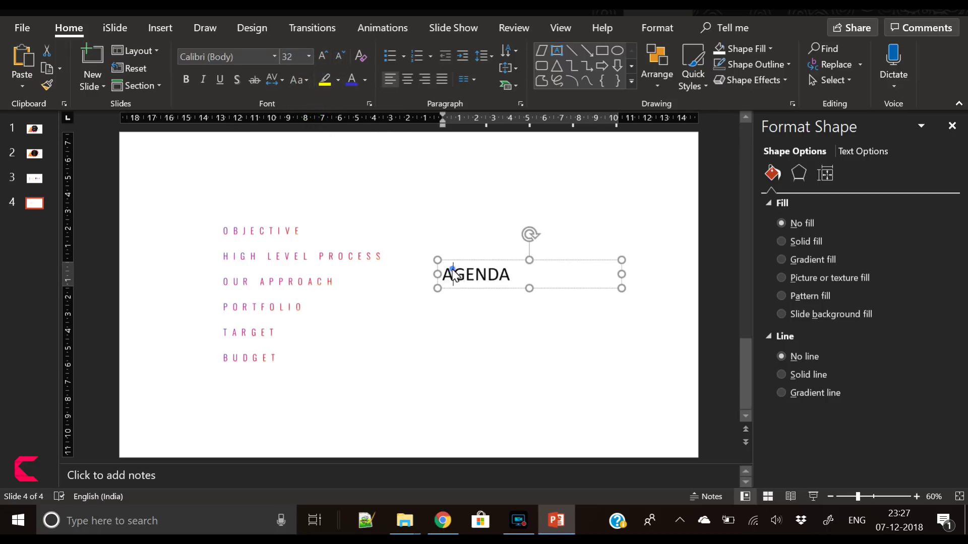
{"action": "left_click", "coordinate": [322, 52]}
{"action": "left_click", "coordinate": [322, 52]}
{"action": "left_click", "coordinate": [325, 52]}
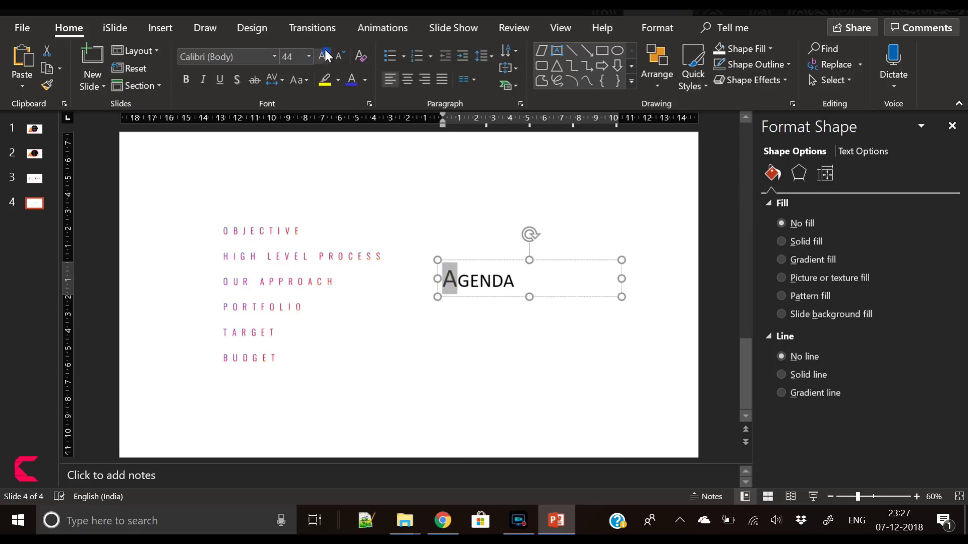
{"action": "key", "text": "ctrl+a"}
{"action": "left_click", "coordinate": [238, 58]}
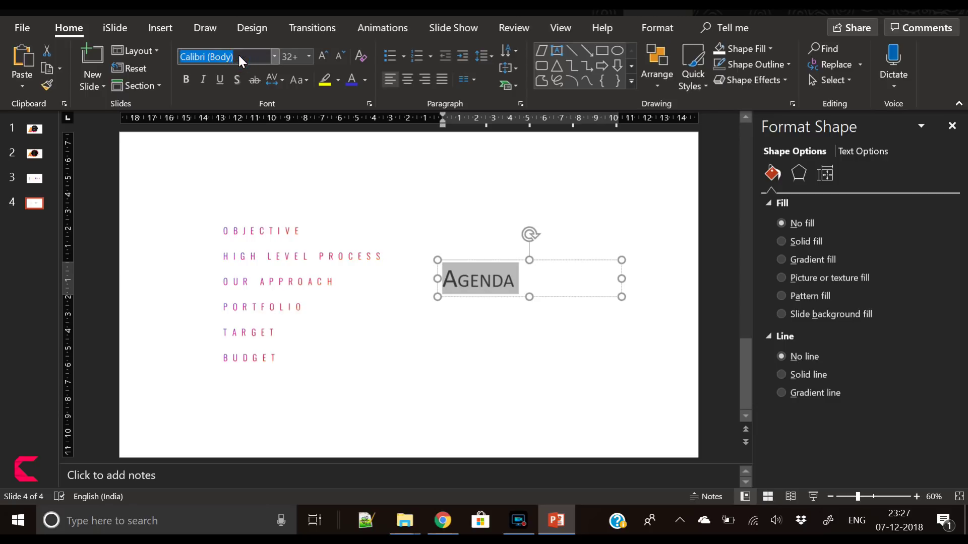
{"action": "type", "text": "agency fb"}
{"action": "key", "text": "Return"}
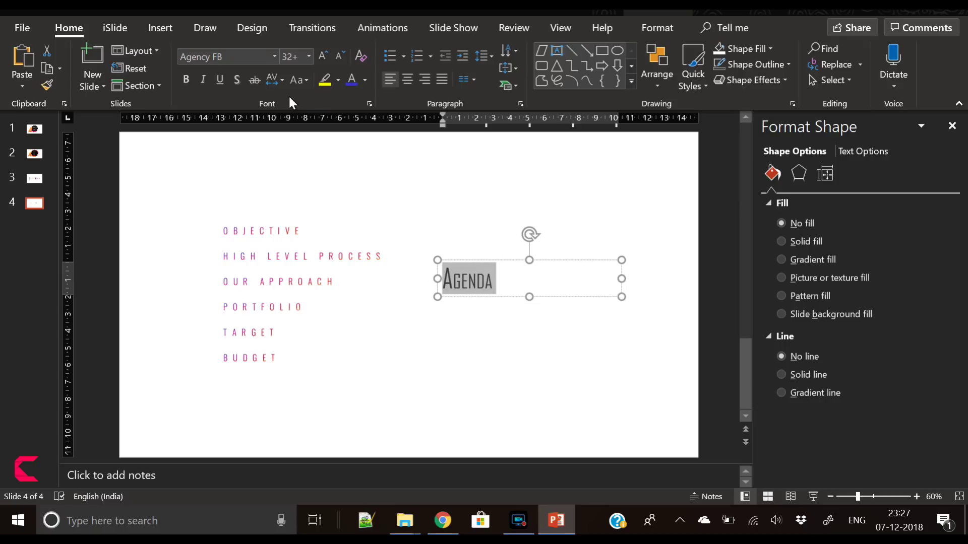
Give AGENDA Very Loose character spacing, bold, and font size 54
{"action": "left_click", "coordinate": [274, 81]}
{"action": "left_click", "coordinate": [298, 161]}
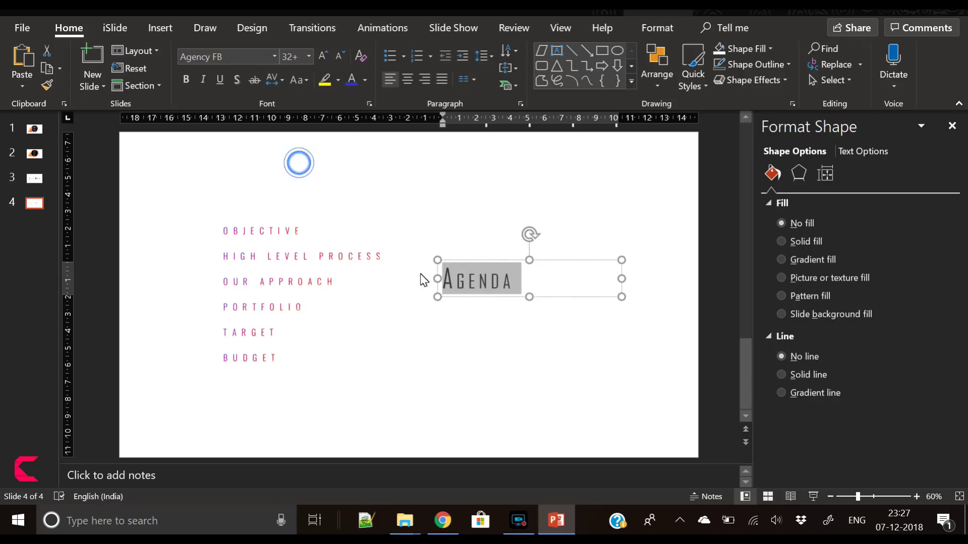
{"action": "left_click", "coordinate": [191, 86]}
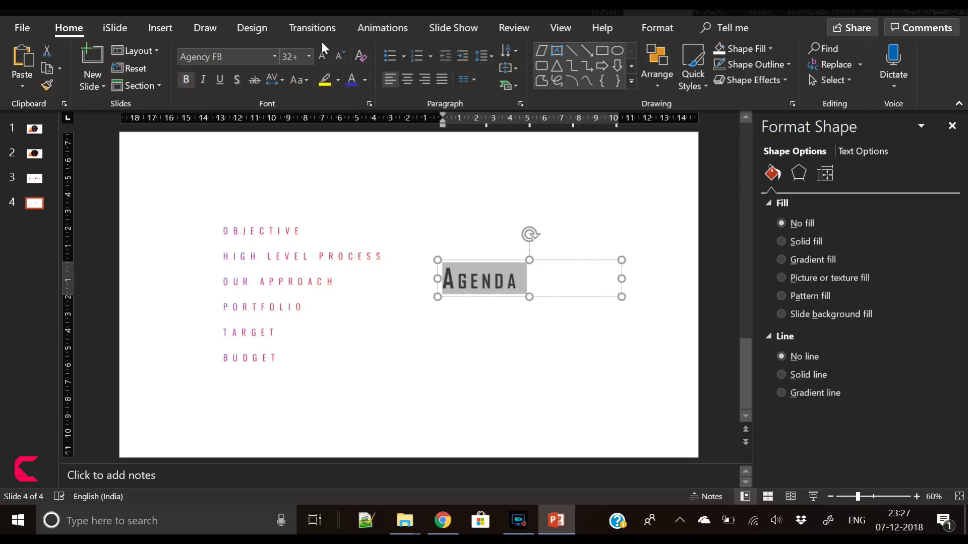
{"action": "left_click", "coordinate": [321, 56]}
Make the first A Impact and larger, grow the whole title past 60, and move it up-left
{"action": "left_click_drag", "start_coordinate": [460, 275], "coordinate": [443, 277]}
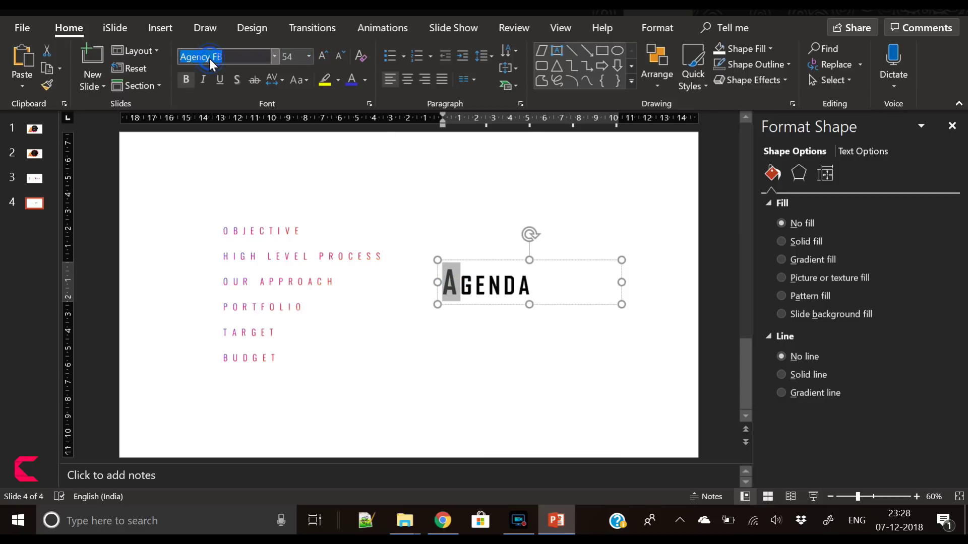
{"action": "key", "text": "Return"}
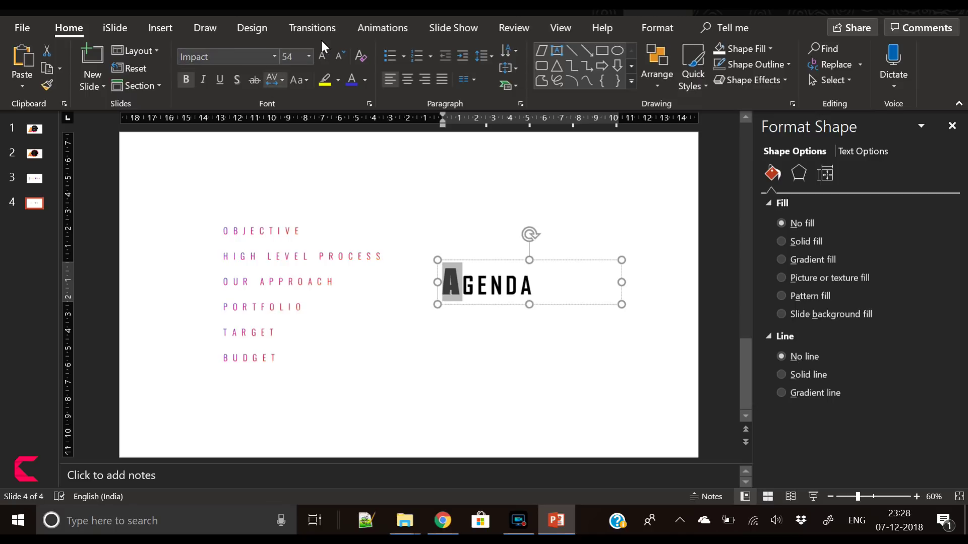
{"action": "left_click", "coordinate": [322, 56]}
{"action": "key", "text": "ctrl+a"}
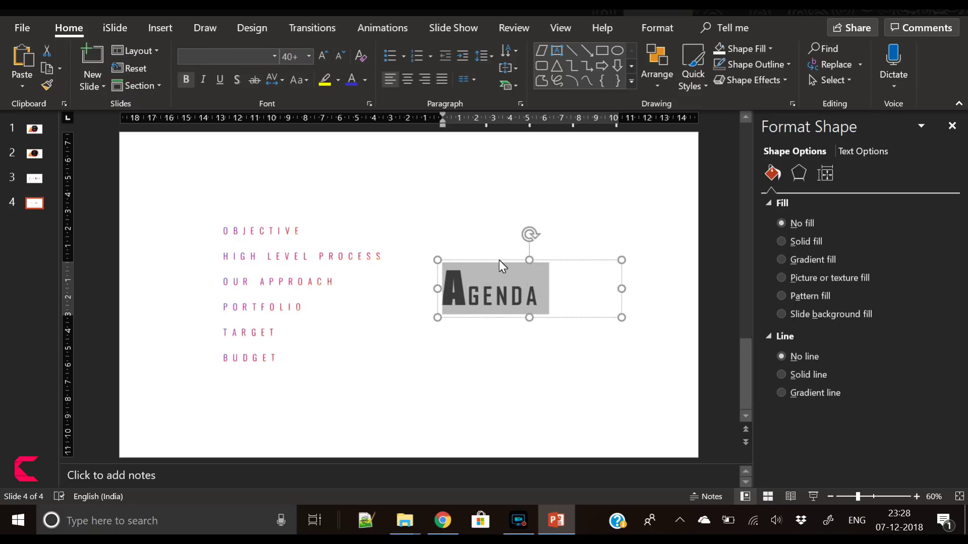
{"action": "left_click", "coordinate": [323, 54]}
{"action": "left_click", "coordinate": [323, 55]}
{"action": "left_click", "coordinate": [323, 54]}
{"action": "left_click", "coordinate": [323, 55]}
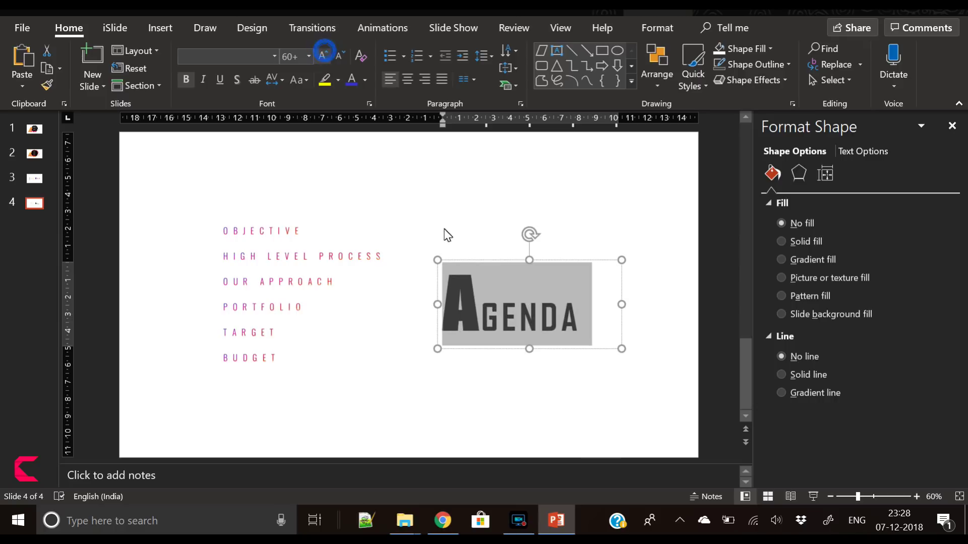
{"action": "left_click_drag", "start_coordinate": [483, 263], "coordinate": [467, 242]}
Centre the AGENDA title vertically on the slide and move it to the right
{"action": "left_click", "coordinate": [659, 21]}
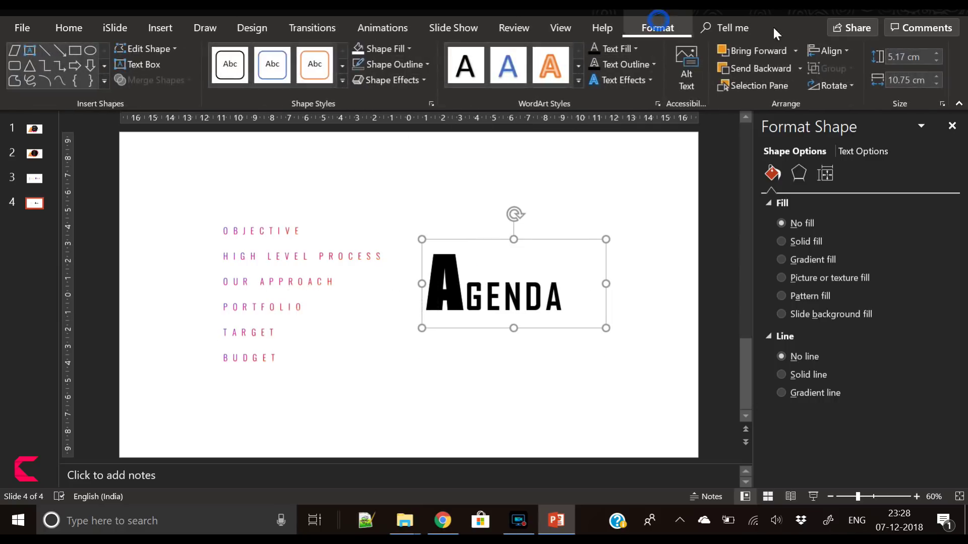
{"action": "left_click", "coordinate": [823, 52]}
{"action": "left_click", "coordinate": [852, 143]}
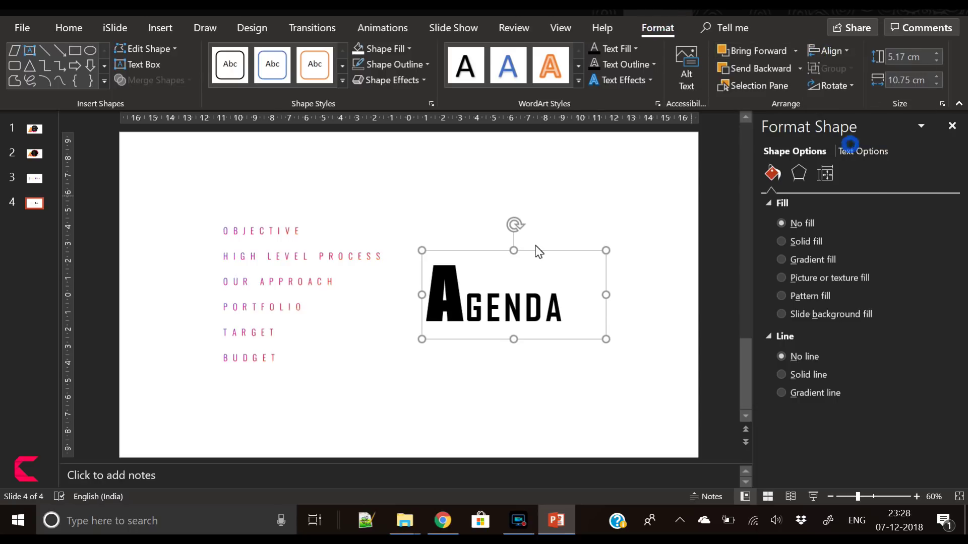
{"action": "left_click_drag", "start_coordinate": [548, 251], "coordinate": [583, 250]}
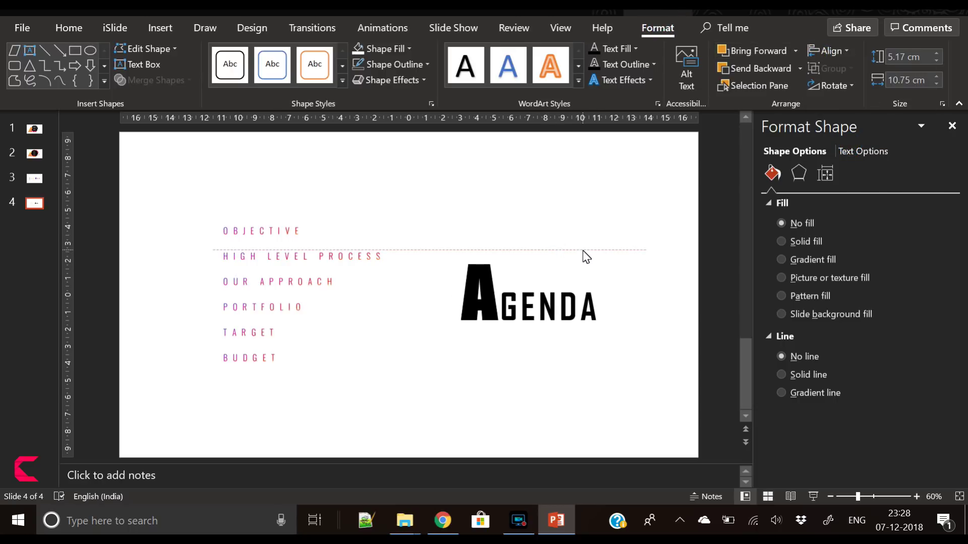
Grow the AGENDA title to 66+ pt, nudge it left, and re-centre it vertically
{"action": "left_click", "coordinate": [83, 29]}
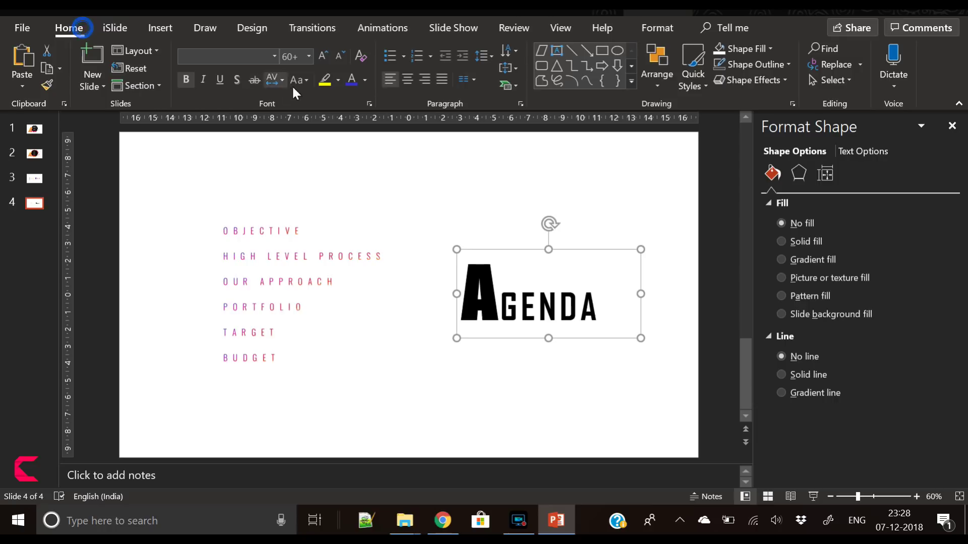
{"action": "left_click", "coordinate": [322, 54]}
{"action": "left_click_drag", "start_coordinate": [575, 257], "coordinate": [554, 250]}
{"action": "left_click", "coordinate": [670, 22]}
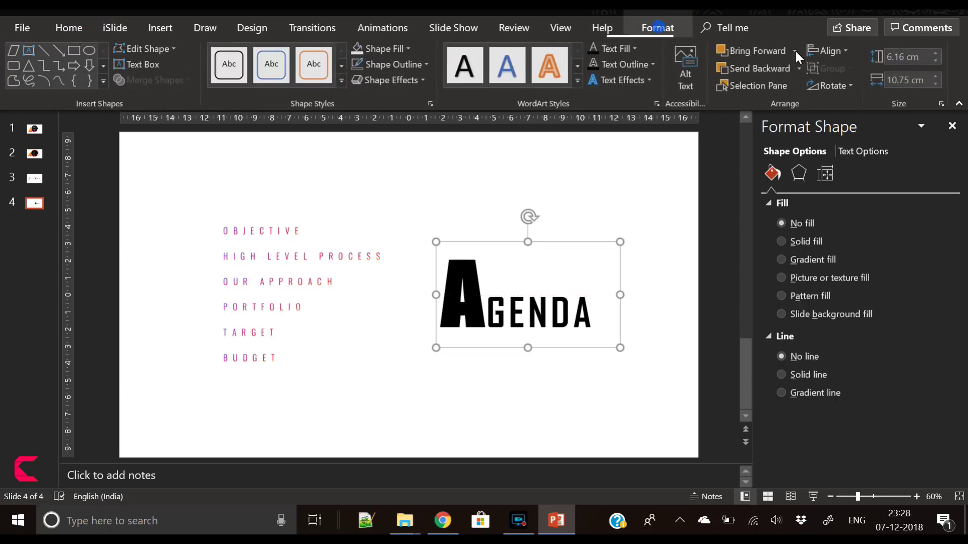
{"action": "left_click", "coordinate": [832, 50]}
{"action": "left_click", "coordinate": [856, 143]}
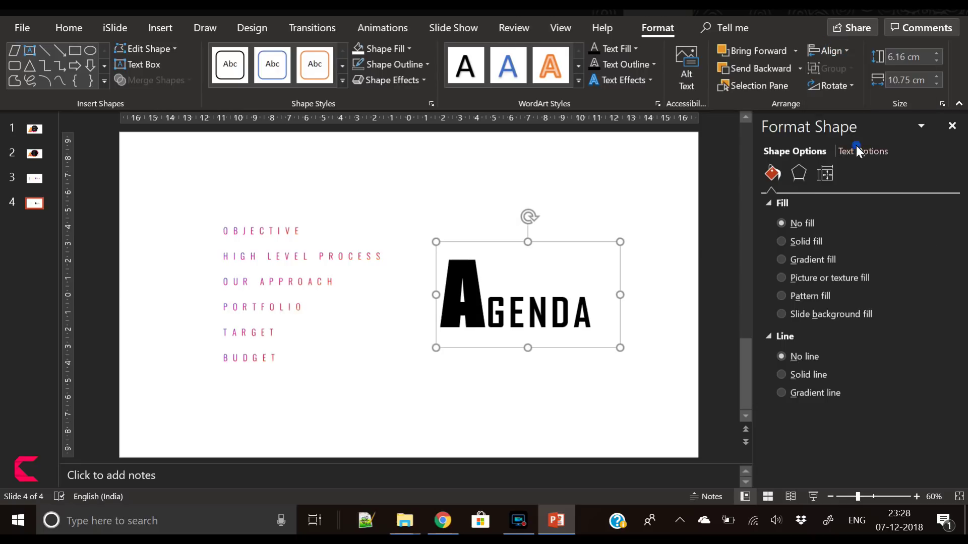
{"action": "left_click", "coordinate": [647, 331]}
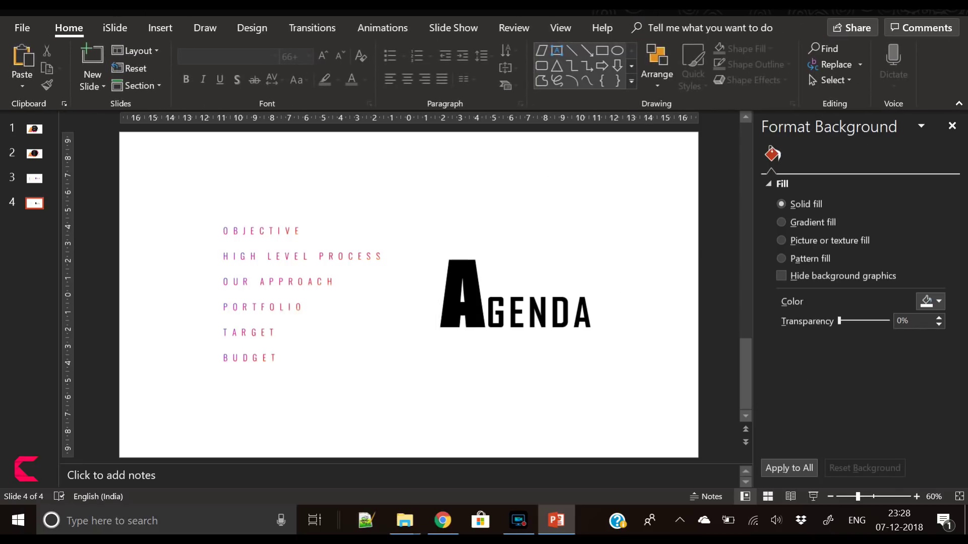
{"action": "left_click", "coordinate": [158, 36]}
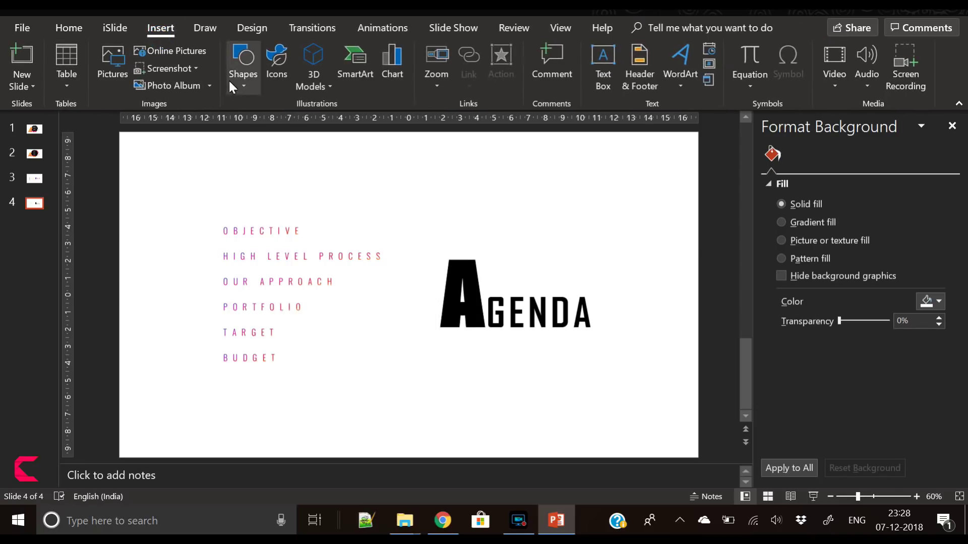
Draw a tall white rectangle with no outline near the slide's right edge
{"action": "left_click", "coordinate": [236, 80]}
{"action": "left_click", "coordinate": [296, 120]}
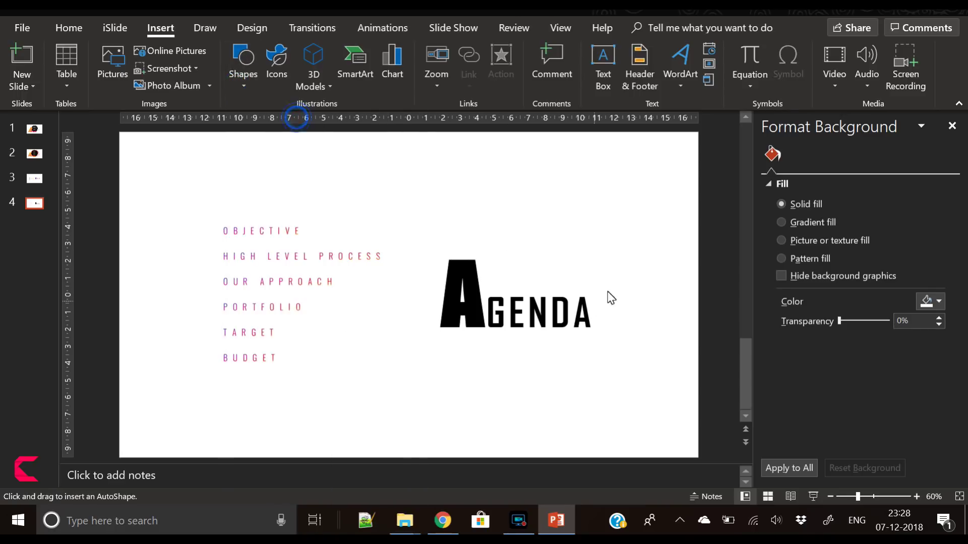
{"action": "left_click_drag", "start_coordinate": [647, 181], "coordinate": [691, 402]}
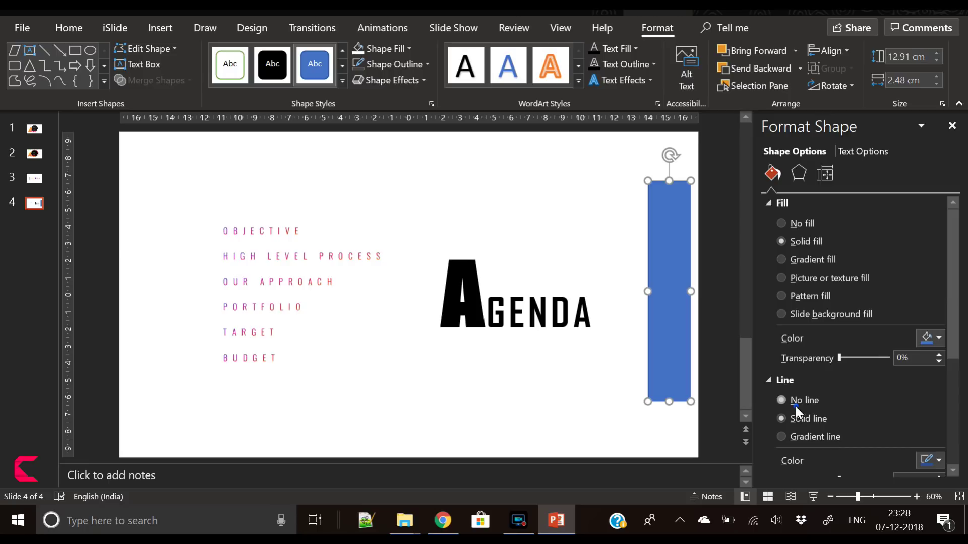
{"action": "left_click", "coordinate": [795, 402]}
{"action": "left_click", "coordinate": [806, 241]}
{"action": "left_click", "coordinate": [936, 338]}
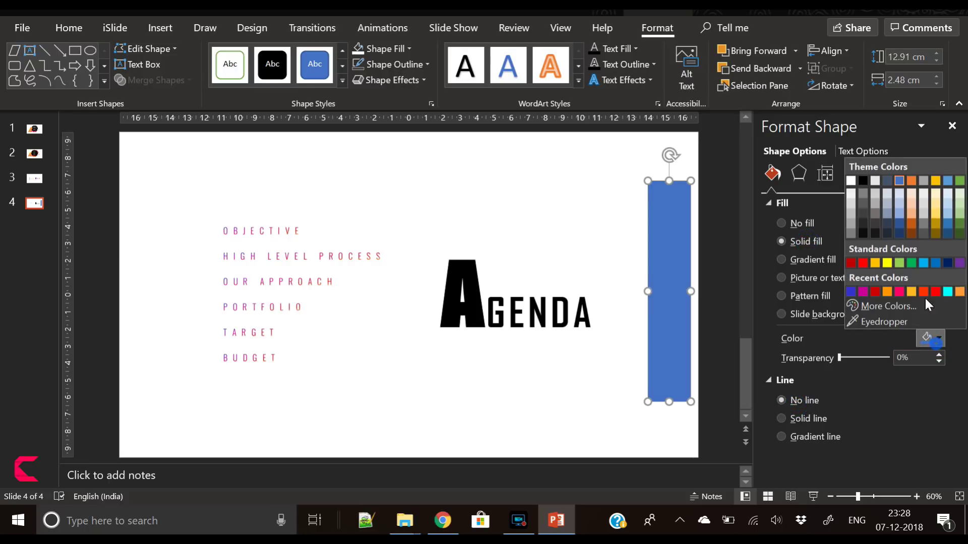
{"action": "left_click", "coordinate": [853, 182]}
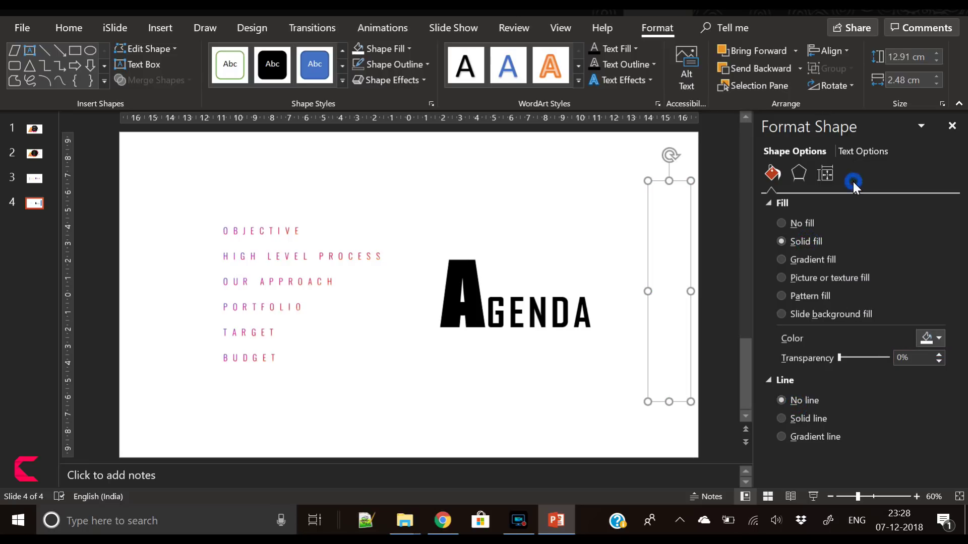
{"action": "left_click", "coordinate": [556, 403]}
Move the AGENDA title further right and centre it vertically on the slide
{"action": "left_click", "coordinate": [512, 345]}
{"action": "left_click_drag", "start_coordinate": [502, 351], "coordinate": [547, 348]}
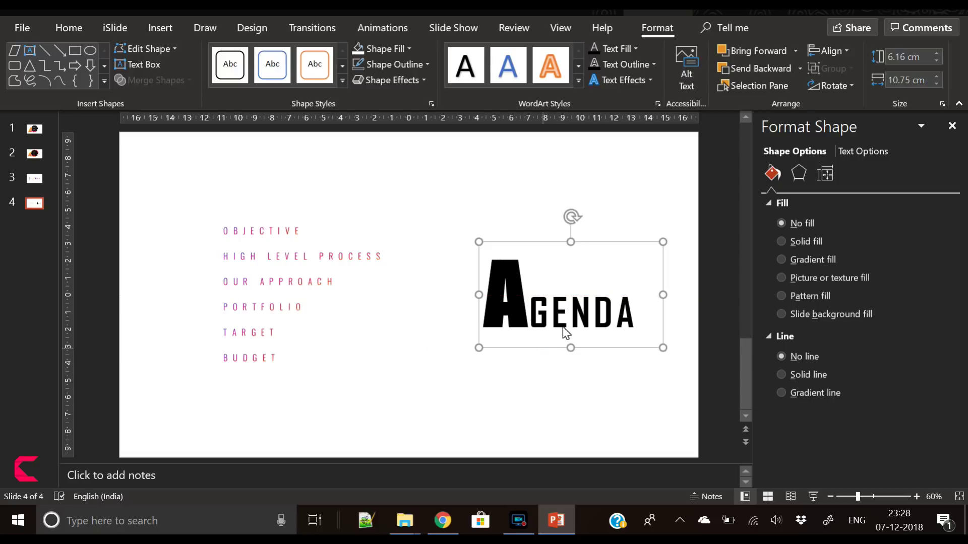
{"action": "left_click", "coordinate": [833, 50]}
{"action": "left_click", "coordinate": [856, 143]}
Draw a thin 0.1 cm × 9 cm vertical bar left of the agenda list, centred vertically
{"action": "left_click", "coordinate": [149, 177]}
{"action": "left_click", "coordinate": [154, 28]}
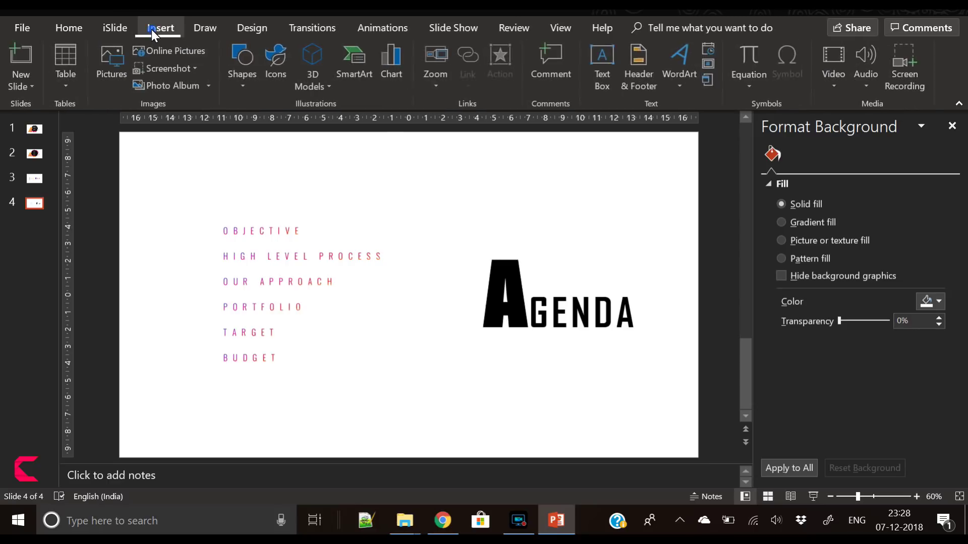
{"action": "left_click", "coordinate": [244, 83]}
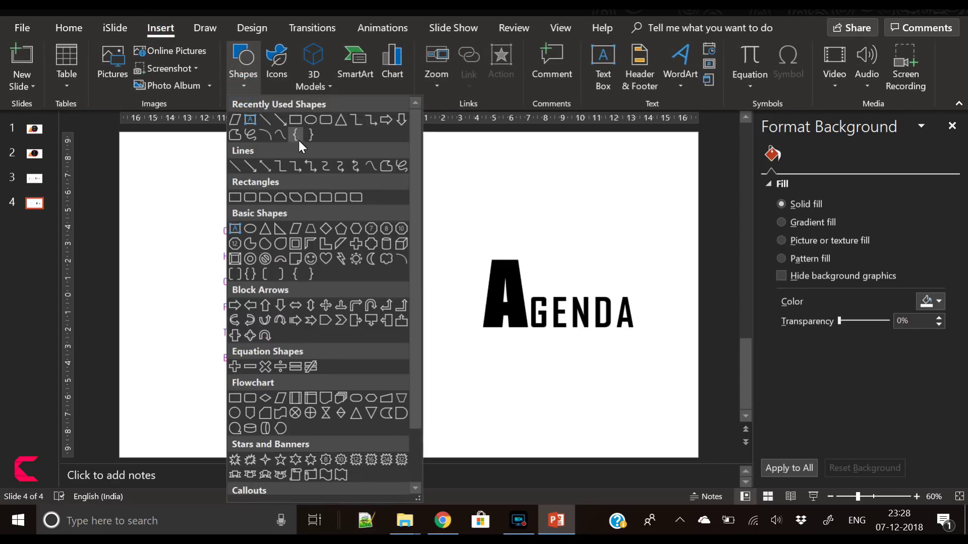
{"action": "left_click", "coordinate": [295, 120]}
{"action": "mouse_move", "coordinate": [205, 216]}
{"action": "left_mouse_down"}
{"action": "mouse_move", "coordinate": [212, 400]}
{"action": "mouse_move", "coordinate": [205, 375]}
{"action": "left_mouse_up"}
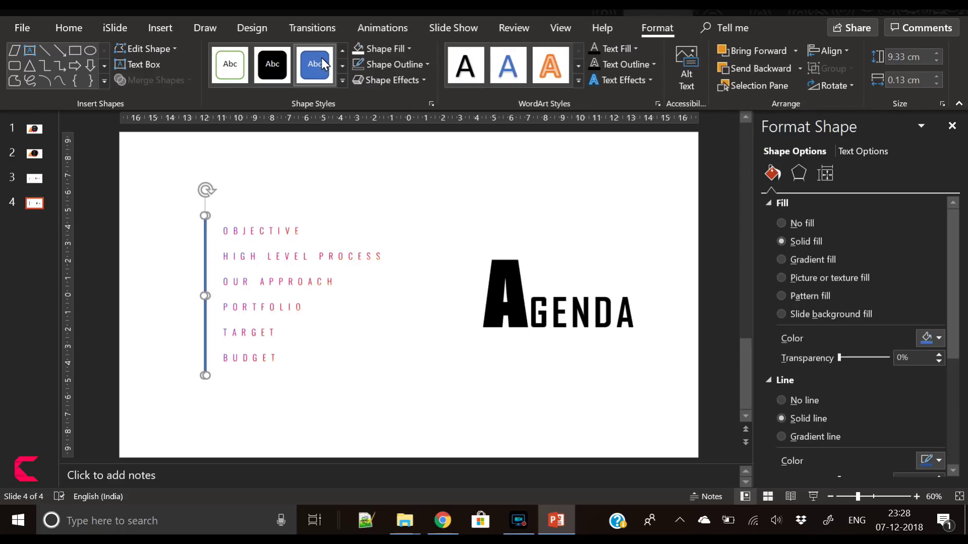
{"action": "left_click", "coordinate": [935, 82]}
{"action": "left_click", "coordinate": [937, 61]}
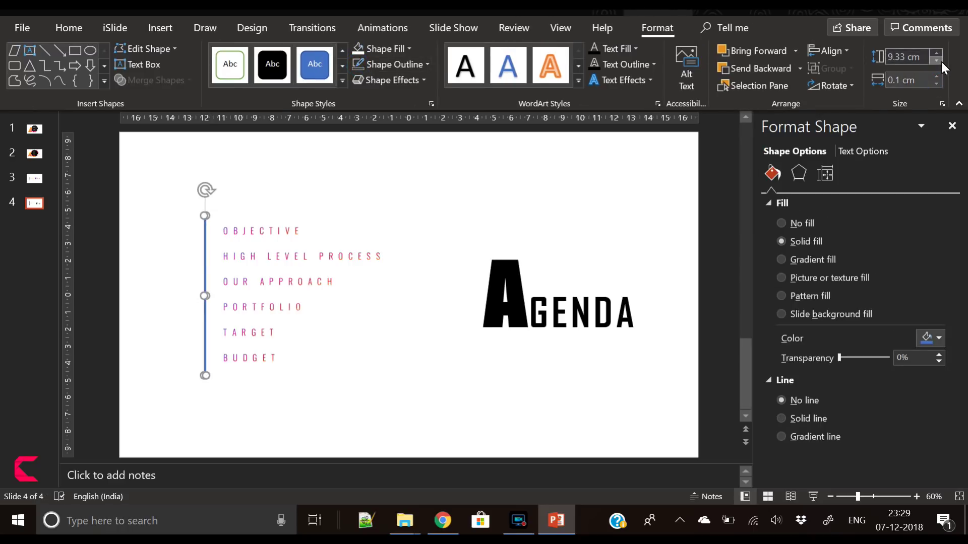
{"action": "left_click", "coordinate": [937, 61]}
{"action": "left_click", "coordinate": [937, 61]}
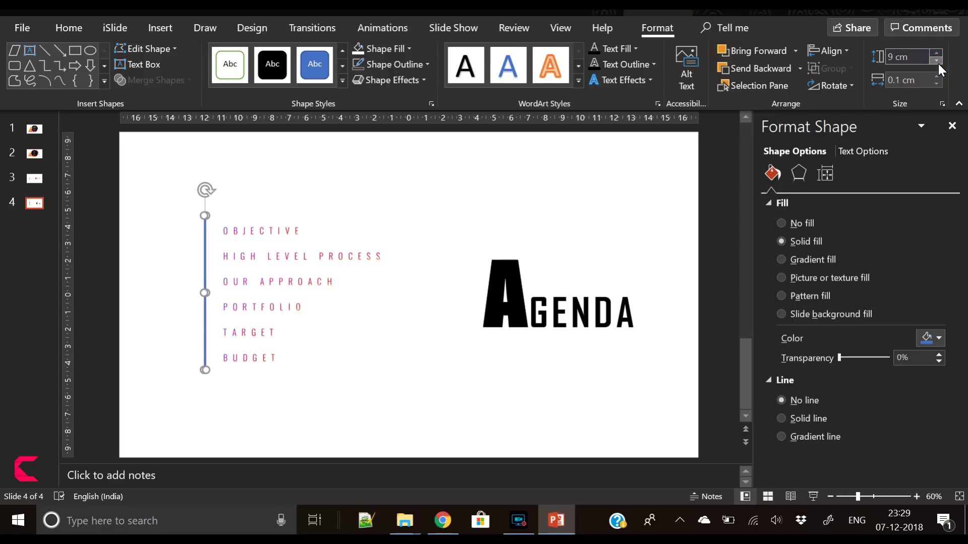
{"action": "left_click", "coordinate": [828, 50]}
{"action": "left_click", "coordinate": [851, 149]}
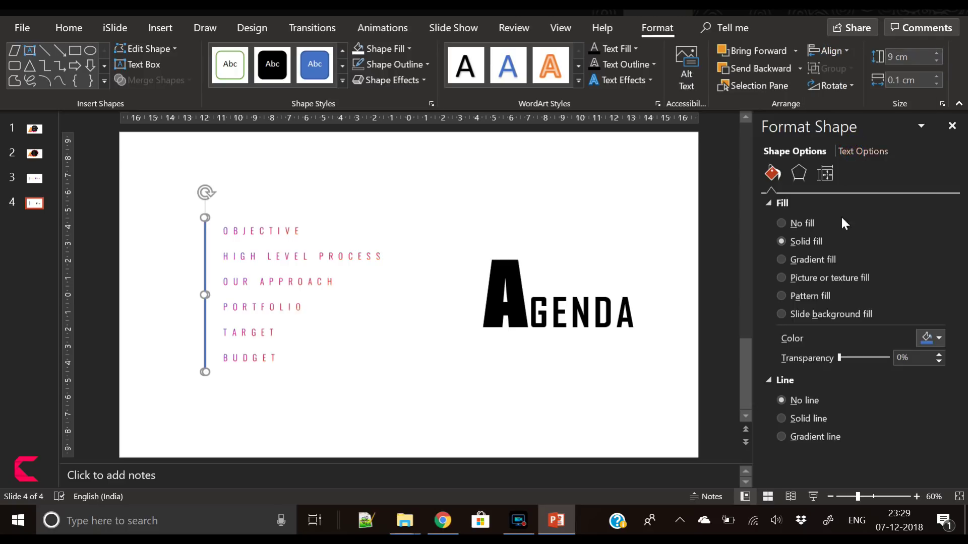
Fill the bar with a purple-to-orange gradient at 270°
{"action": "left_click", "coordinate": [815, 258]}
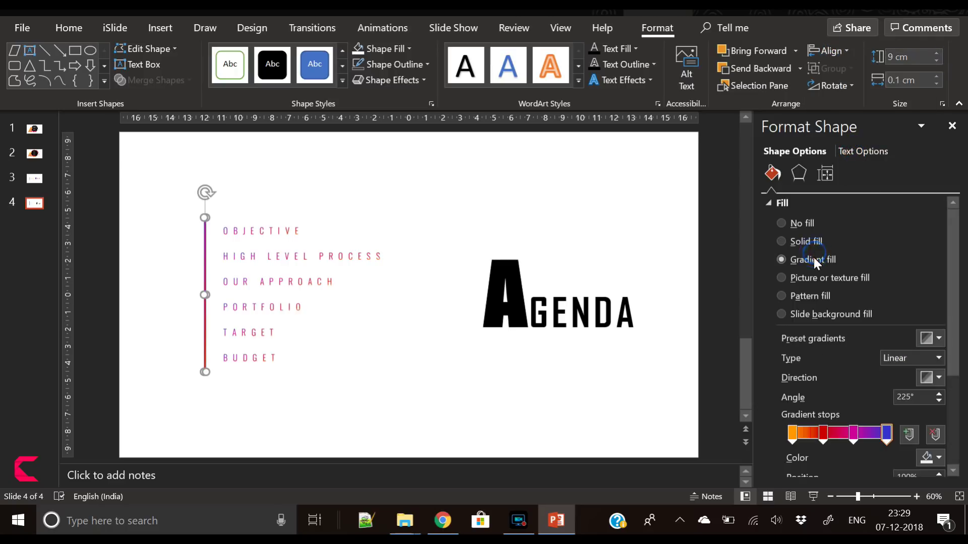
{"action": "left_click", "coordinate": [938, 393]}
{"action": "left_click", "coordinate": [933, 377]}
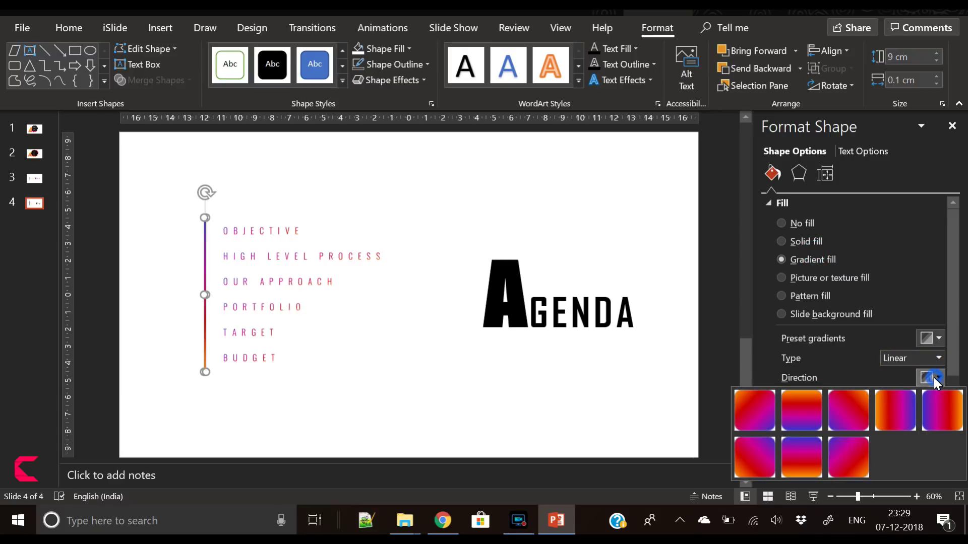
{"action": "left_click", "coordinate": [802, 455]}
{"action": "left_click", "coordinate": [473, 443]}
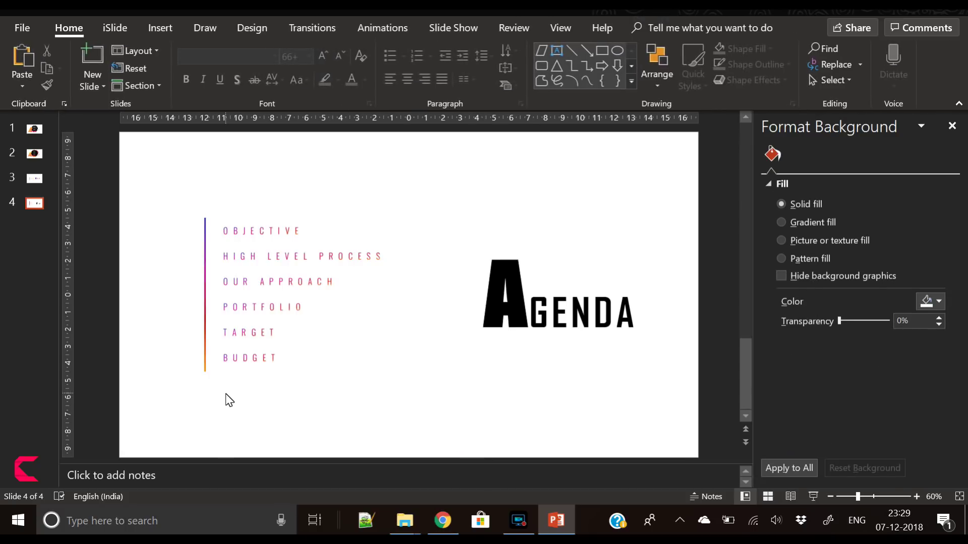
Re-centre the gradient line vertically on the slide
{"action": "left_click", "coordinate": [206, 369]}
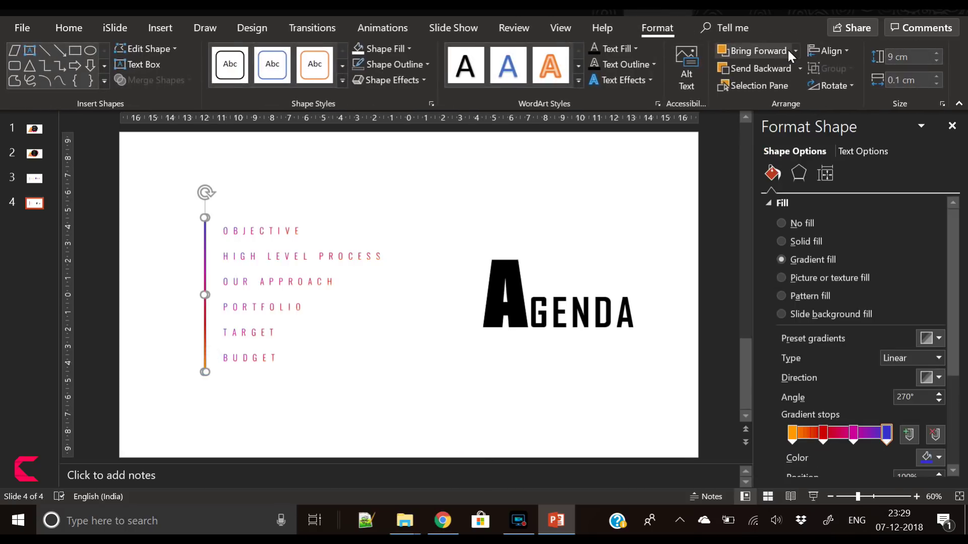
{"action": "left_click", "coordinate": [823, 51]}
{"action": "left_click", "coordinate": [848, 144]}
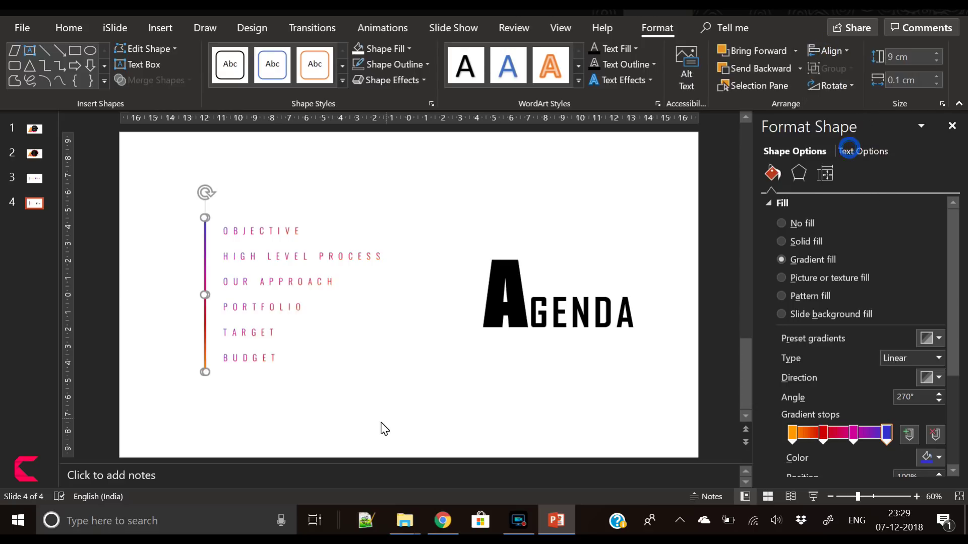
{"action": "left_click", "coordinate": [379, 428]}
Fill the AGENDA letters with a diagonal 225° purple-to-orange gradient
{"action": "left_click", "coordinate": [508, 311]}
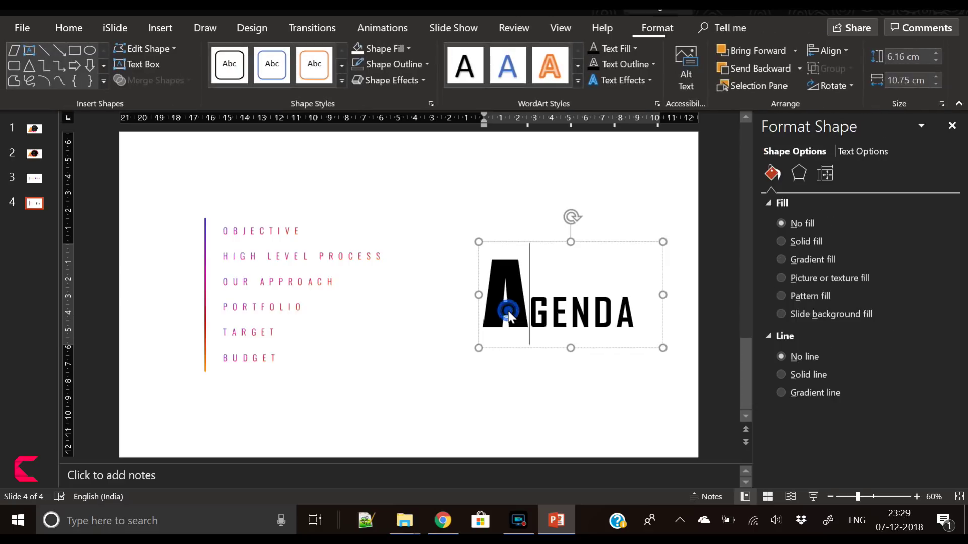
{"action": "left_click", "coordinate": [850, 151]}
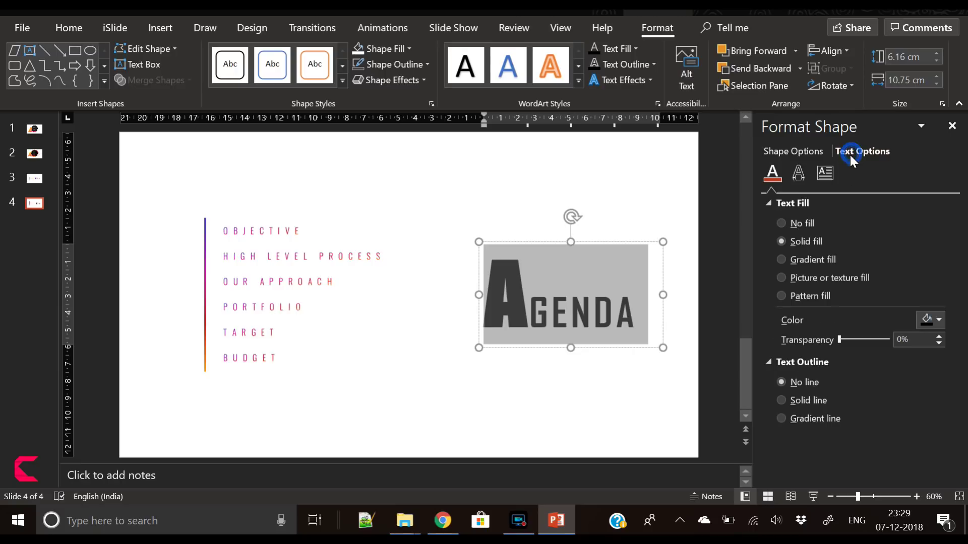
{"action": "left_click", "coordinate": [821, 259]}
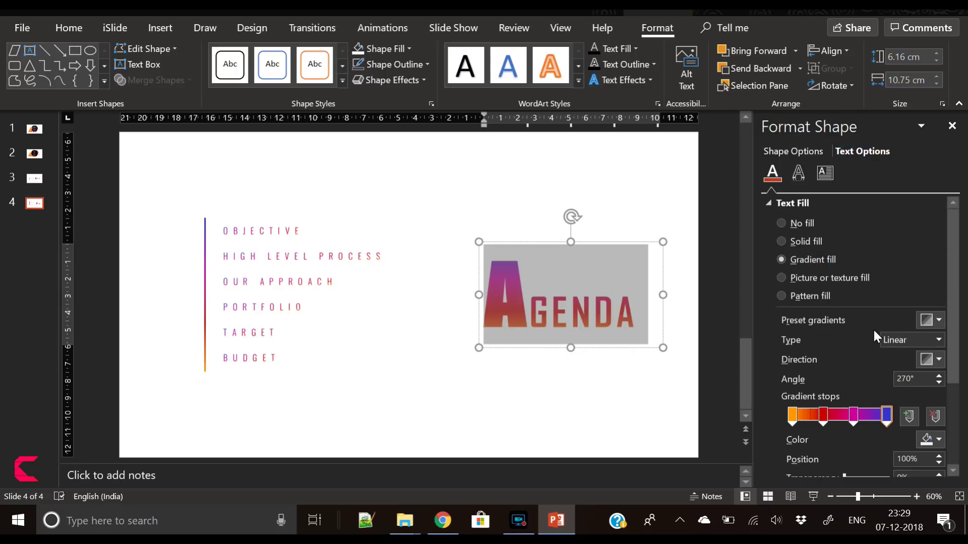
{"action": "left_click", "coordinate": [938, 359]}
{"action": "left_click", "coordinate": [846, 438]}
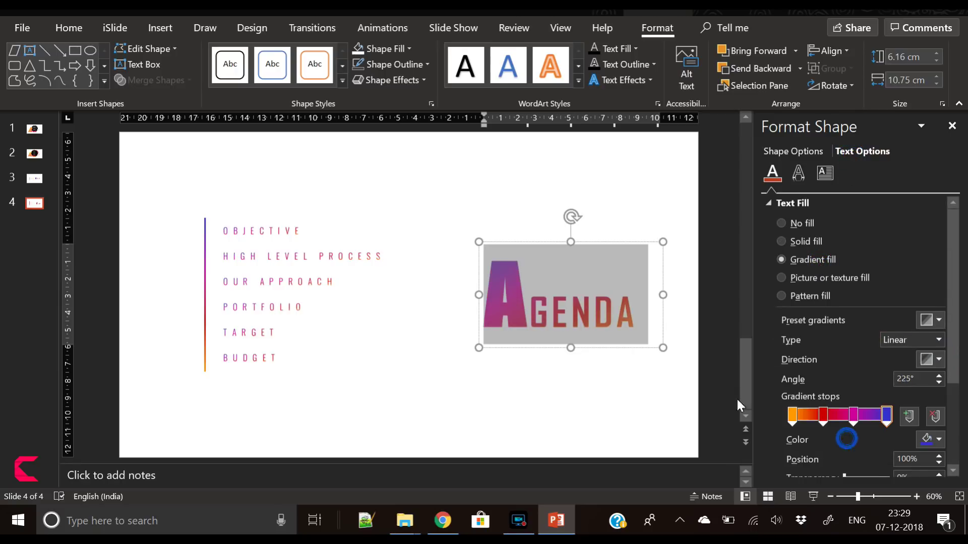
Add a soft outer drop shadow to AGENDA: 6 pt blur, 45°, 60% transparency
{"action": "left_click", "coordinate": [798, 173]}
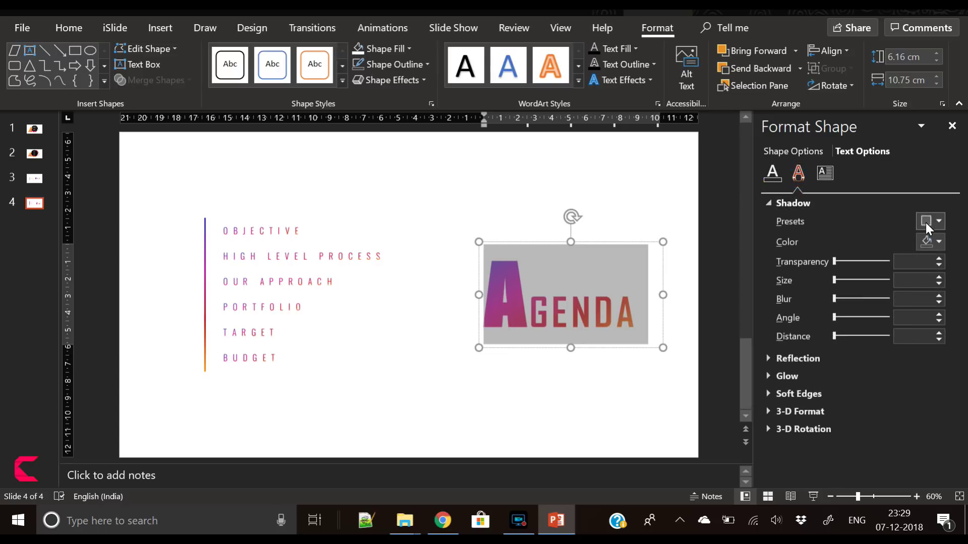
{"action": "left_click", "coordinate": [930, 221]}
{"action": "left_click", "coordinate": [852, 325]}
{"action": "left_click_drag", "start_coordinate": [838, 302], "coordinate": [837, 302]}
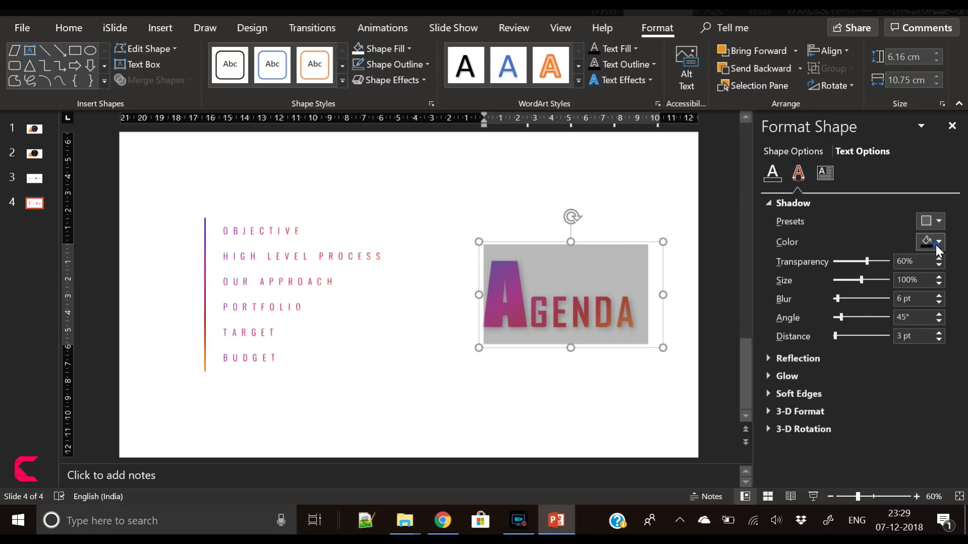
{"action": "left_click", "coordinate": [935, 244]}
{"action": "left_click", "coordinate": [860, 298]}
{"action": "left_click", "coordinate": [604, 384]}
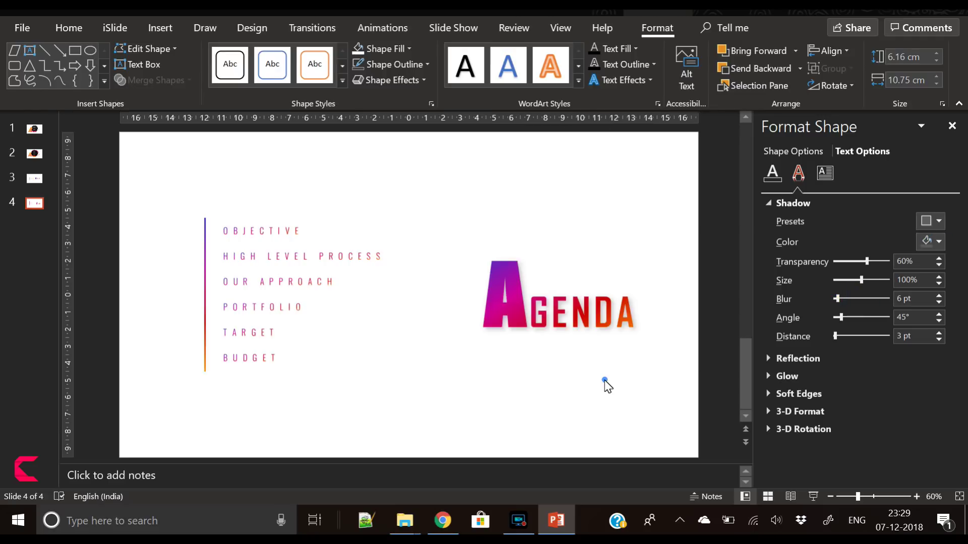
Shift the AGENDA title slightly left and nudge the OBJECTIVE item down
{"action": "left_click", "coordinate": [586, 341]}
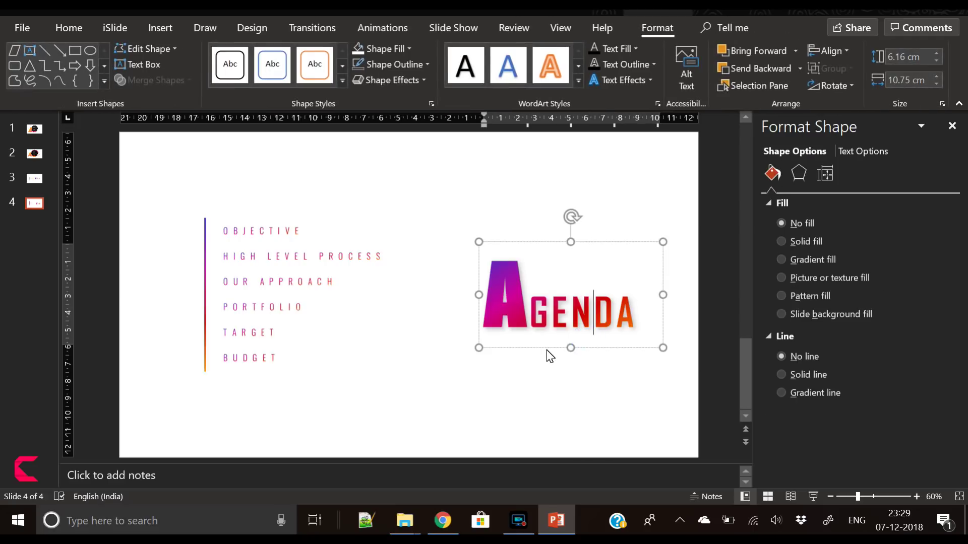
{"action": "left_click_drag", "start_coordinate": [546, 347], "coordinate": [532, 345]}
{"action": "left_click", "coordinate": [308, 386]}
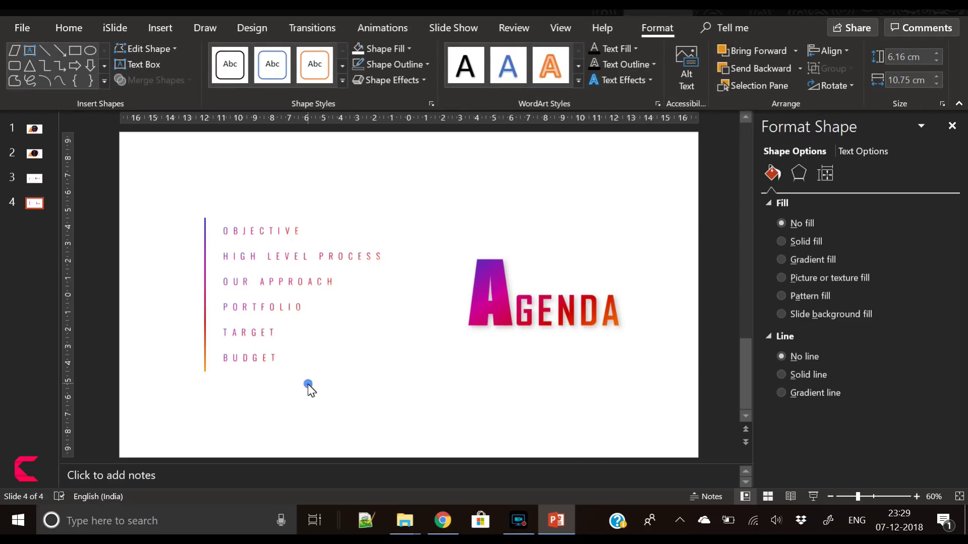
{"action": "left_click", "coordinate": [280, 242]}
{"action": "left_click_drag", "start_coordinate": [280, 241], "coordinate": [281, 256]}
Distribute the six agenda items evenly from top to bottom
{"action": "left_click", "coordinate": [227, 408]}
{"action": "left_click_drag", "start_coordinate": [203, 414], "coordinate": [458, 165]}
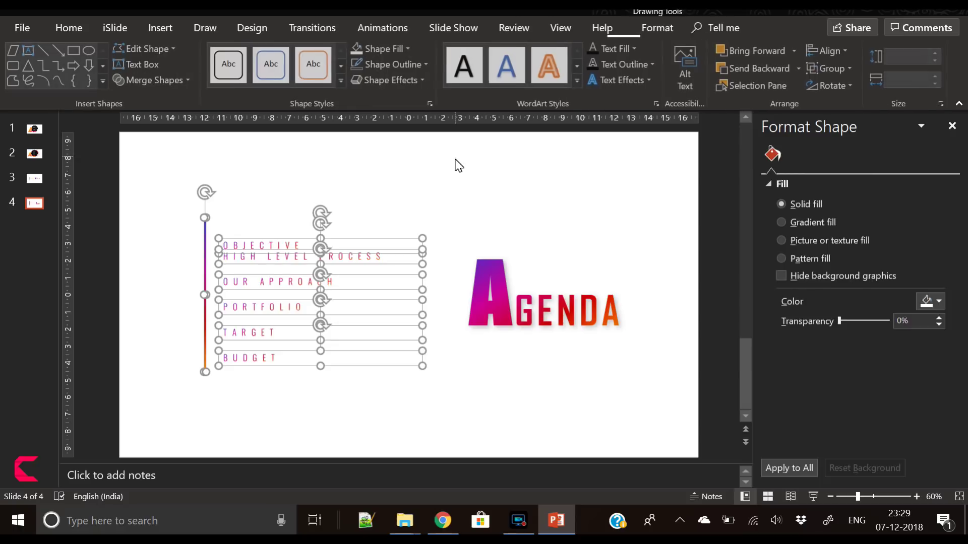
{"action": "left_click", "coordinate": [843, 52]}
{"action": "left_click", "coordinate": [876, 199]}
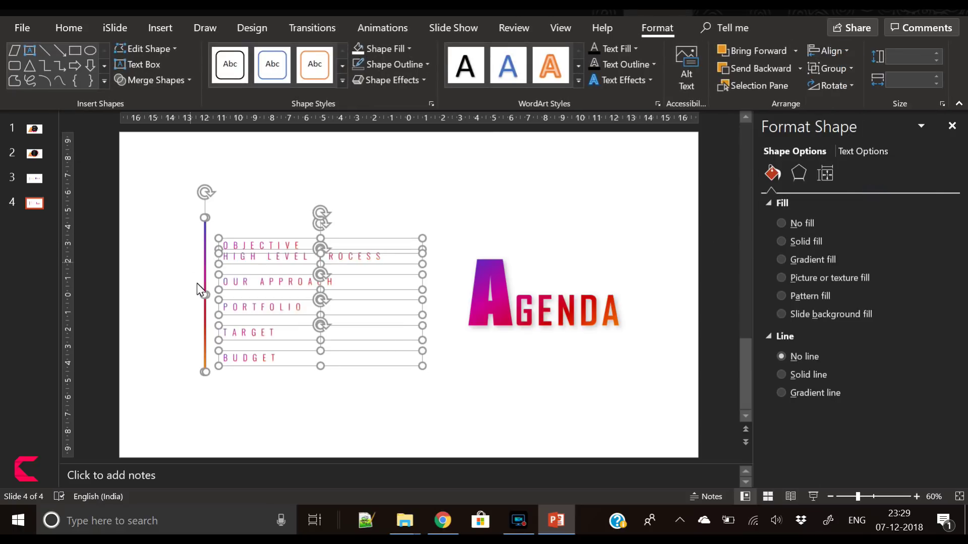
{"action": "left_click", "coordinate": [204, 258], "text": "shift"}
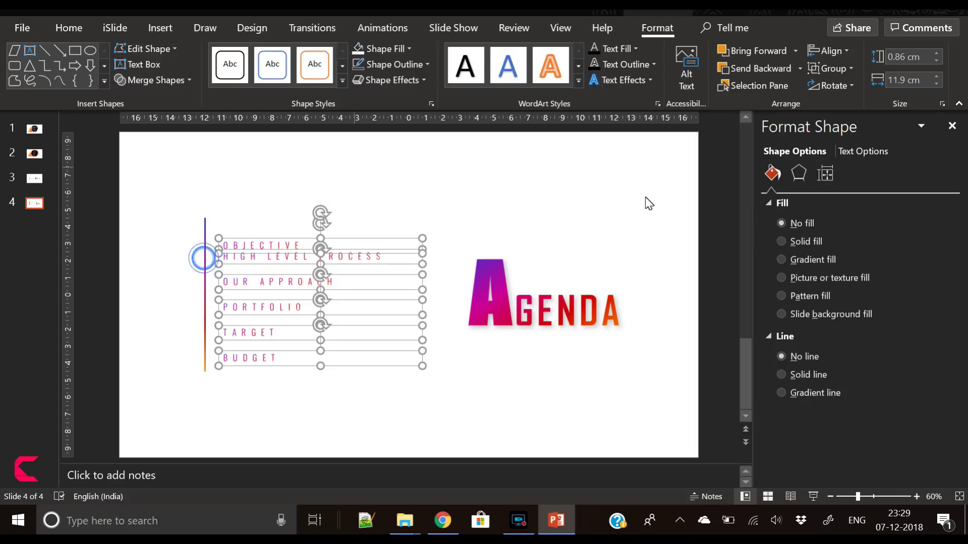
{"action": "left_click", "coordinate": [828, 56]}
{"action": "left_click", "coordinate": [866, 201]}
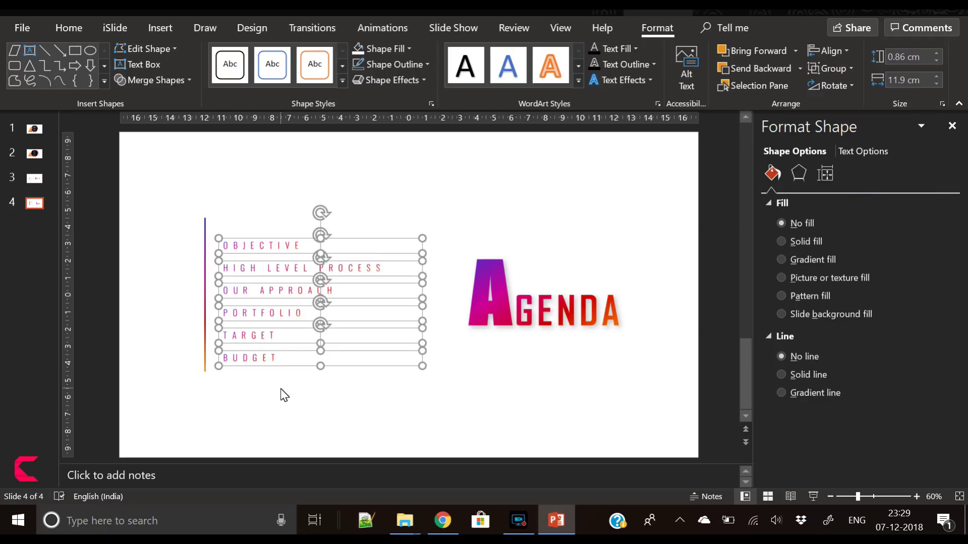
Group the six agenda items and centre the 7.43 × 11.9 cm group vertically
{"action": "key", "text": "ctrl+g"}
{"action": "left_click", "coordinate": [833, 54]}
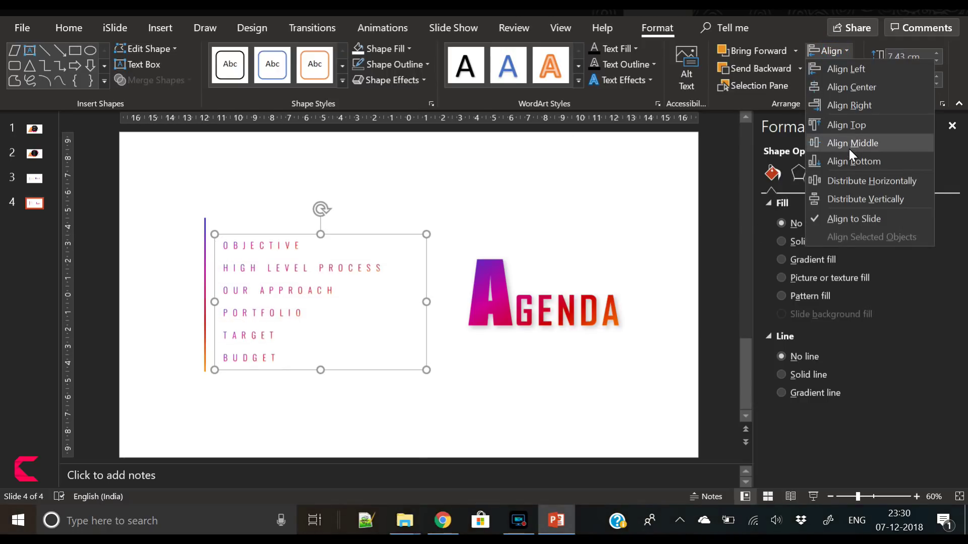
{"action": "left_click", "coordinate": [848, 147]}
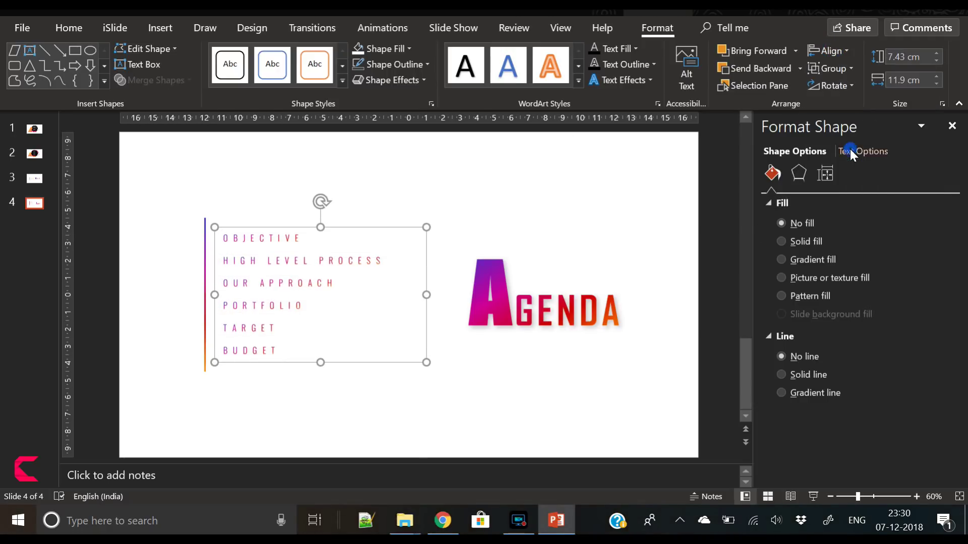
{"action": "left_click", "coordinate": [204, 285]}
{"action": "left_click", "coordinate": [527, 384]}
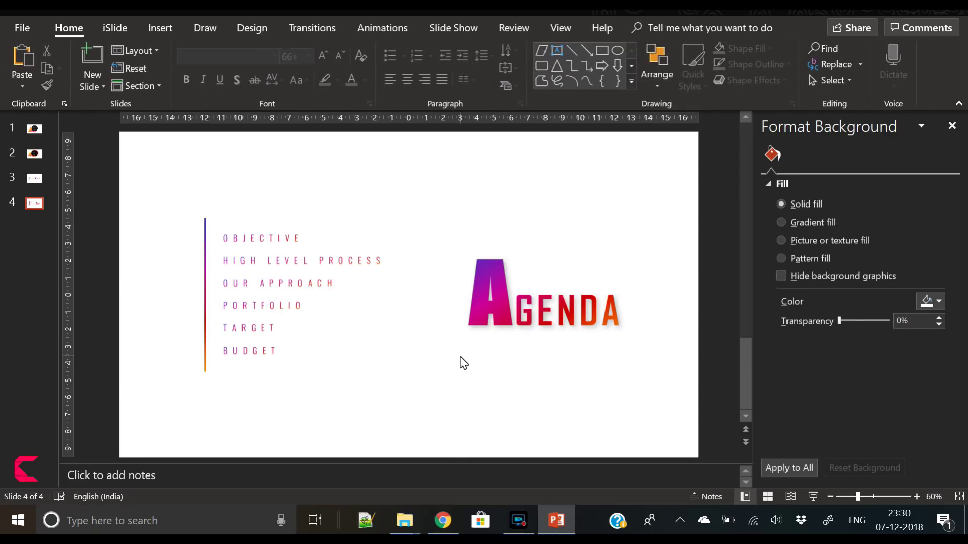
{"action": "left_click", "coordinate": [526, 325]}
Switch the letters GENDA to a wider font and move the AGENDA title slightly left
{"action": "left_click_drag", "start_coordinate": [616, 309], "coordinate": [615, 310]}
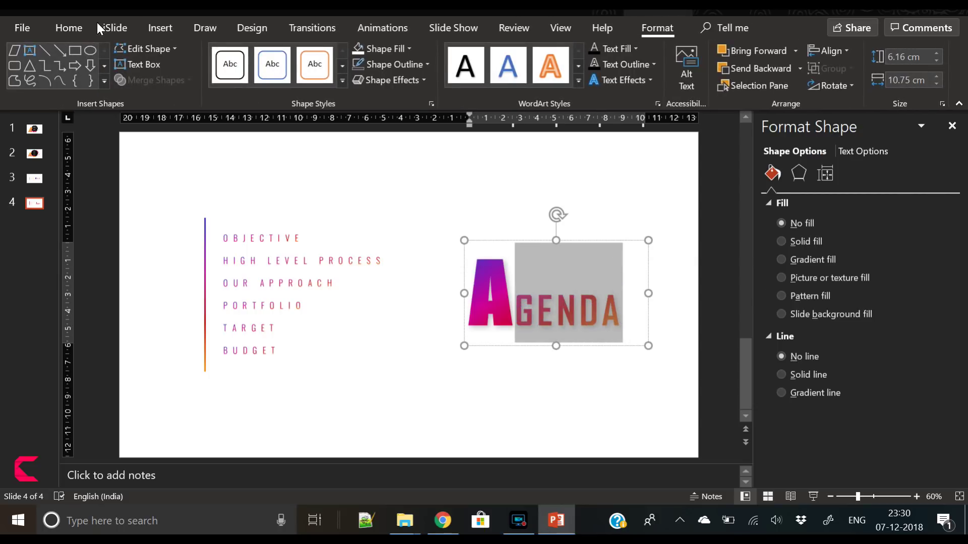
{"action": "left_click", "coordinate": [80, 29]}
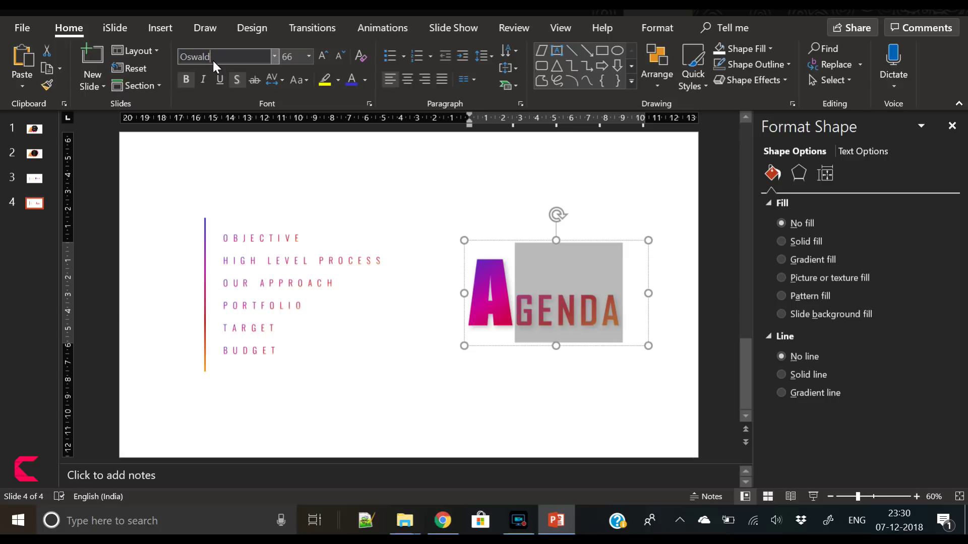
{"action": "key", "text": "Return"}
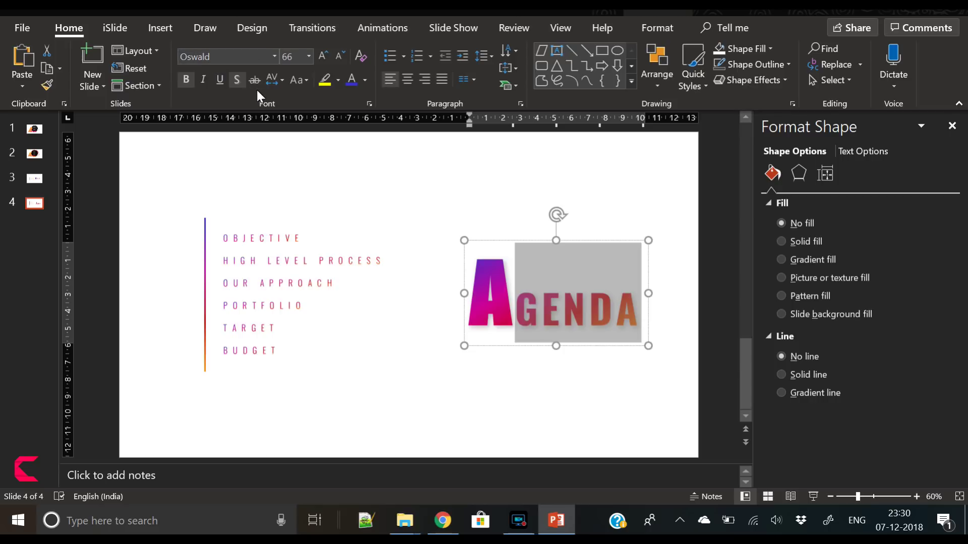
{"action": "key", "text": "ctrl+a"}
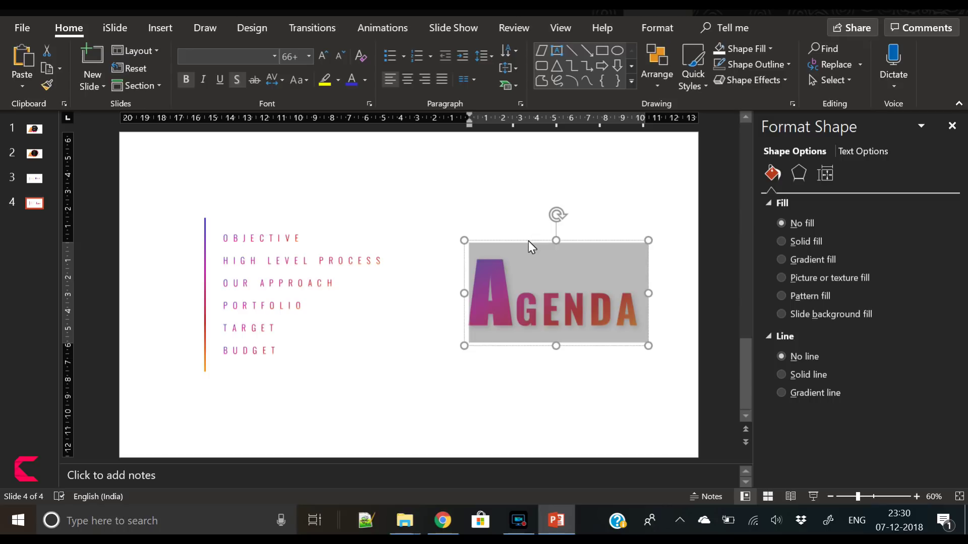
{"action": "mouse_move", "coordinate": [529, 241]}
{"action": "left_mouse_down"}
{"action": "mouse_move", "coordinate": [502, 247]}
{"action": "mouse_move", "coordinate": [520, 248]}
{"action": "left_mouse_up"}
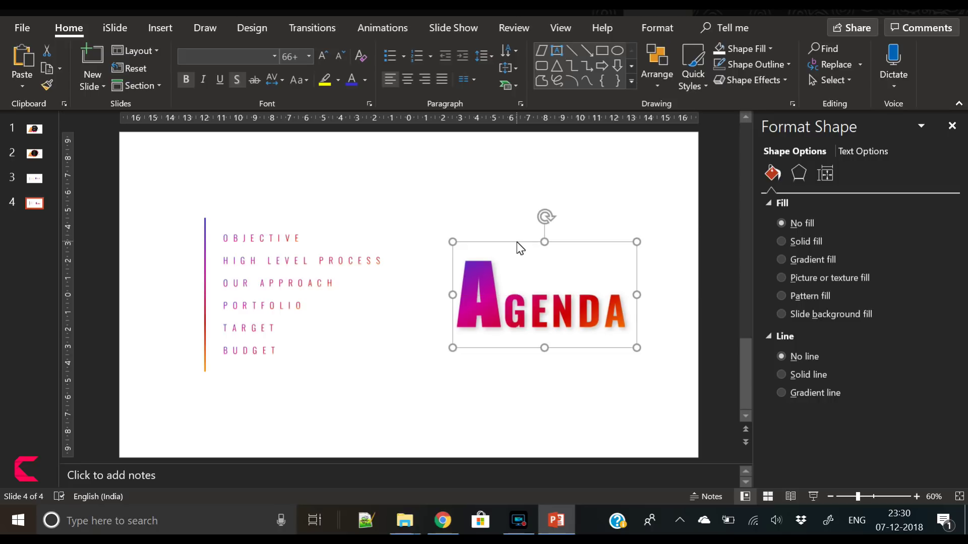
Reduce the AGENDA font size, widen its box so the word fits one line, and nudge it left
{"action": "key", "text": "ctrl+i"}
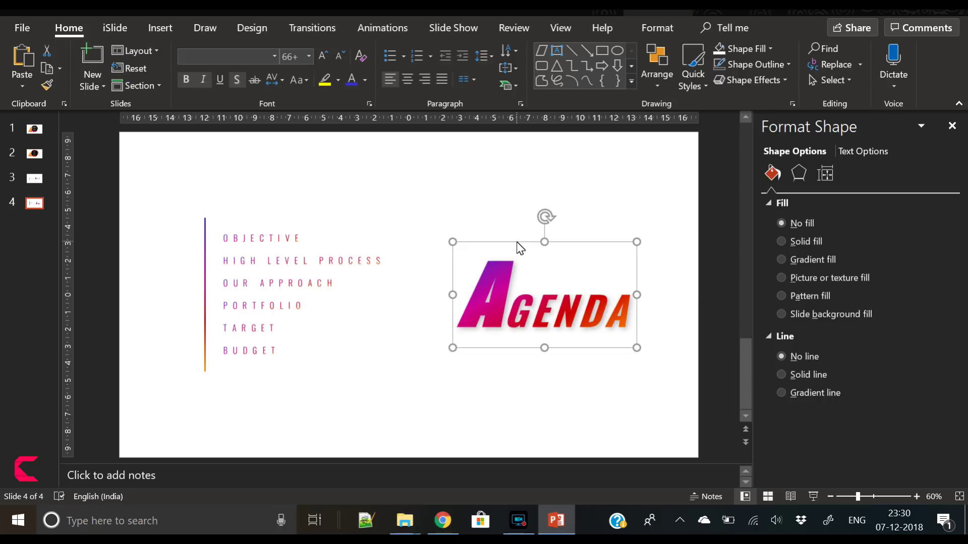
{"action": "key", "text": "ctrl+i"}
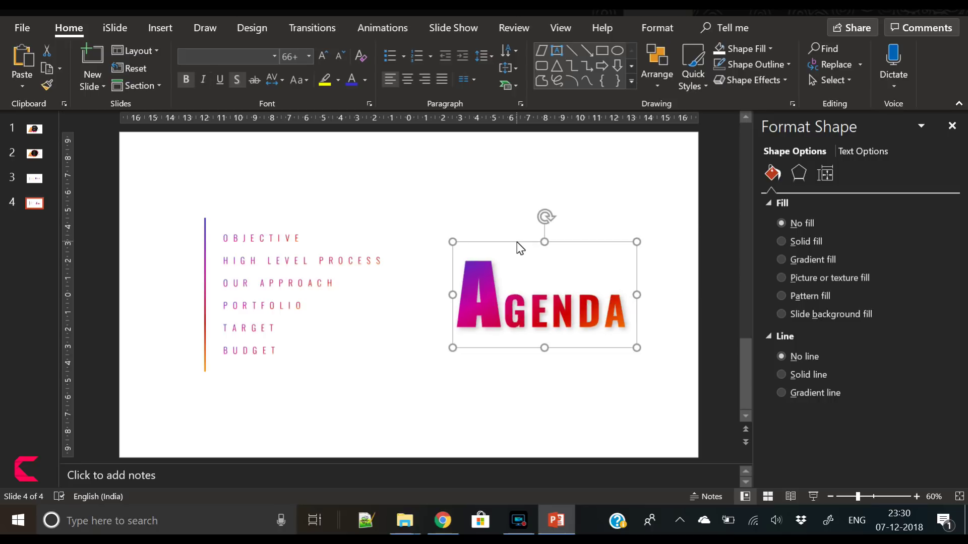
{"action": "left_click_drag", "start_coordinate": [492, 303], "coordinate": [455, 312]}
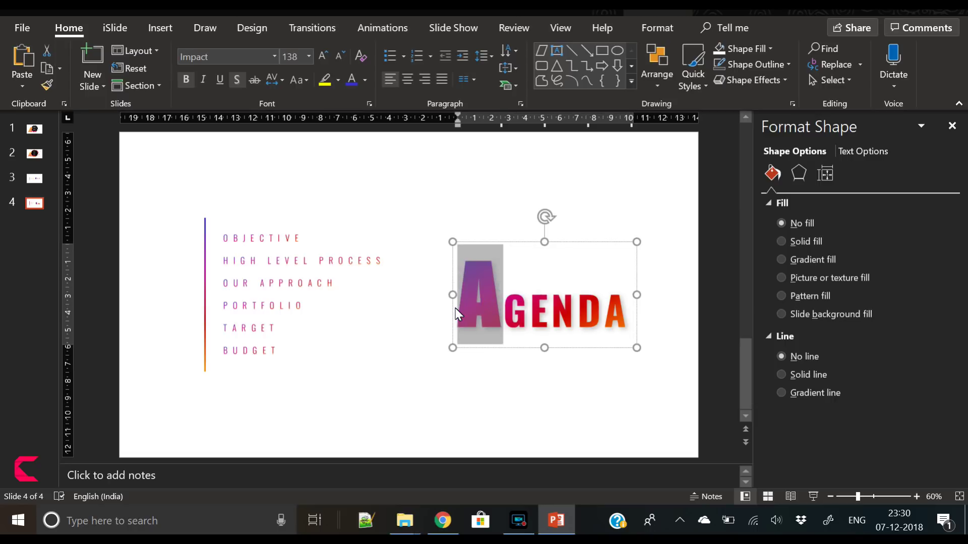
{"action": "left_click", "coordinate": [325, 56]}
{"action": "left_click", "coordinate": [325, 56]}
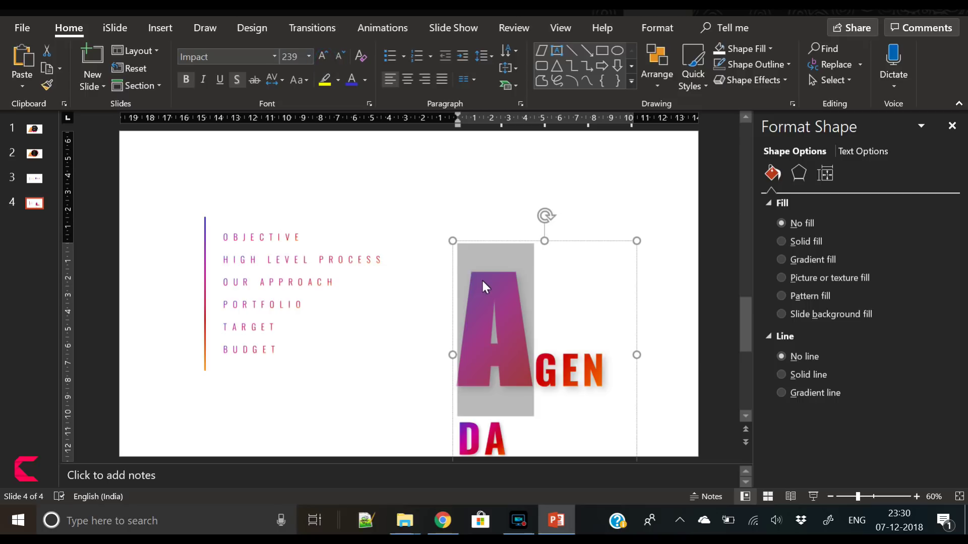
{"action": "left_click", "coordinate": [340, 56]}
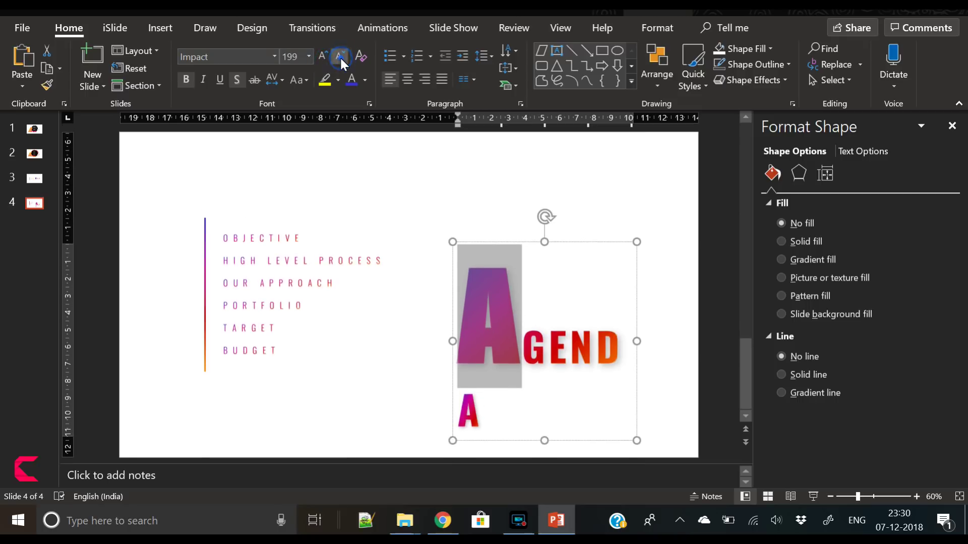
{"action": "left_click", "coordinate": [340, 56]}
{"action": "left_click_drag", "start_coordinate": [636, 330], "coordinate": [656, 330]}
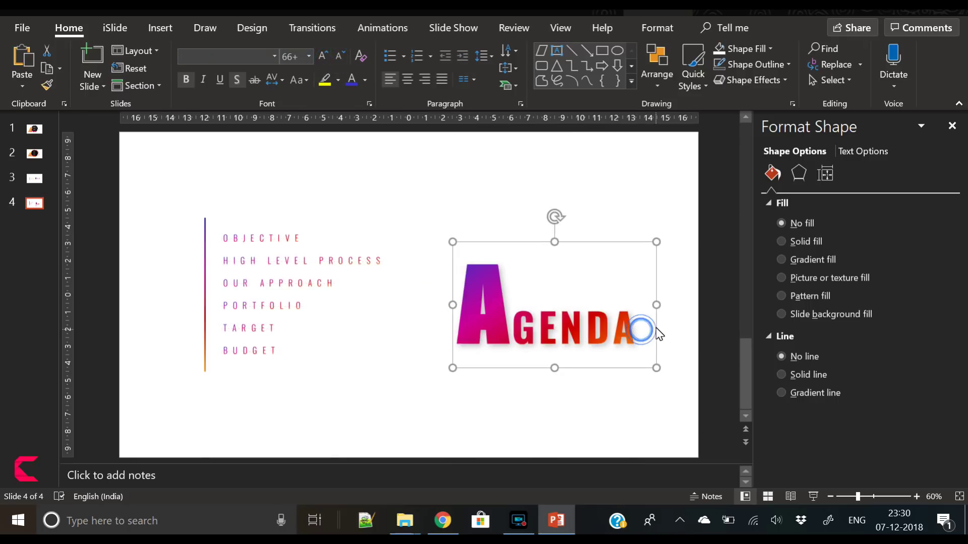
{"action": "left_click_drag", "start_coordinate": [589, 241], "coordinate": [583, 247]}
{"action": "left_click", "coordinate": [535, 422]}
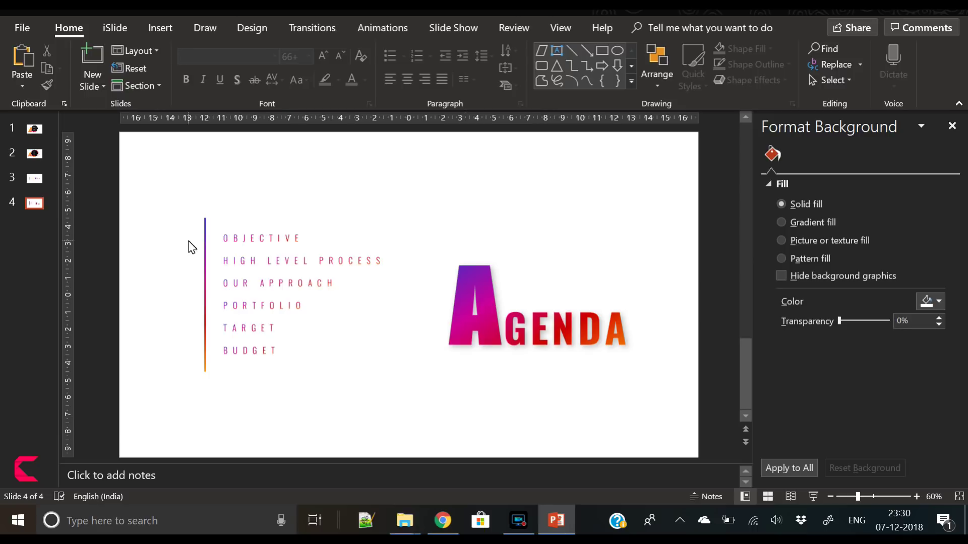
Draw a tall rectangle left of the gradient line with no fill and no outline
{"action": "left_click", "coordinate": [160, 28]}
{"action": "left_click", "coordinate": [239, 73]}
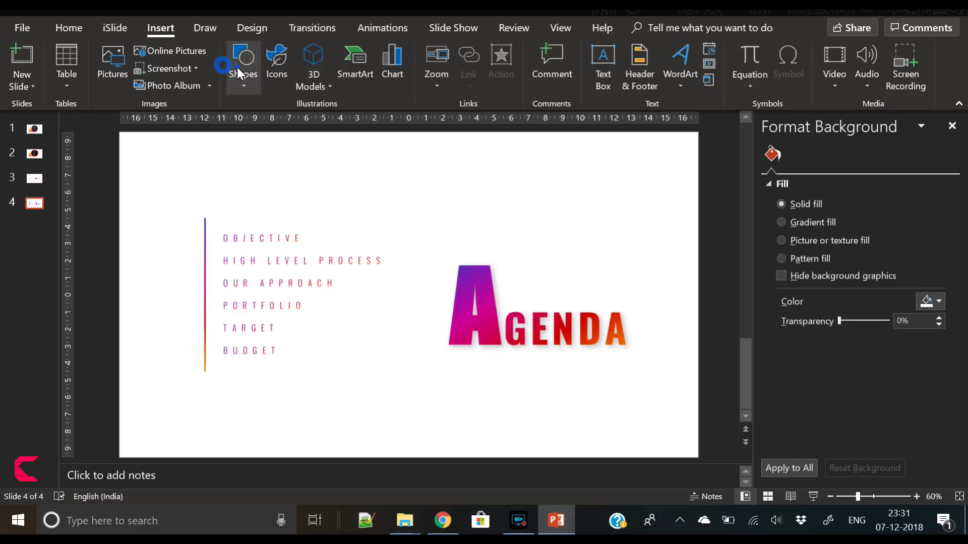
{"action": "left_click", "coordinate": [296, 122]}
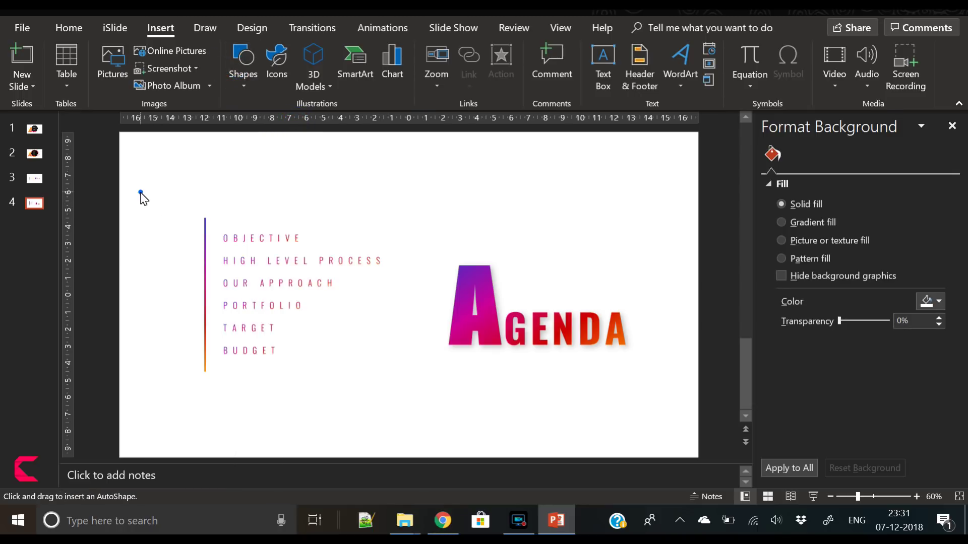
{"action": "left_click_drag", "start_coordinate": [141, 193], "coordinate": [203, 397]}
{"action": "left_click", "coordinate": [272, 404]}
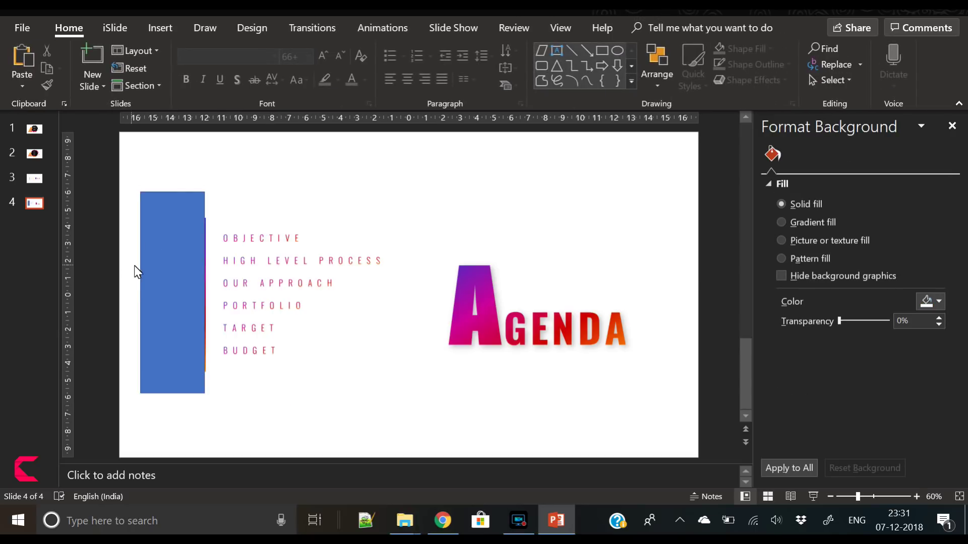
{"action": "left_click", "coordinate": [177, 293]}
{"action": "left_click", "coordinate": [357, 67]}
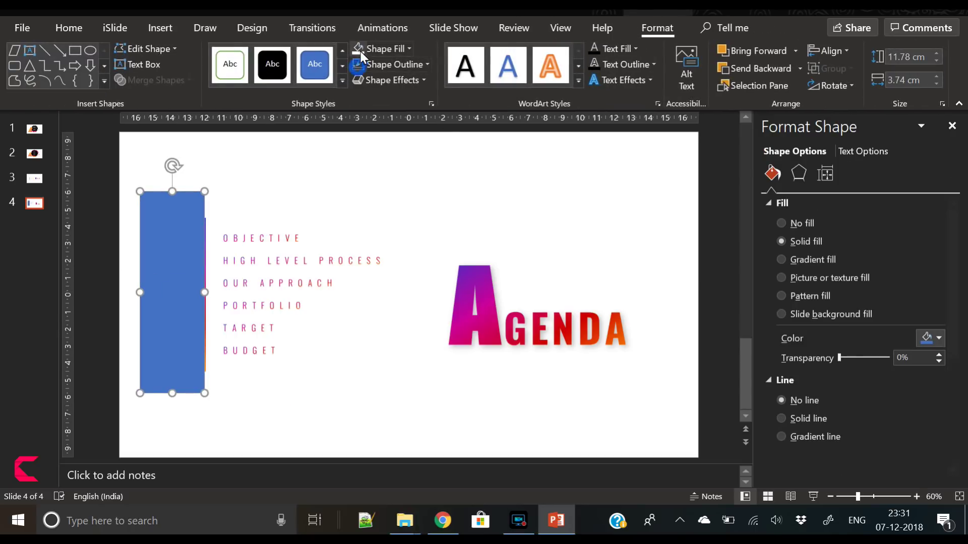
{"action": "left_click", "coordinate": [358, 48]}
{"action": "left_click", "coordinate": [279, 427]}
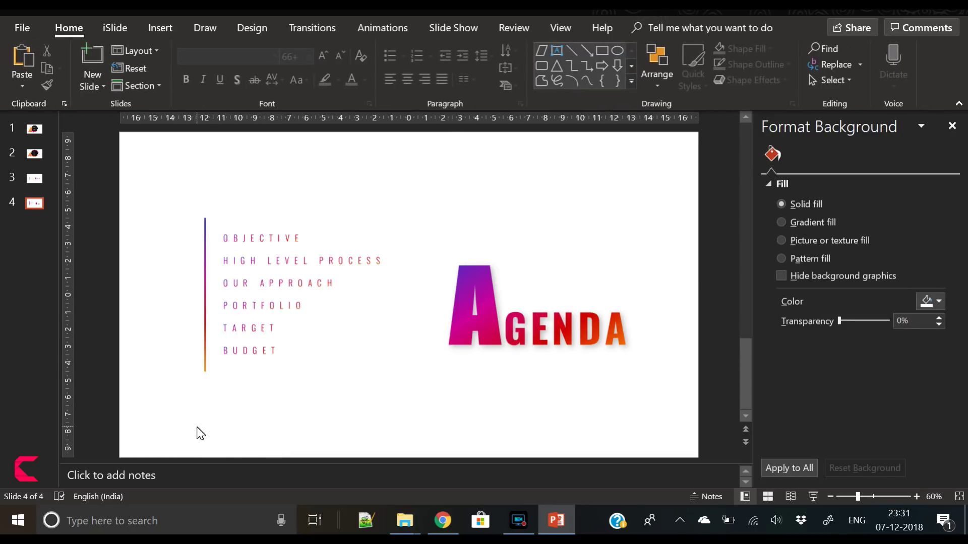
{"action": "left_click_drag", "start_coordinate": [189, 428], "coordinate": [238, 188]}
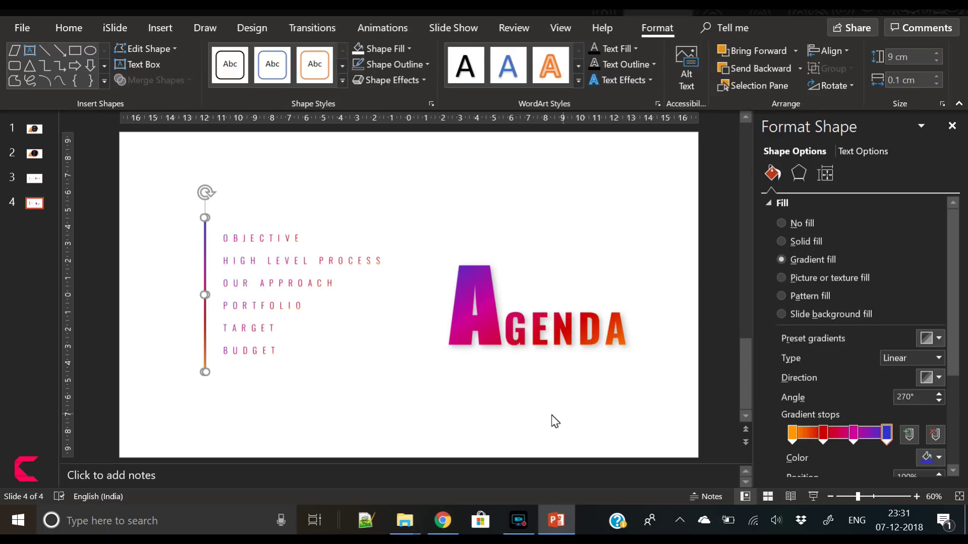
{"action": "left_click", "coordinate": [505, 402]}
{"action": "left_click_drag", "start_coordinate": [406, 417], "coordinate": [637, 214]}
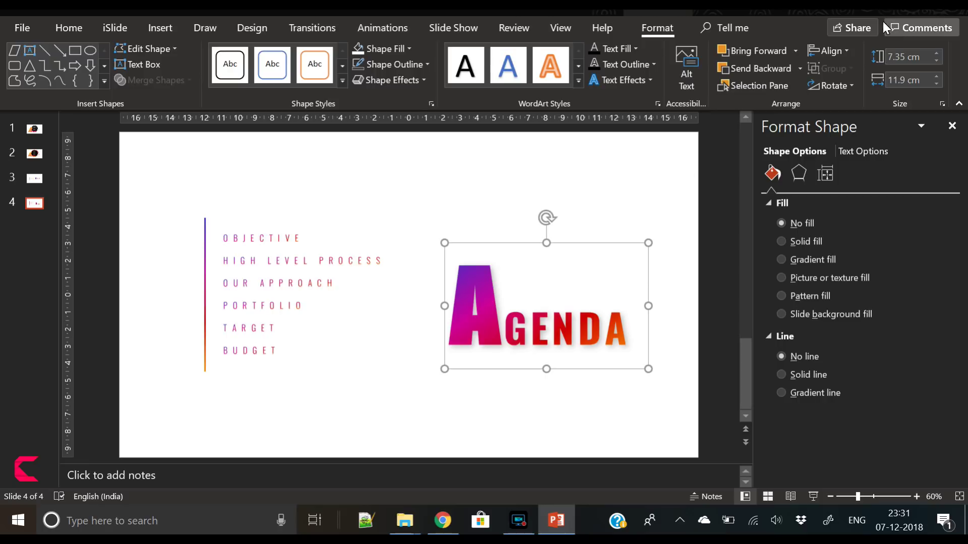
Centre AGENDA vertically and give it a Fly In entrance from the right
{"action": "left_click", "coordinate": [827, 51]}
{"action": "left_click", "coordinate": [850, 144]}
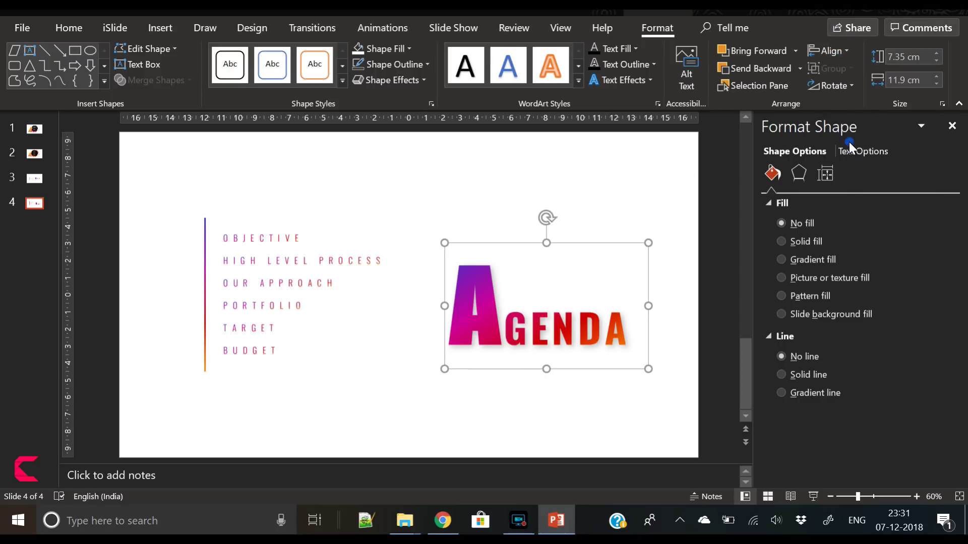
{"action": "left_click", "coordinate": [375, 29]}
{"action": "left_click", "coordinate": [637, 51]}
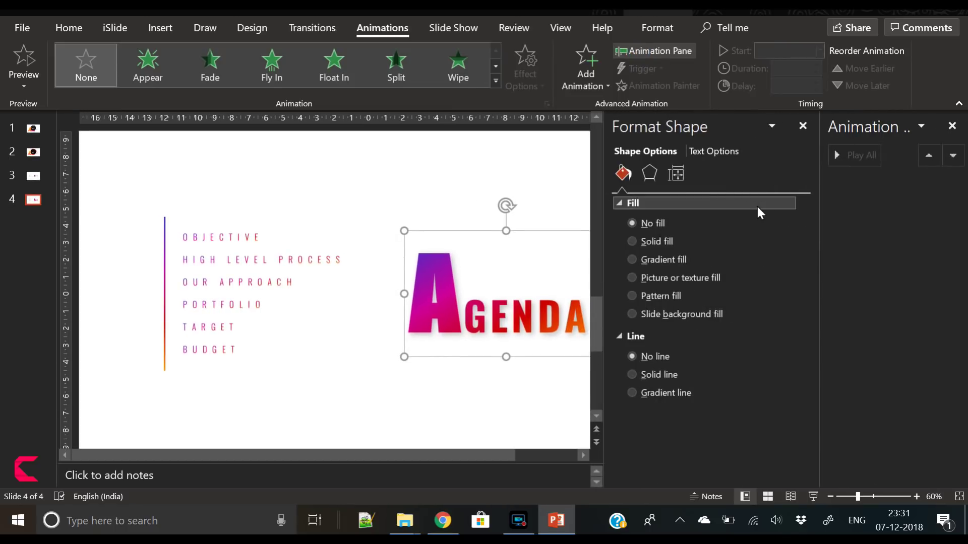
{"action": "left_click", "coordinate": [259, 72]}
{"action": "left_click", "coordinate": [504, 75]}
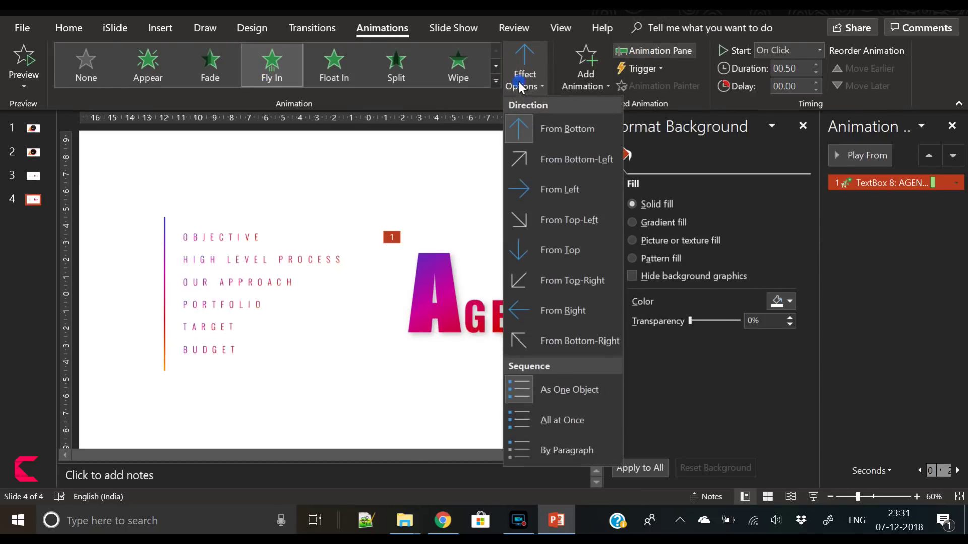
{"action": "left_click", "coordinate": [557, 309]}
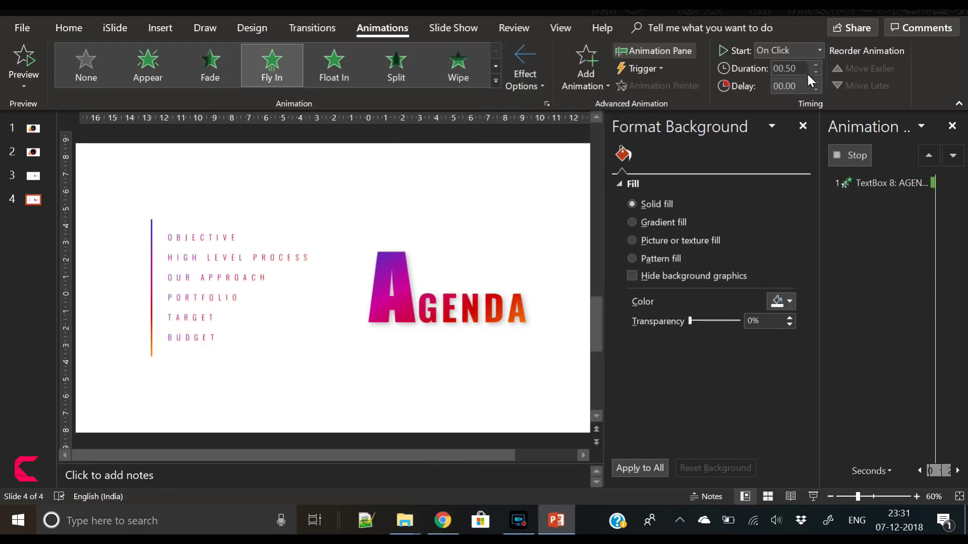
Set the Fly In to With Previous, 0.50 s delay, 1.25 s duration, 1.25 s smooth end
{"action": "left_click", "coordinate": [818, 49]}
{"action": "left_click", "coordinate": [786, 82]}
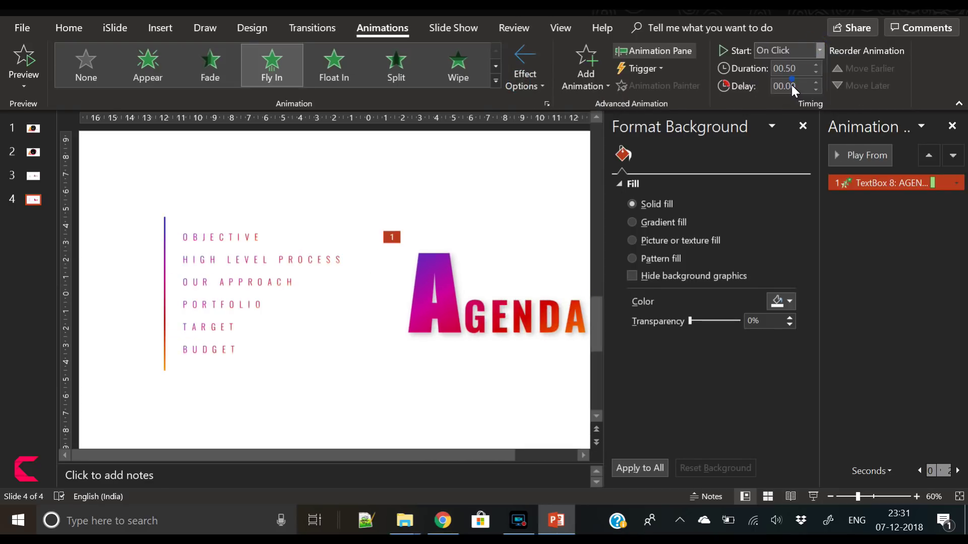
{"action": "left_click", "coordinate": [815, 83]}
{"action": "left_click", "coordinate": [815, 65]}
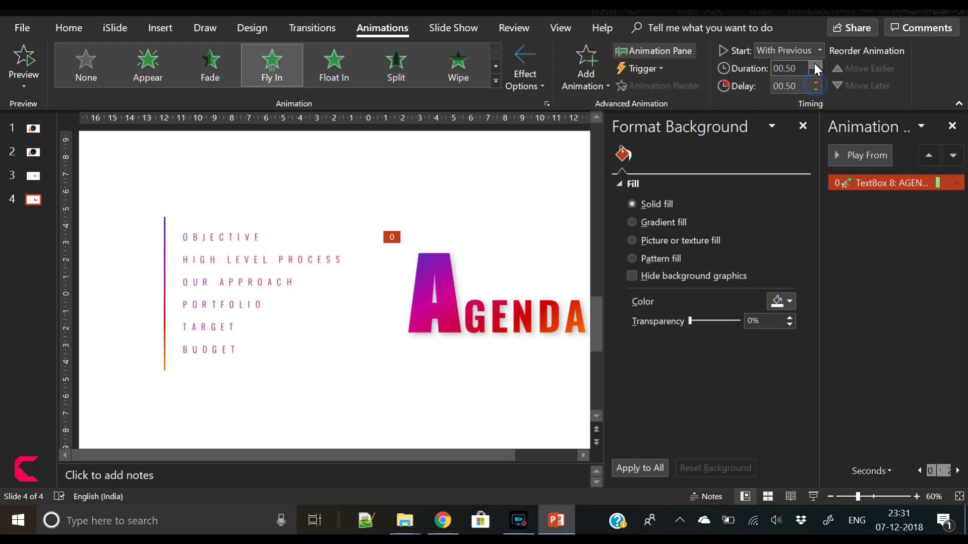
{"action": "left_click", "coordinate": [815, 65]}
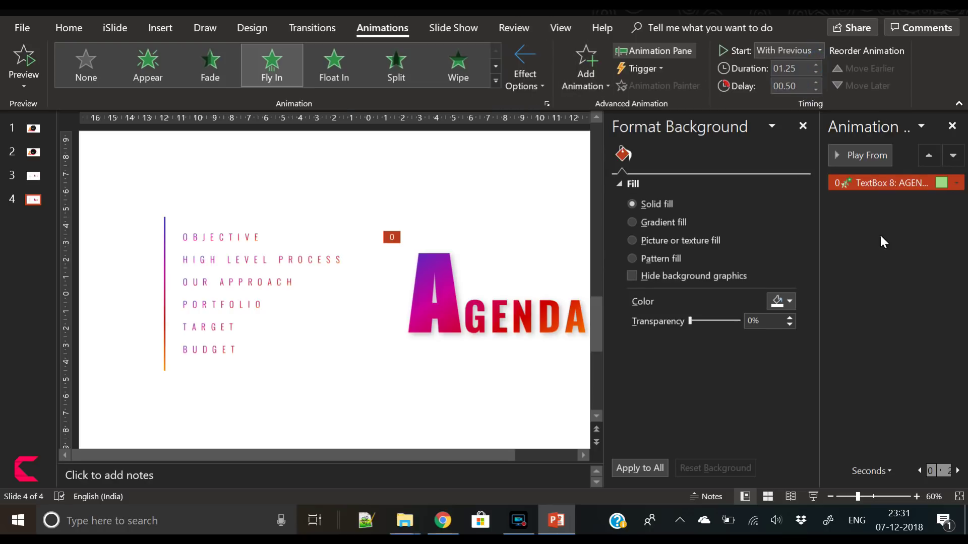
{"action": "right_click", "coordinate": [913, 185]}
{"action": "left_click", "coordinate": [890, 255]}
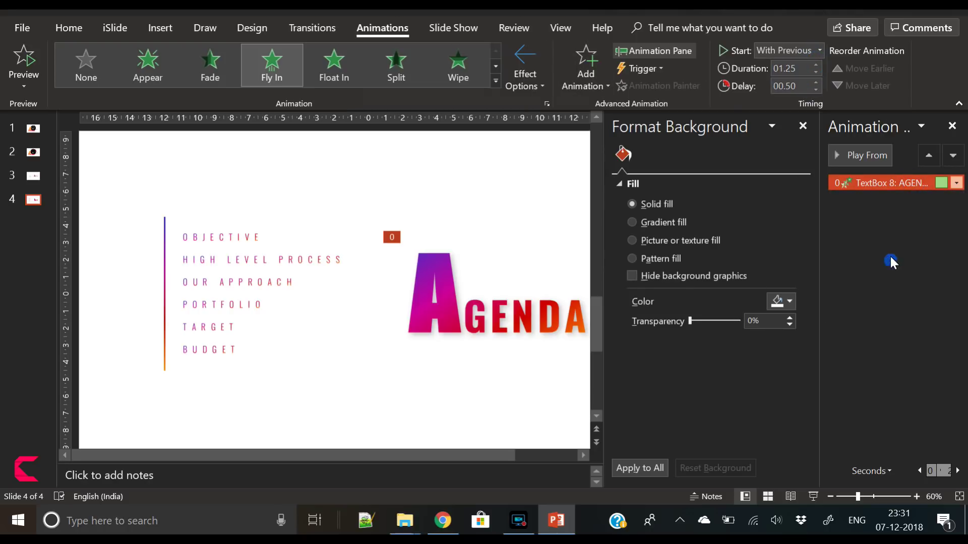
{"action": "left_click_drag", "start_coordinate": [441, 209], "coordinate": [496, 208]}
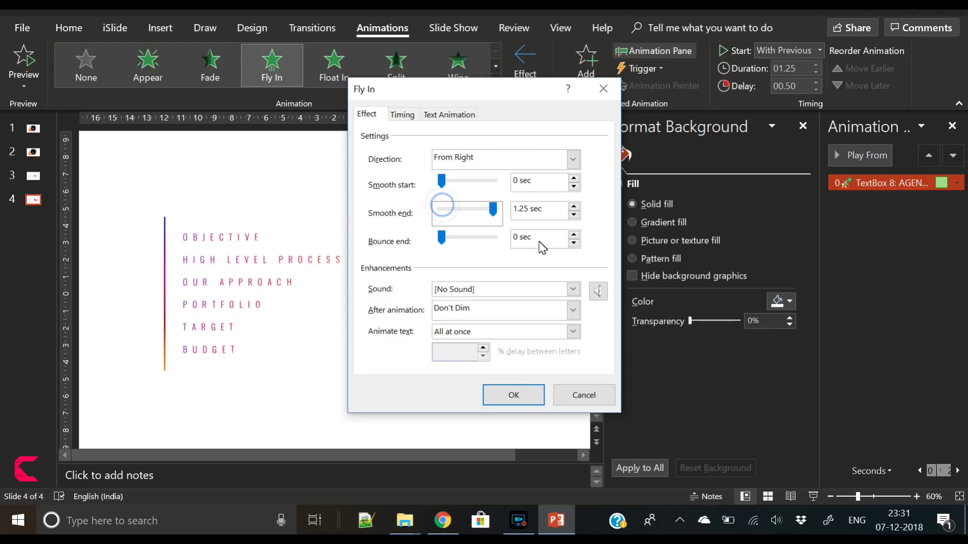
{"action": "left_click", "coordinate": [523, 401]}
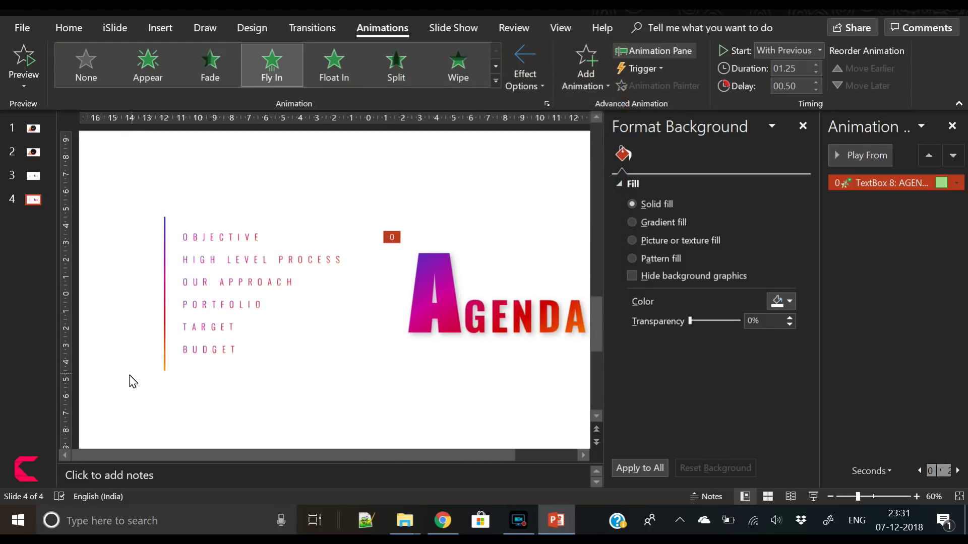
Give the vertical gradient line a Float In entrance animation
{"action": "left_click_drag", "start_coordinate": [149, 417], "coordinate": [190, 155]}
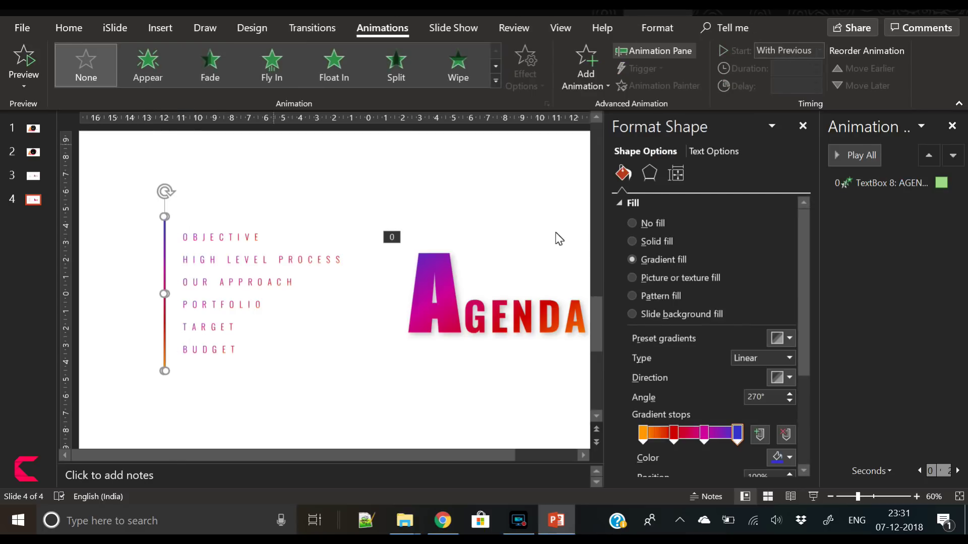
{"action": "left_click", "coordinate": [333, 76]}
{"action": "left_click", "coordinate": [819, 50]}
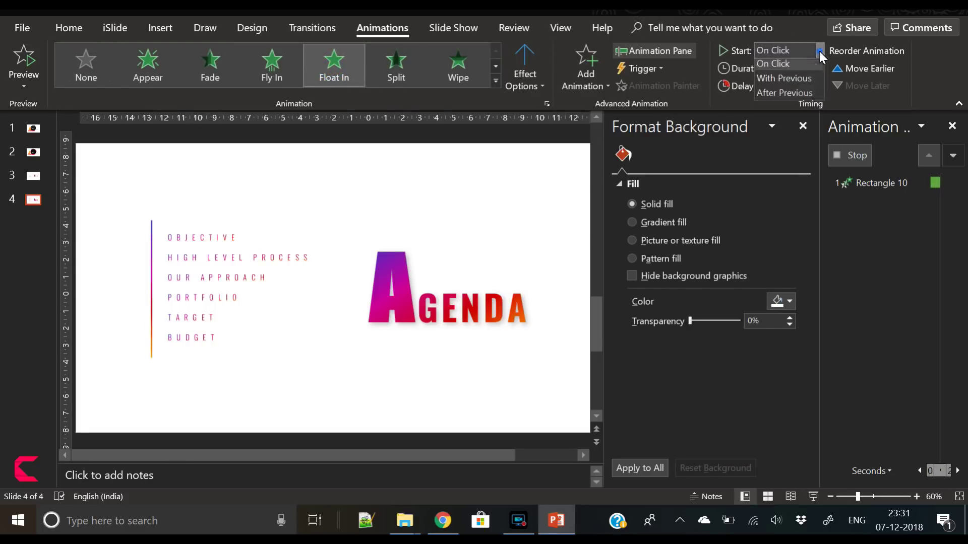
Set the vertical line's Float In to start With Previous with a 1.25 s delay
{"action": "left_click", "coordinate": [807, 81]}
{"action": "left_click", "coordinate": [815, 83]}
{"action": "left_click", "coordinate": [815, 84]}
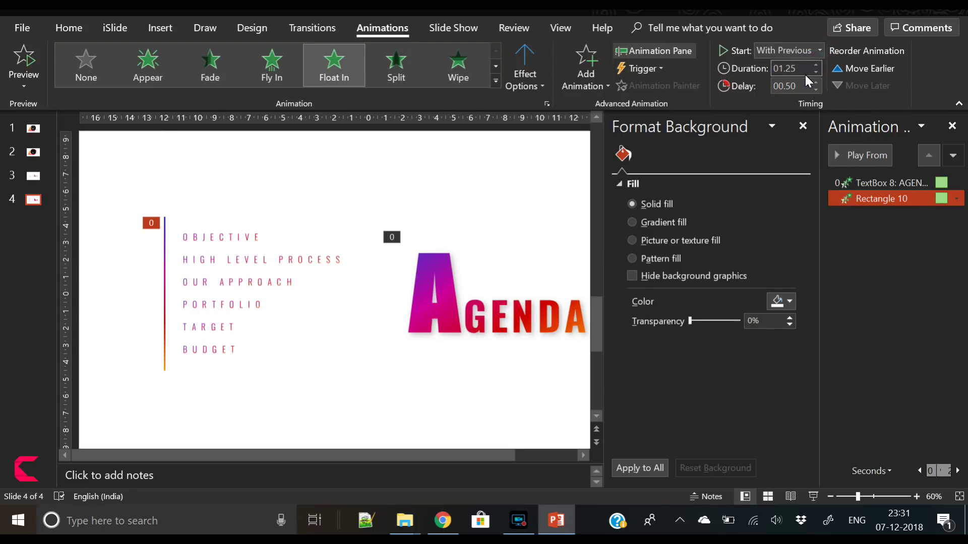
{"action": "left_click", "coordinate": [815, 83]}
{"action": "left_click", "coordinate": [815, 83]}
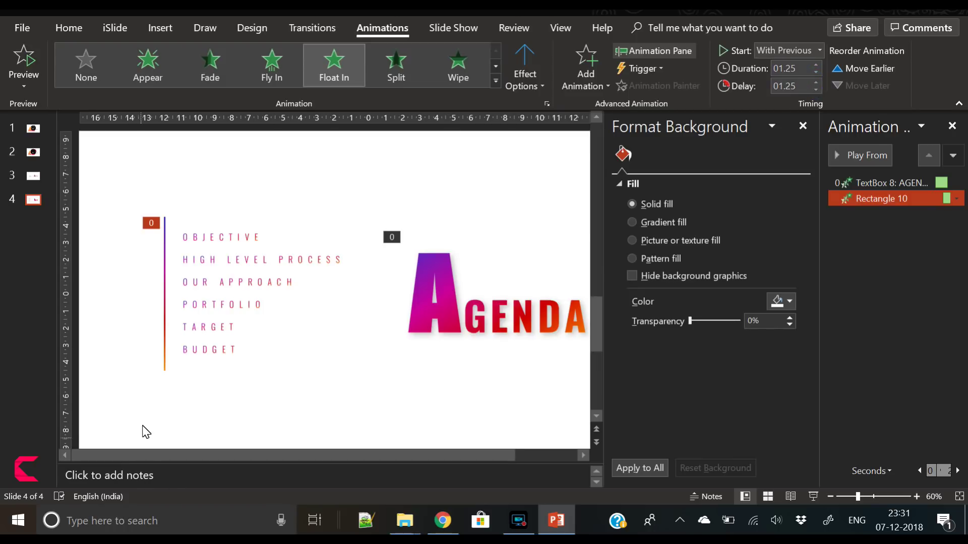
{"action": "left_click_drag", "start_coordinate": [150, 432], "coordinate": [391, 206]}
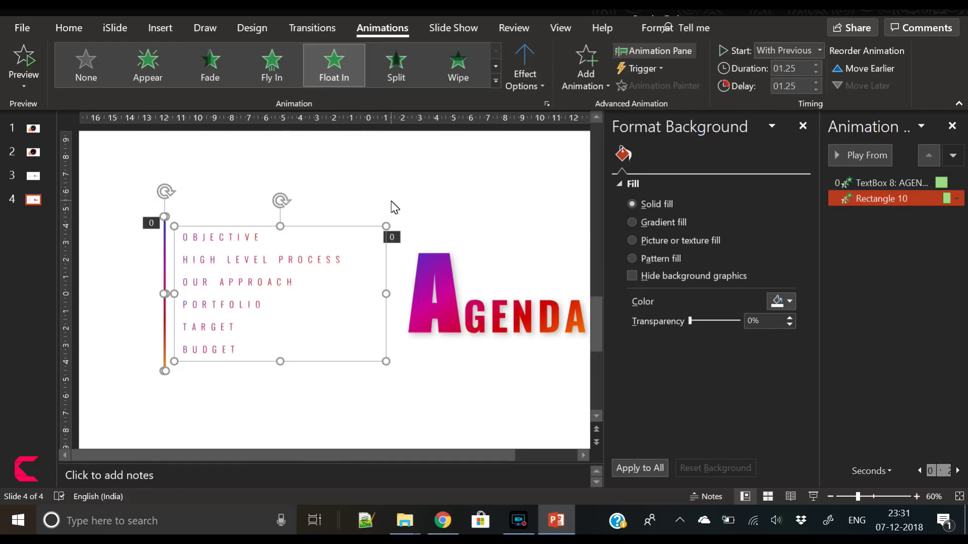
Narrow the selection down to just the agenda list box
{"action": "left_click", "coordinate": [160, 292], "text": "shift"}
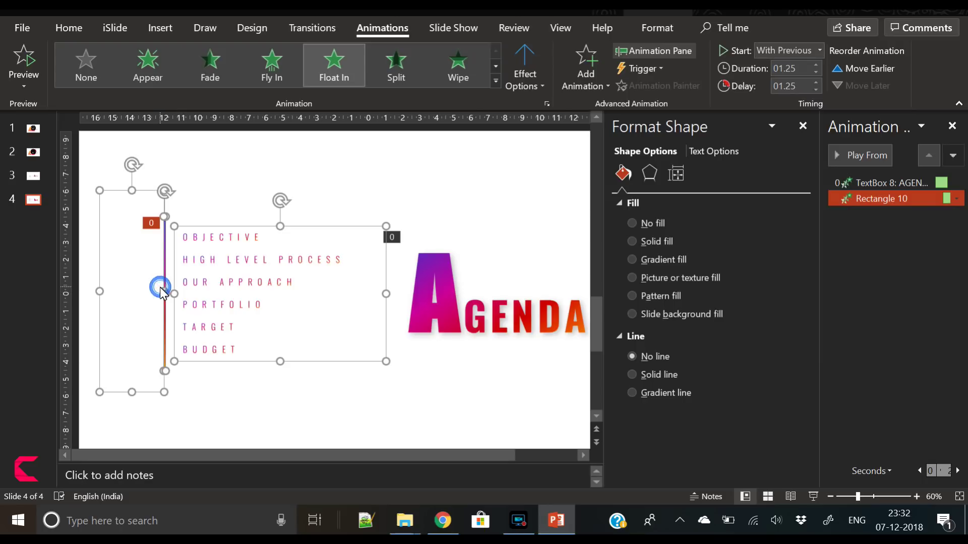
{"action": "left_click", "coordinate": [165, 223], "text": "shift"}
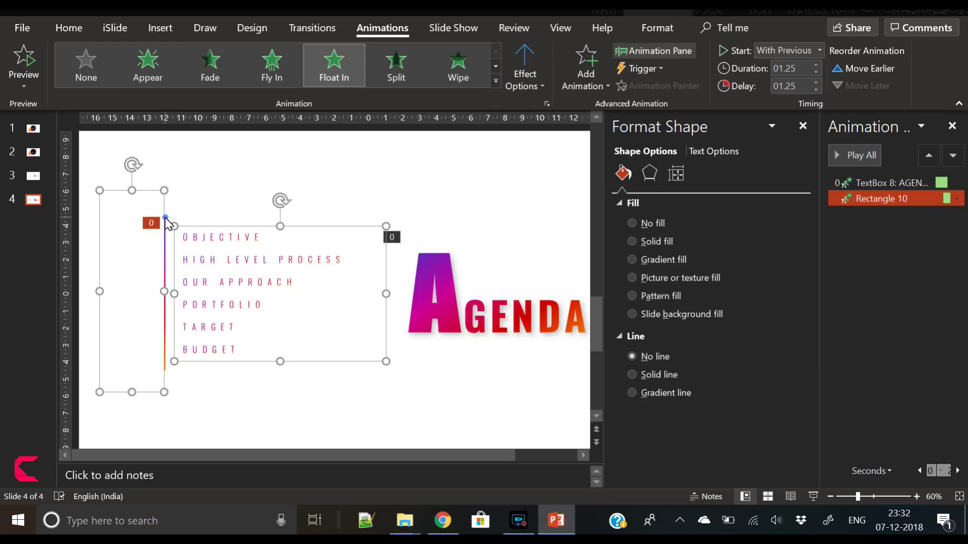
{"action": "left_click", "coordinate": [166, 190], "text": "shift"}
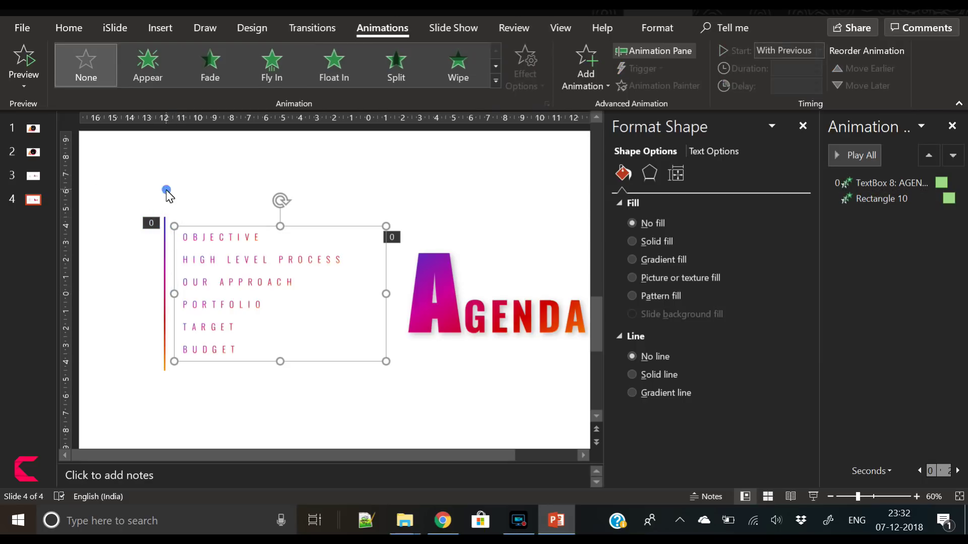
{"action": "left_click", "coordinate": [210, 222]}
{"action": "left_click", "coordinate": [211, 231]}
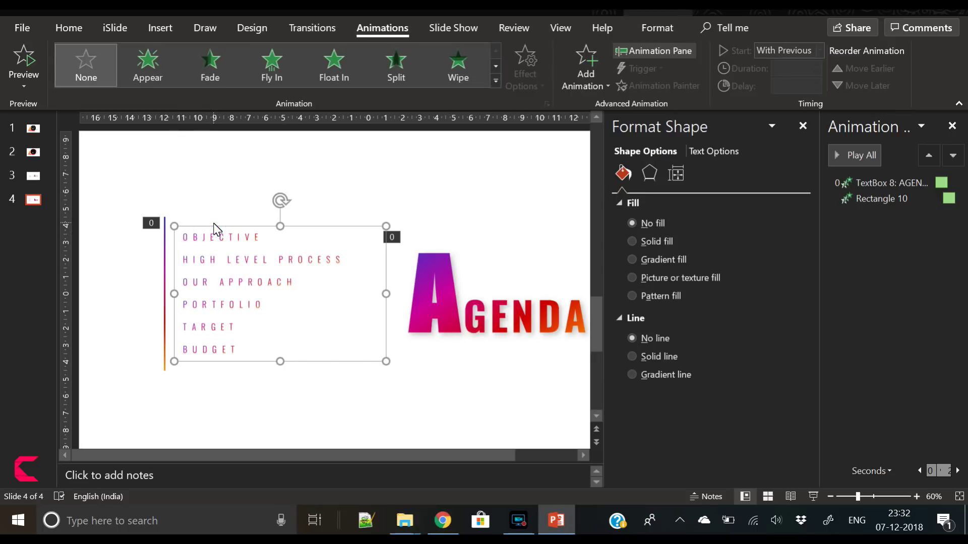
{"action": "left_click", "coordinate": [214, 225]}
{"action": "left_click", "coordinate": [211, 231]}
Ungroup the agenda list into six text boxes and give them a Fly In entrance
{"action": "right_click", "coordinate": [211, 231]}
{"action": "mouse_move", "coordinate": [279, 324]}
{"action": "left_click", "coordinate": [356, 362]}
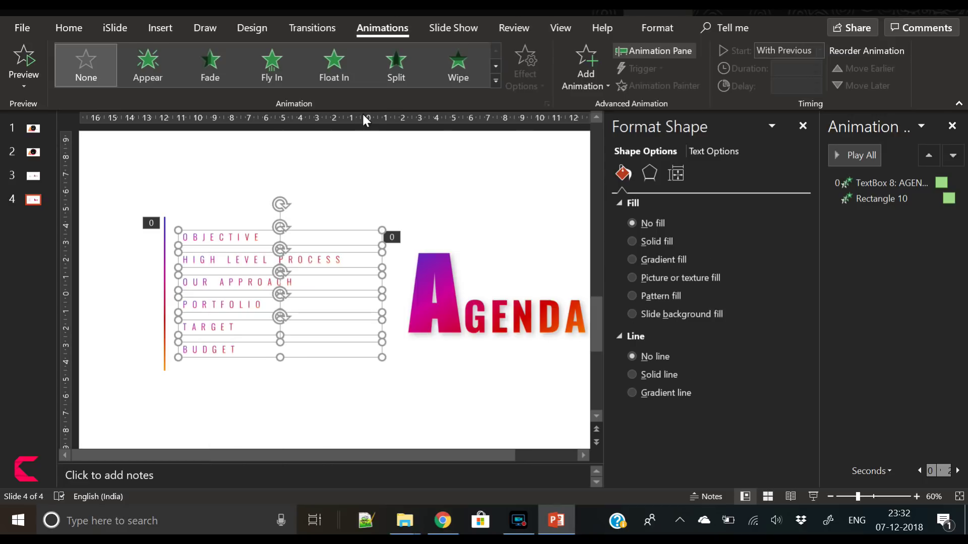
{"action": "left_click", "coordinate": [272, 66]}
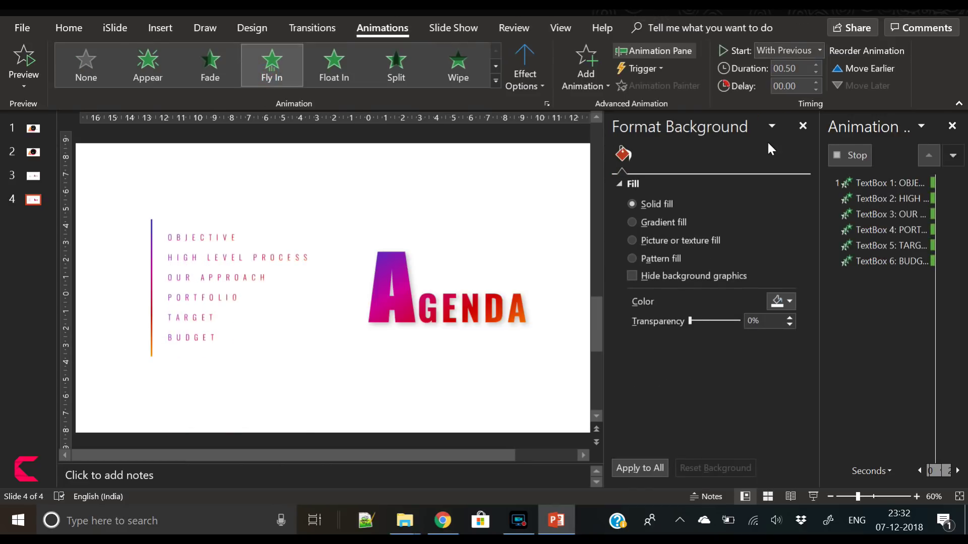
Make the agenda items fly in from the left With Previous, lasting 1.25 s after a 1.75 s delay
{"action": "left_click", "coordinate": [819, 50]}
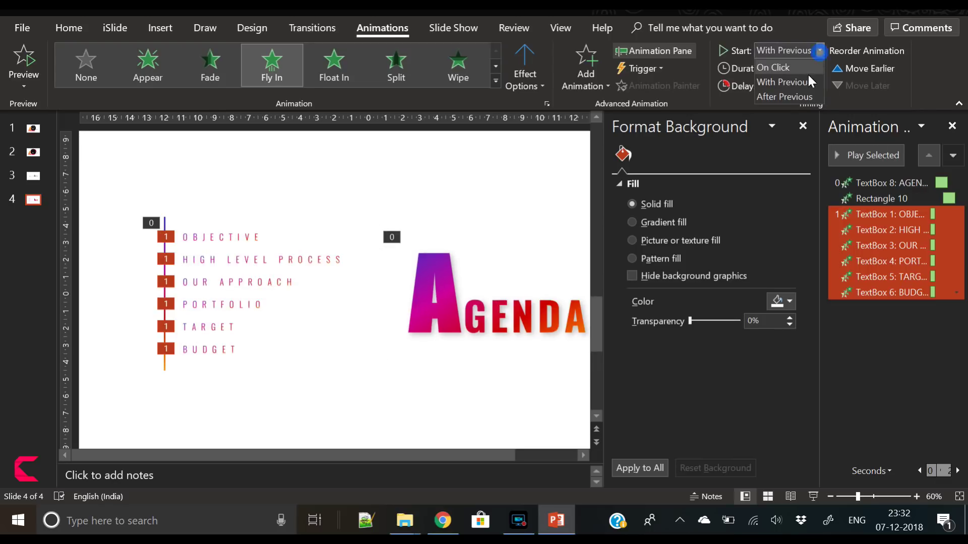
{"action": "left_click", "coordinate": [804, 78]}
{"action": "type", "text": "1.25"}
{"action": "key", "text": "Return"}
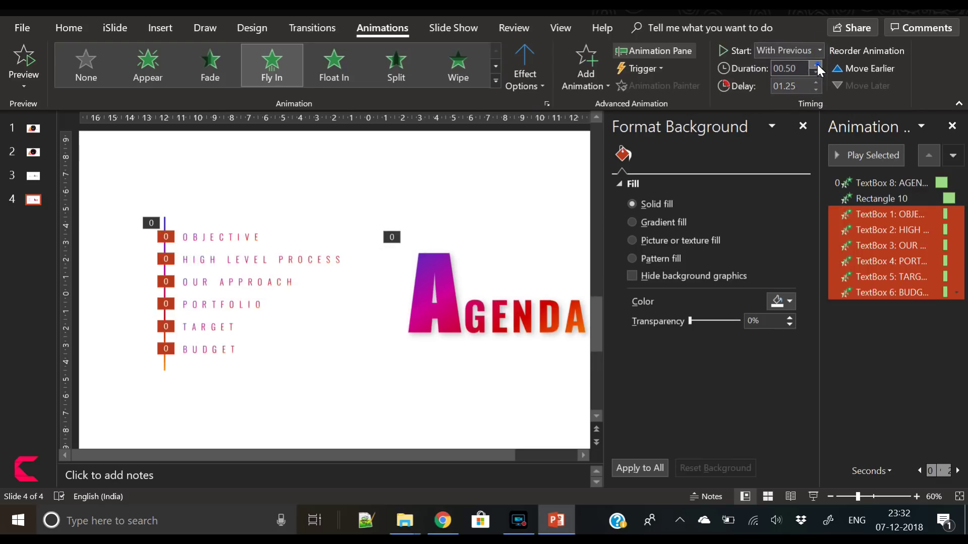
{"action": "left_click", "coordinate": [816, 65]}
{"action": "left_click", "coordinate": [816, 64]}
{"action": "left_click", "coordinate": [816, 64]}
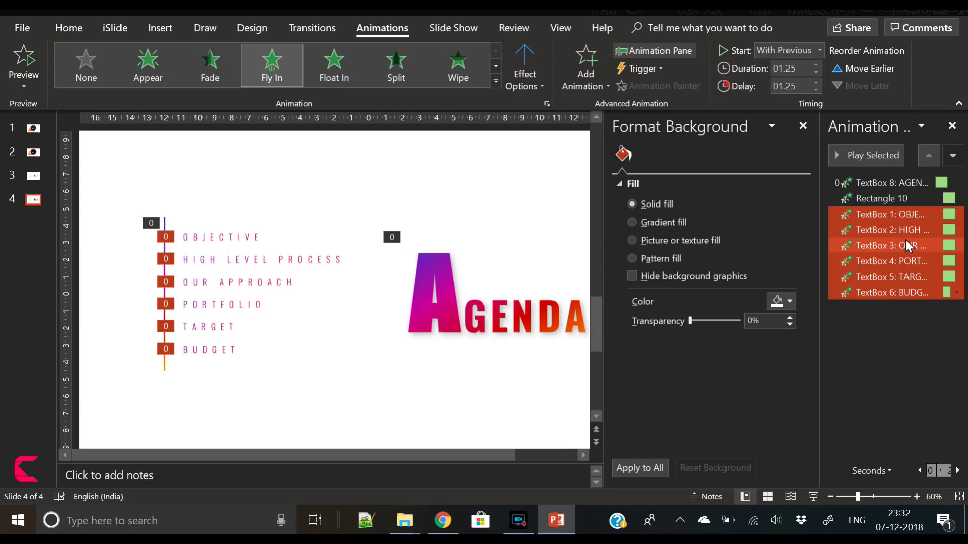
{"action": "left_click", "coordinate": [817, 83]}
{"action": "left_click", "coordinate": [817, 83]}
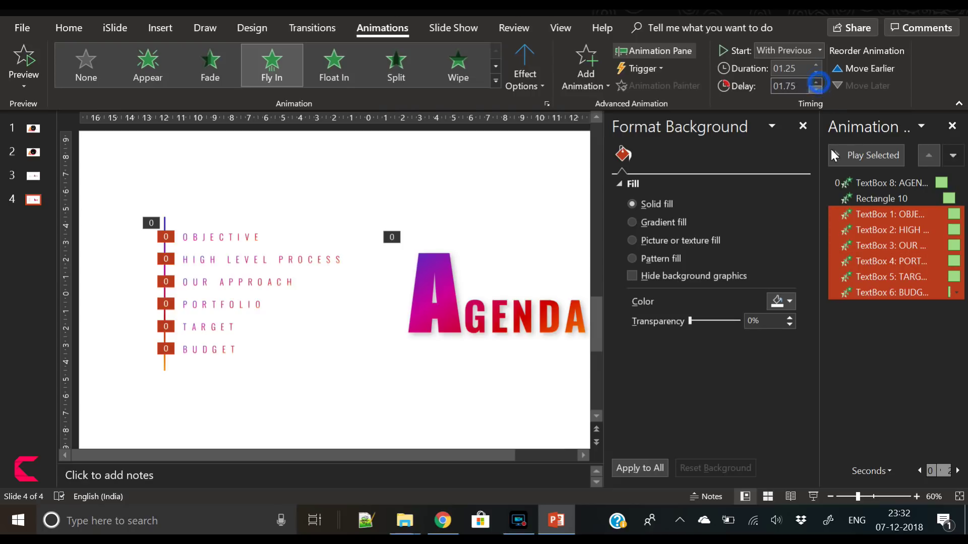
{"action": "left_click", "coordinate": [525, 71]}
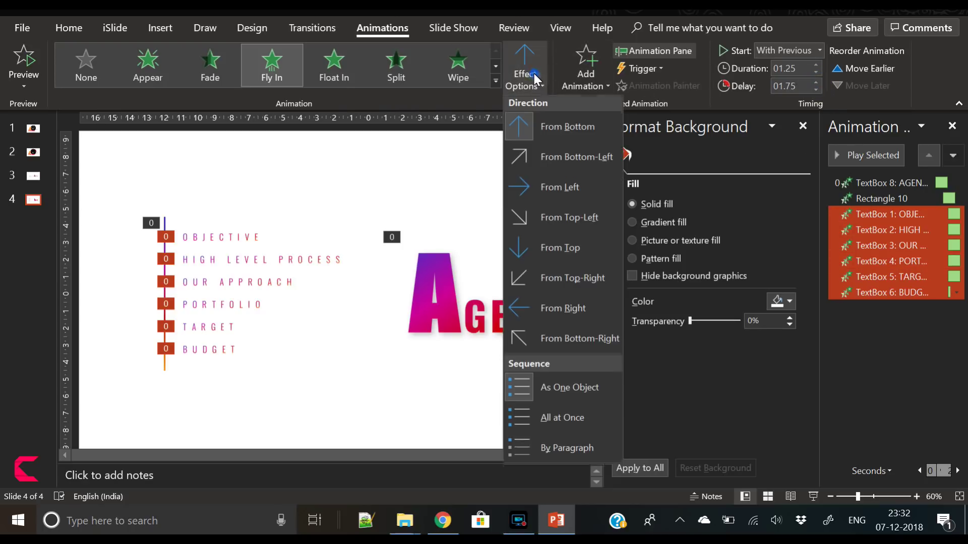
{"action": "left_click", "coordinate": [549, 191]}
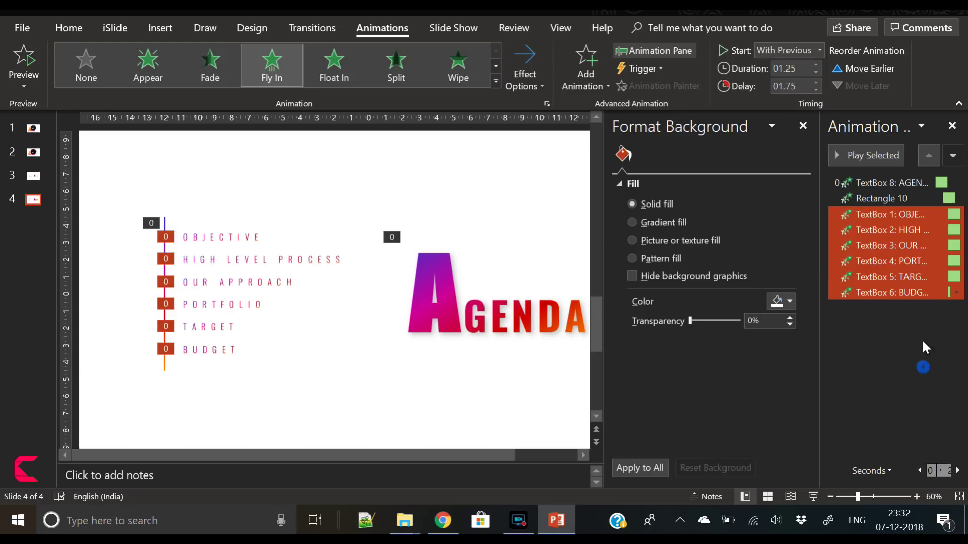
Stagger the items after OBJECTIVE to 2.25 s, then those after HIGH LEVEL PROCESS to 2.75 s
{"action": "left_click", "coordinate": [915, 216], "text": "ctrl"}
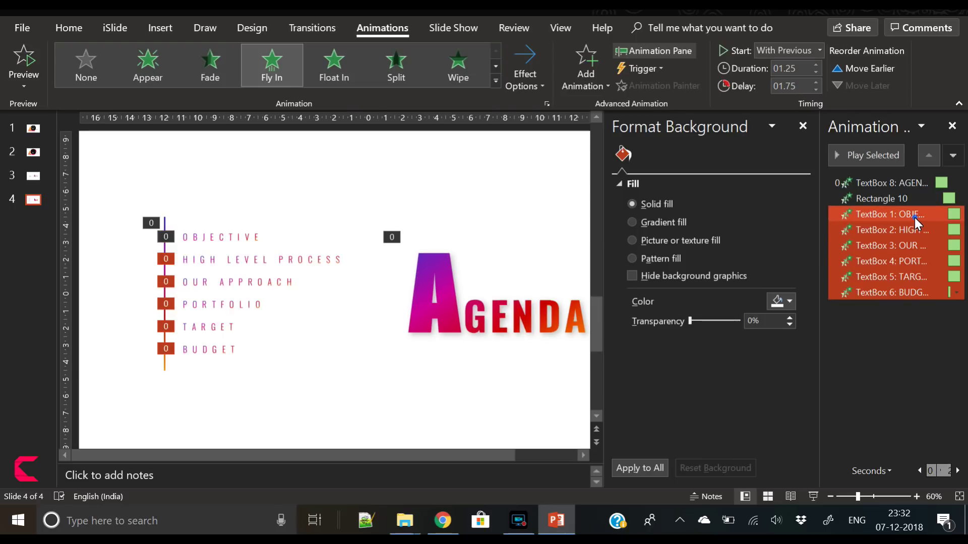
{"action": "left_click", "coordinate": [816, 83]}
{"action": "left_click", "coordinate": [816, 83]}
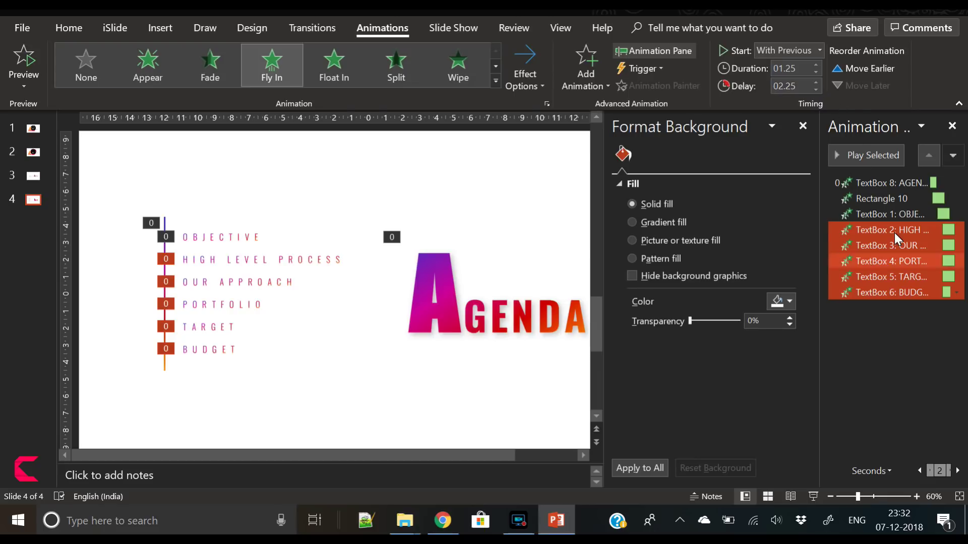
{"action": "left_click", "coordinate": [897, 216], "text": "ctrl"}
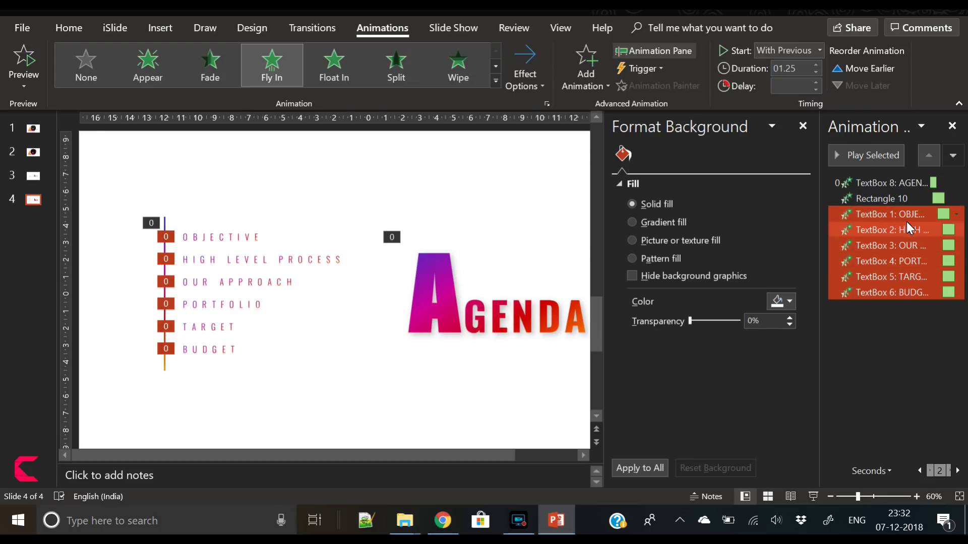
{"action": "left_click", "coordinate": [903, 216], "text": "ctrl"}
{"action": "left_click", "coordinate": [904, 231], "text": "ctrl"}
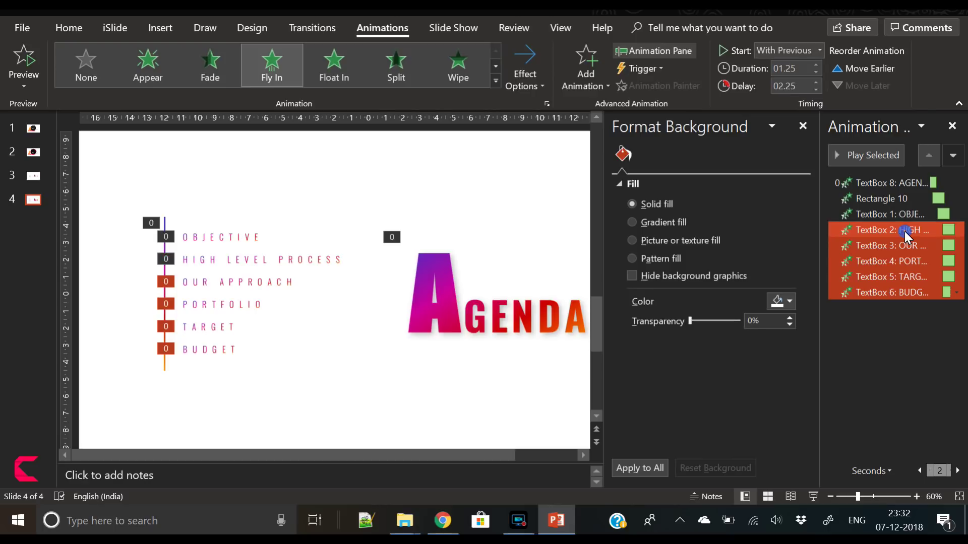
{"action": "left_click", "coordinate": [816, 82]}
{"action": "left_click", "coordinate": [816, 83]}
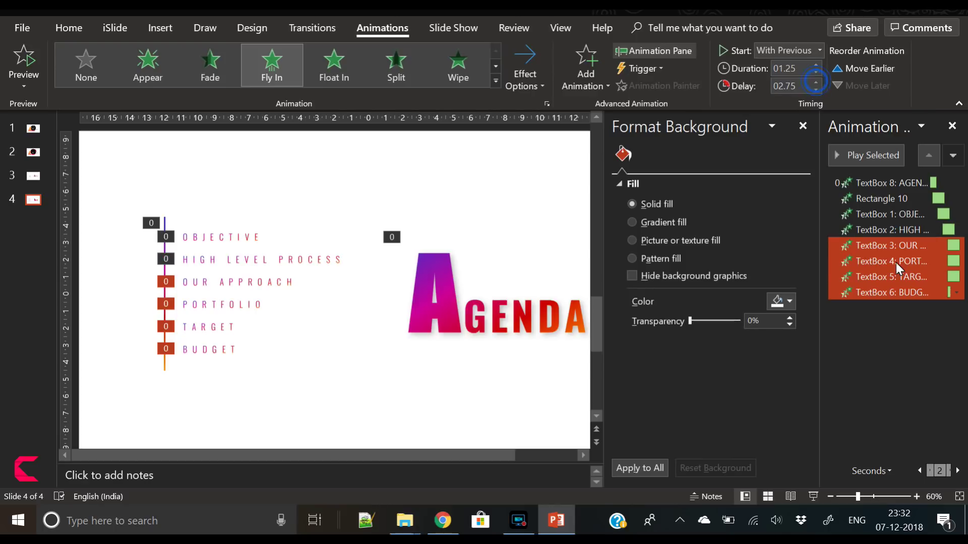
Continue staggering delays: 3.25 s, PORTFOLIO onward 3.50 s, and BUDGET at 4.25 s
{"action": "left_click", "coordinate": [896, 250], "text": "ctrl"}
{"action": "left_click", "coordinate": [816, 82]}
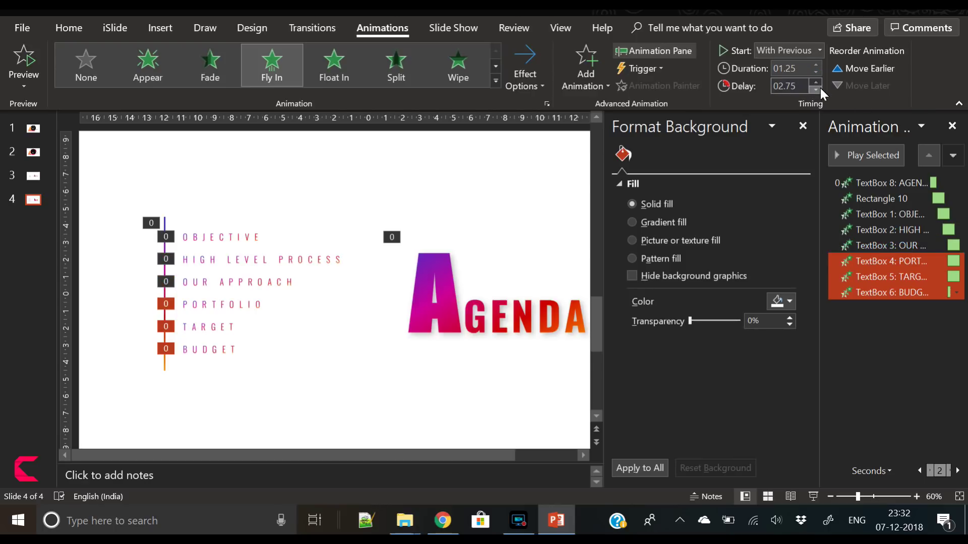
{"action": "left_click", "coordinate": [816, 82]}
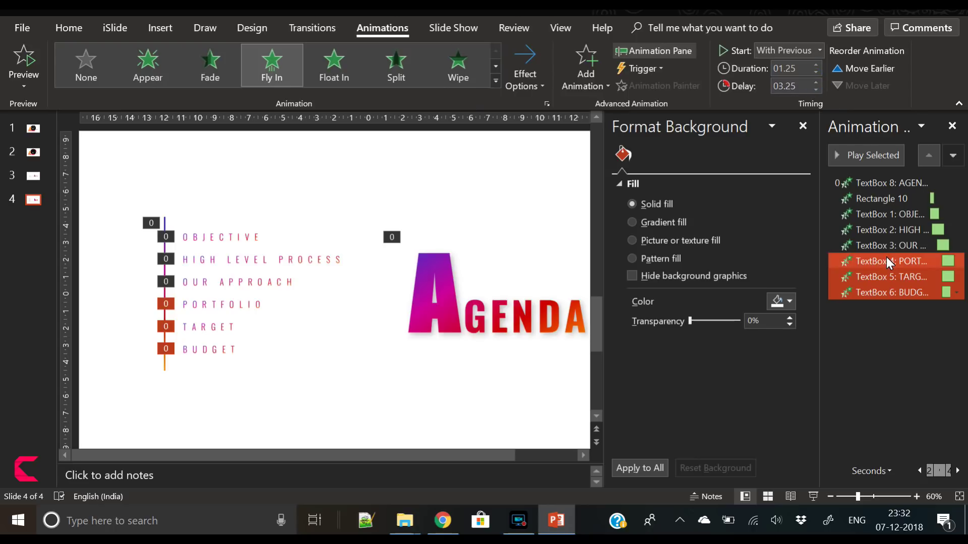
{"action": "left_click", "coordinate": [886, 258], "text": "ctrl"}
{"action": "left_click", "coordinate": [815, 82]}
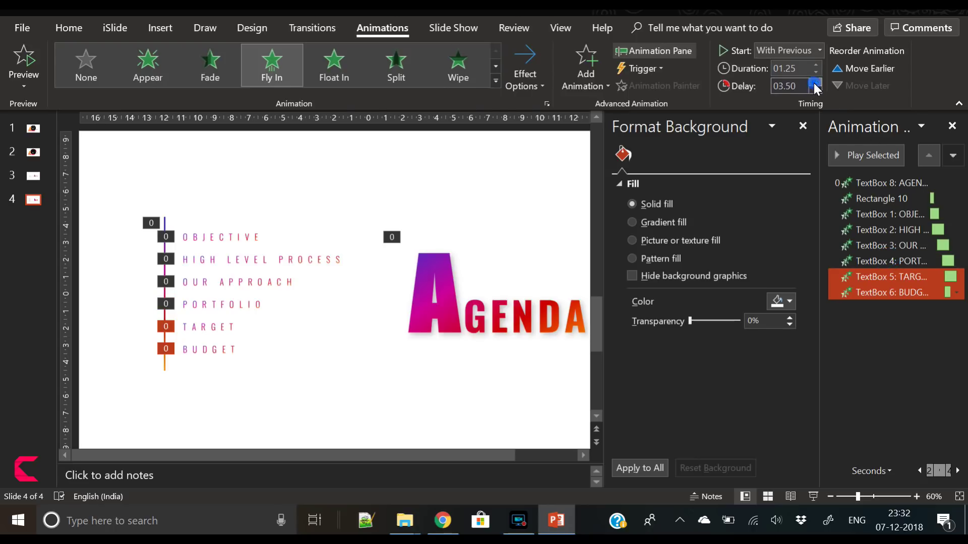
{"action": "left_click", "coordinate": [897, 276], "text": "ctrl"}
{"action": "left_click", "coordinate": [815, 82]}
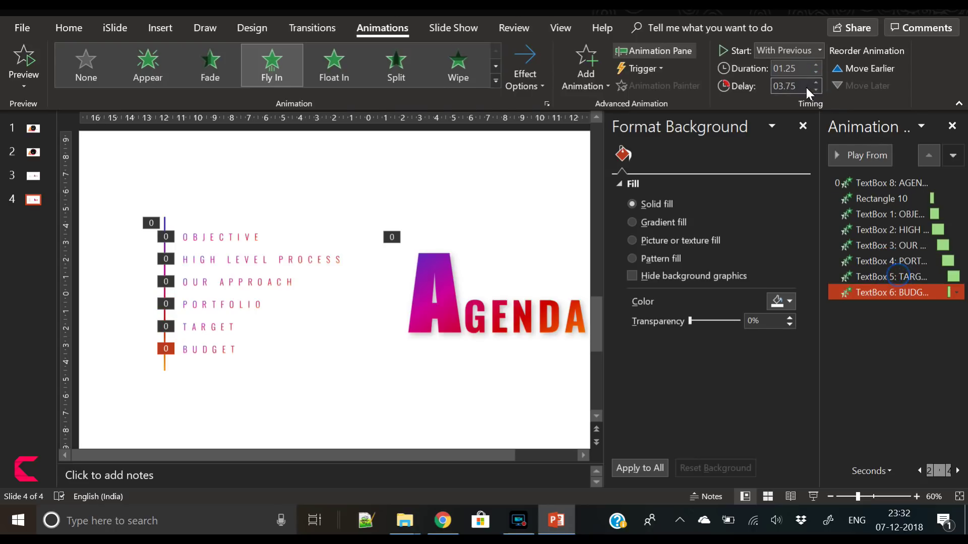
{"action": "left_click", "coordinate": [815, 83]}
{"action": "left_click", "coordinate": [815, 84]}
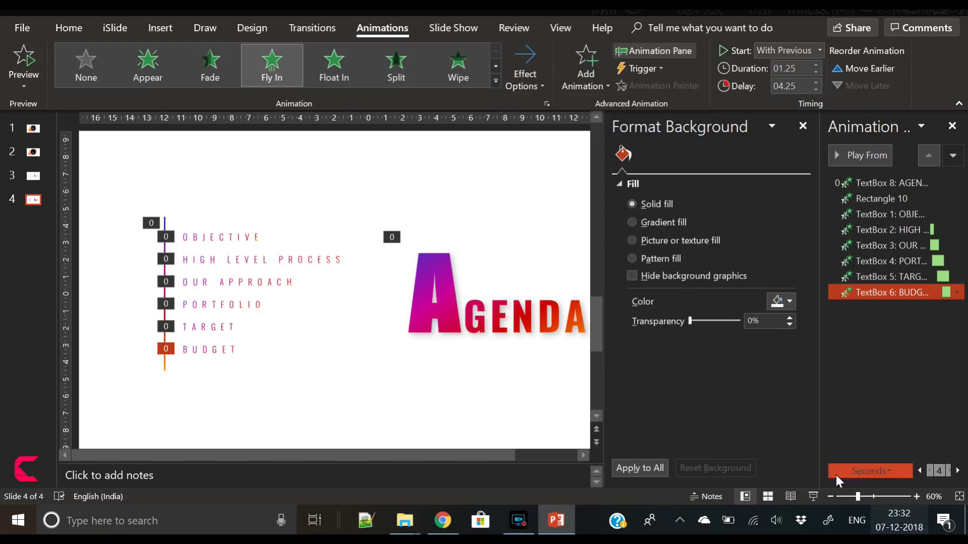
{"action": "left_click", "coordinate": [811, 127]}
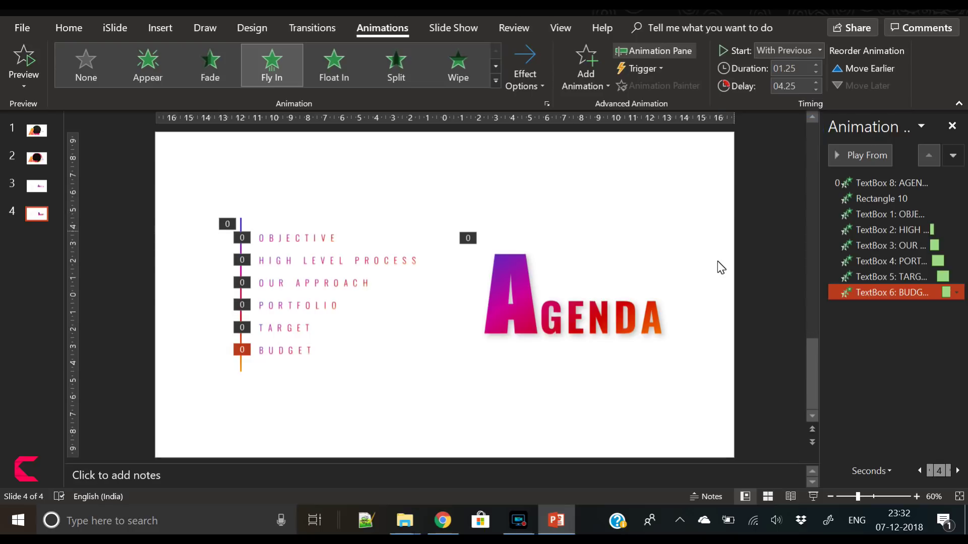
Adjust the empty rectangles at the slide's right and left edges
{"action": "left_click", "coordinate": [719, 262]}
{"action": "left_click_drag", "start_coordinate": [724, 288], "coordinate": [734, 290]}
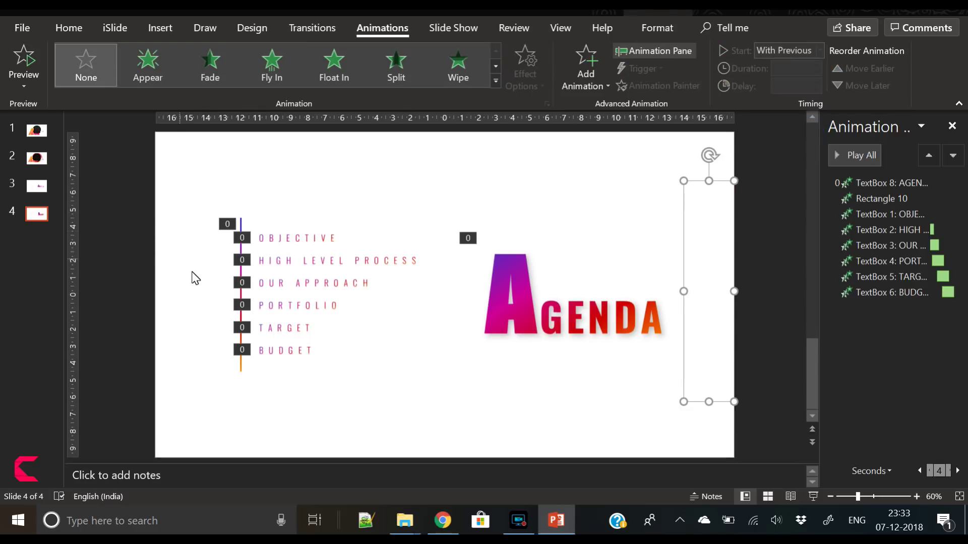
{"action": "left_click", "coordinate": [204, 278]}
{"action": "left_click_drag", "start_coordinate": [206, 284], "coordinate": [156, 294]}
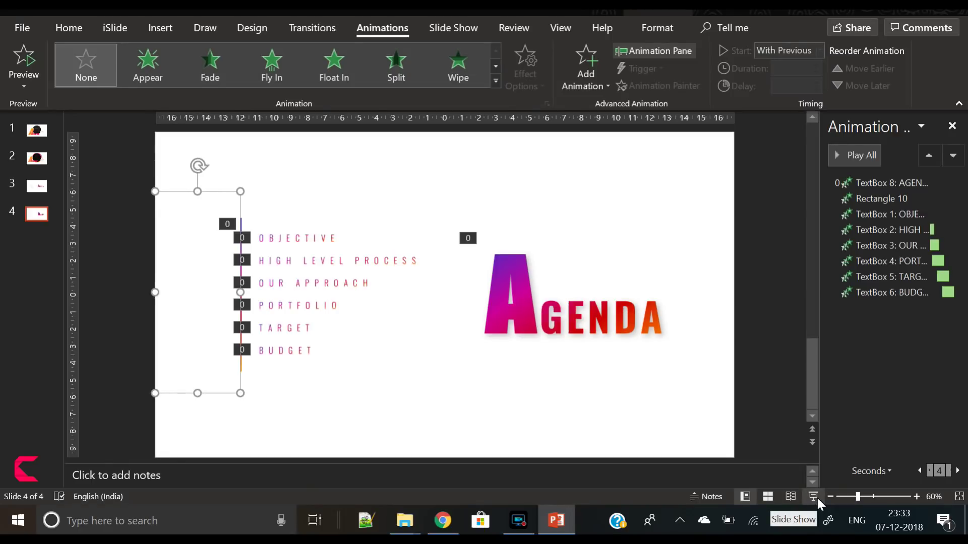
{"action": "left_click", "coordinate": [842, 321]}
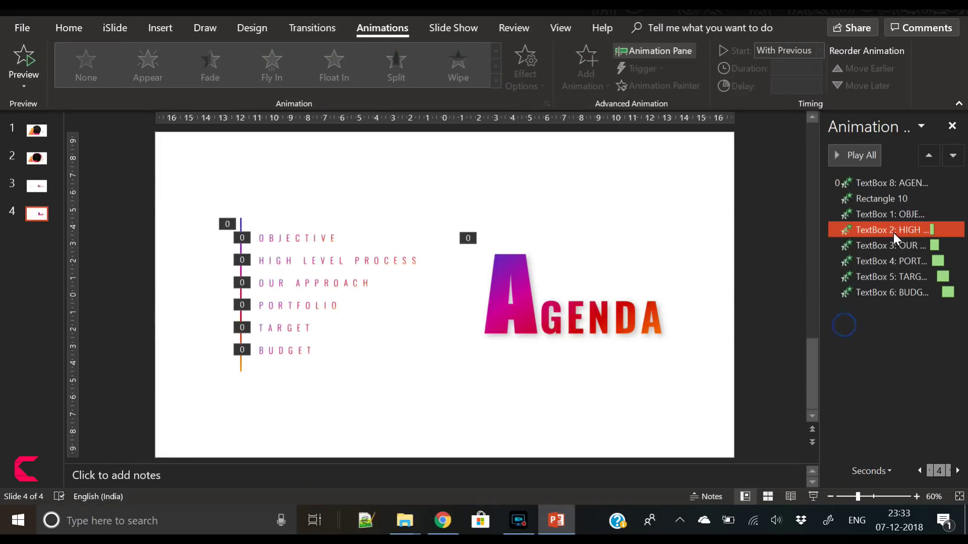
Give all six agenda item fly-ins a 1.25-second smooth end
{"action": "left_click", "coordinate": [893, 219]}
{"action": "left_click", "coordinate": [893, 295], "text": "shift"}
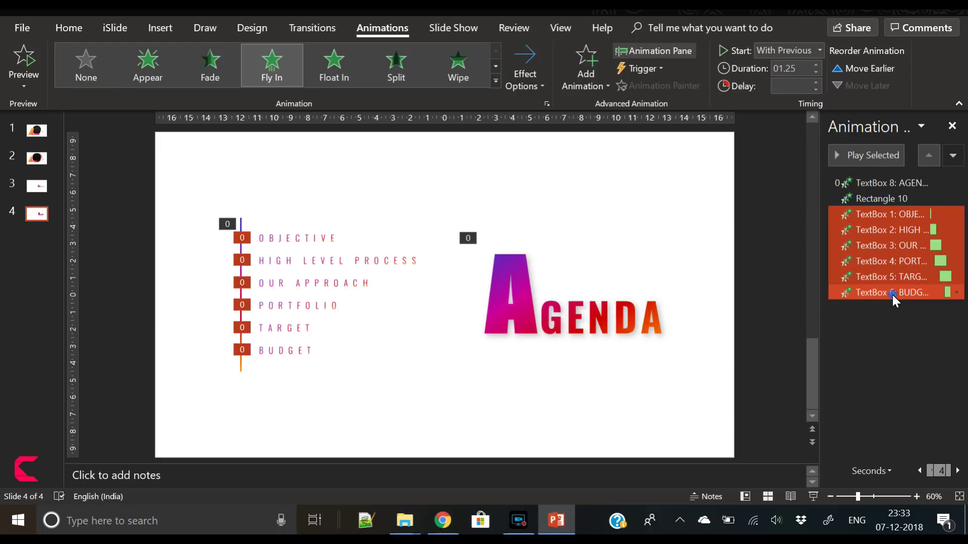
{"action": "right_click", "coordinate": [892, 295]}
{"action": "left_click", "coordinate": [882, 365]}
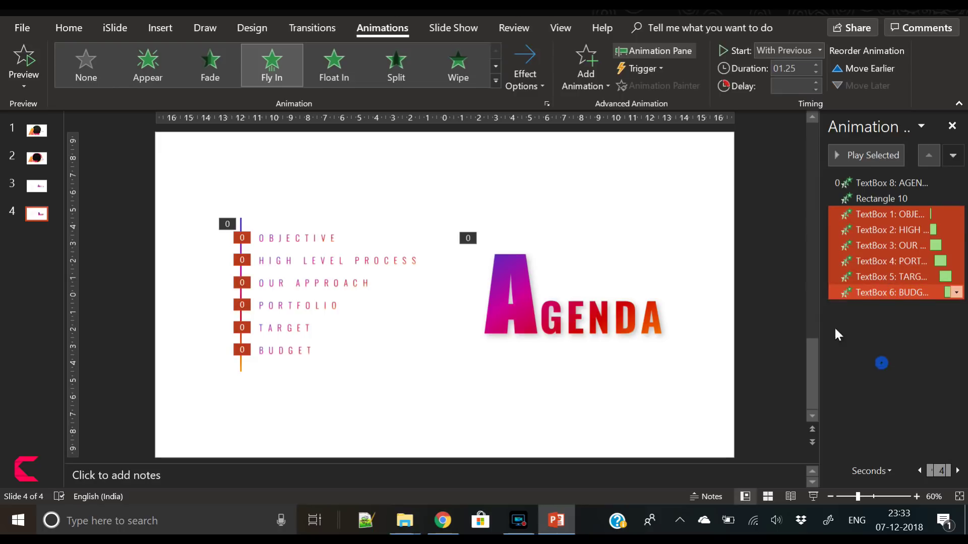
{"action": "left_click_drag", "start_coordinate": [444, 210], "coordinate": [519, 222]}
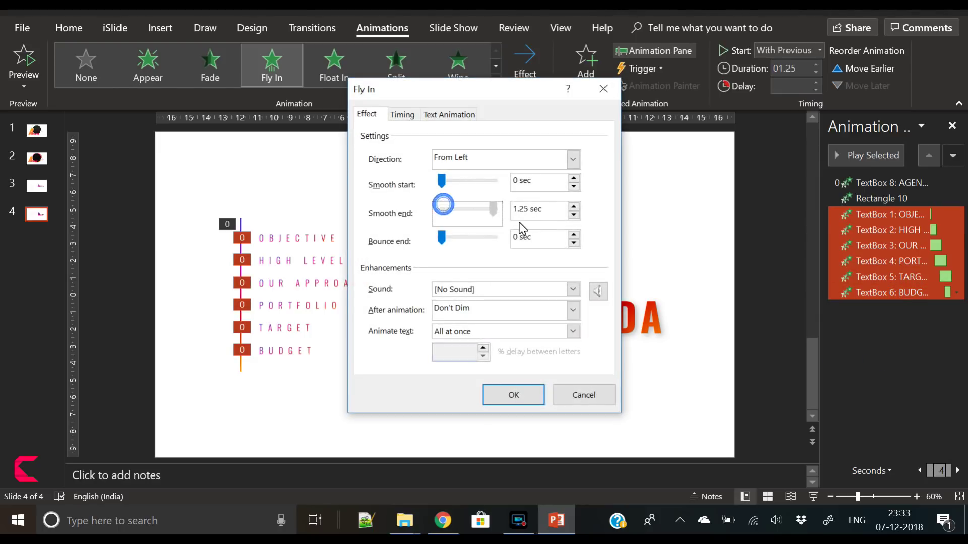
{"action": "left_click", "coordinate": [513, 395]}
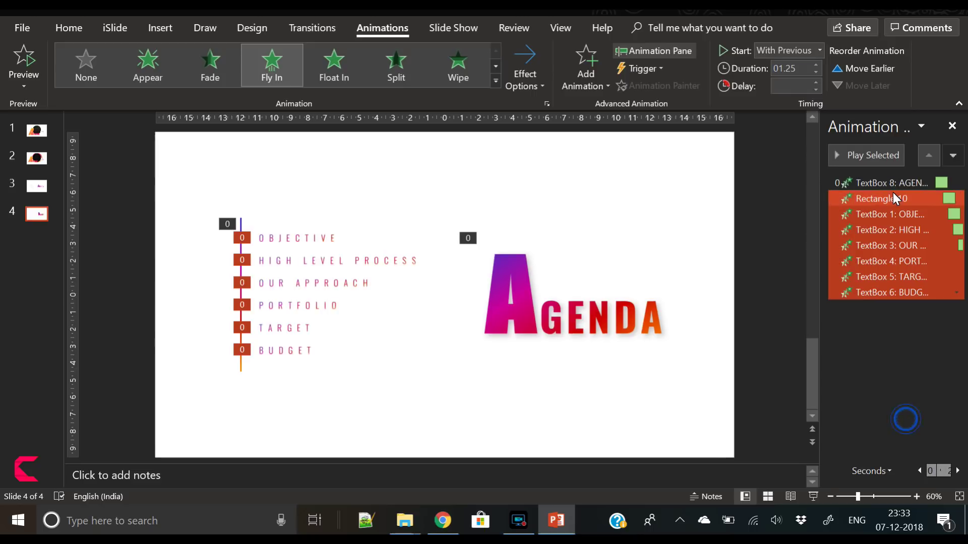
Apply the same 1.25 s smooth end to the AGENDA title's fly-in
{"action": "right_click", "coordinate": [890, 184]}
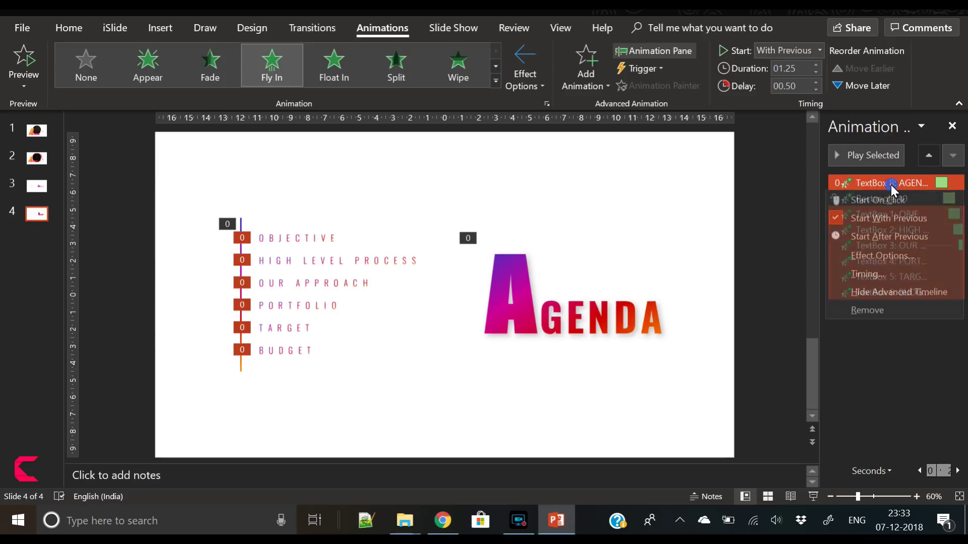
{"action": "left_click", "coordinate": [882, 255]}
{"action": "left_click", "coordinate": [524, 396]}
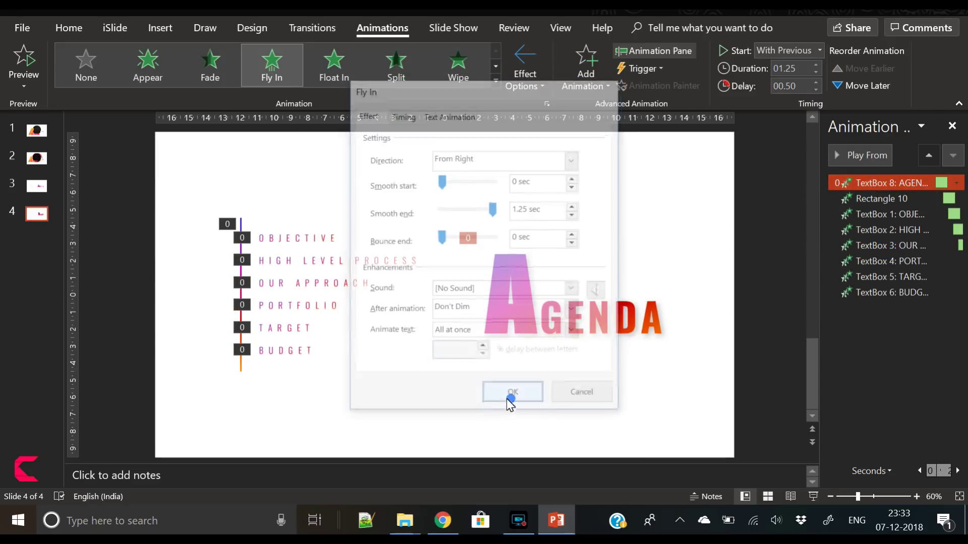